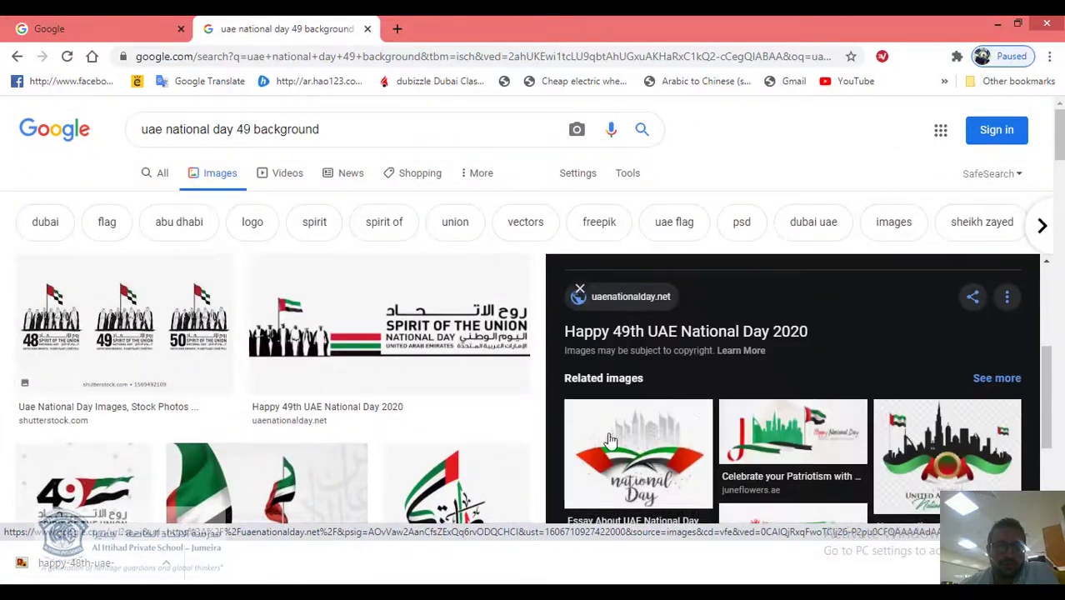
scroll(332, 240, up, 1)
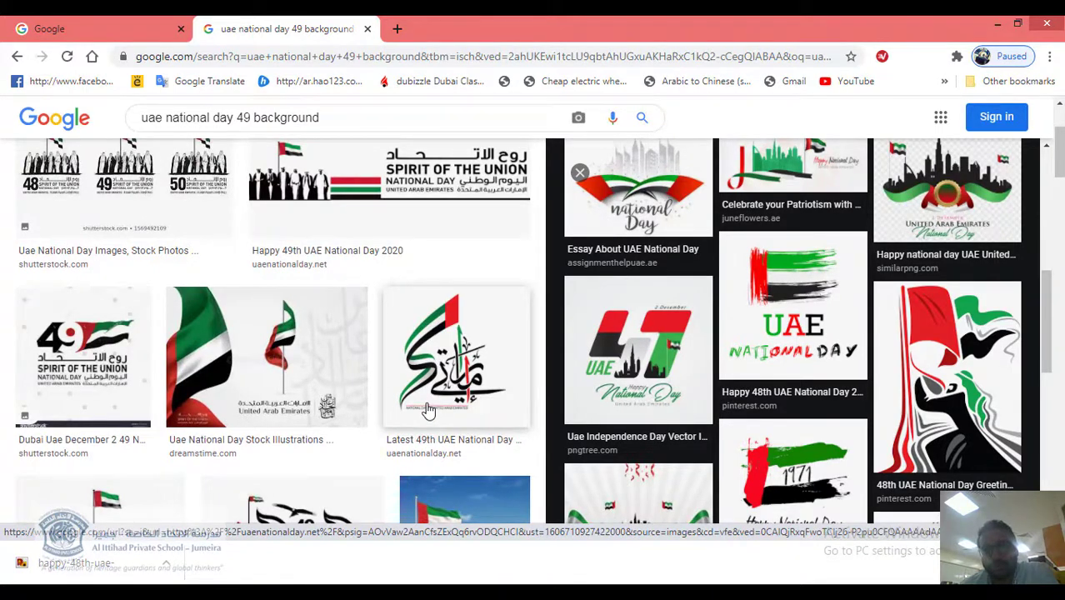
scroll(430, 411, up, 2)
- Sign in to Google with the school account on the Google page, entering the account password
click(118, 25)
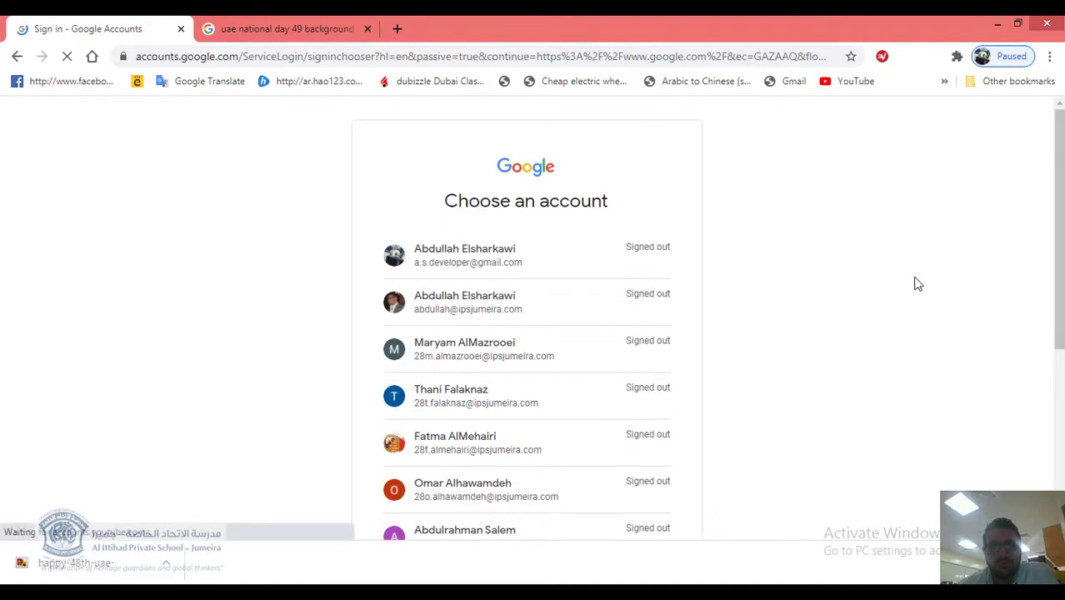
click(437, 310)
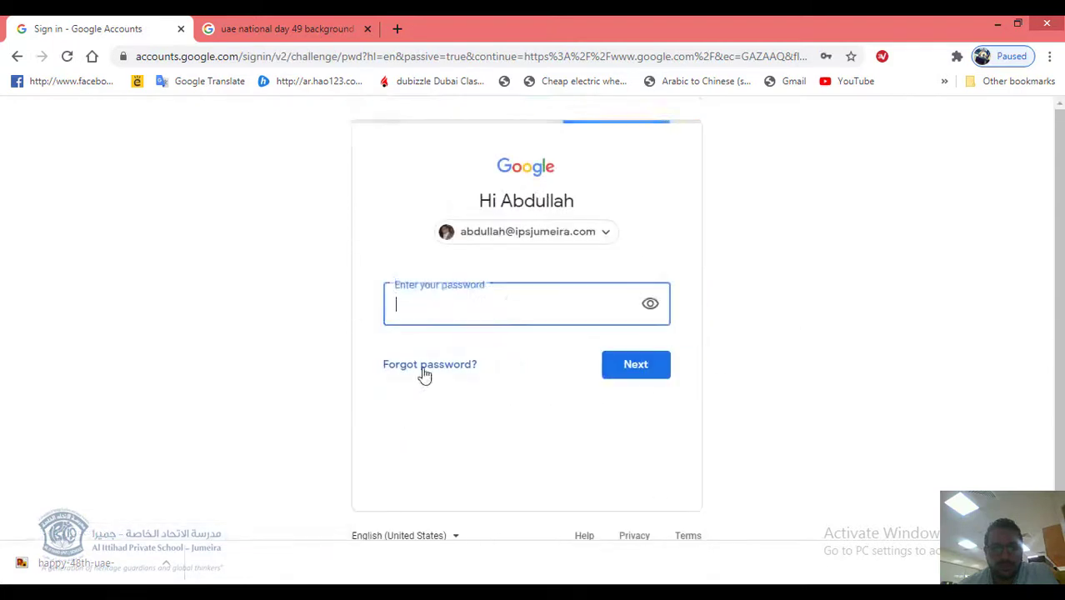
click(424, 302)
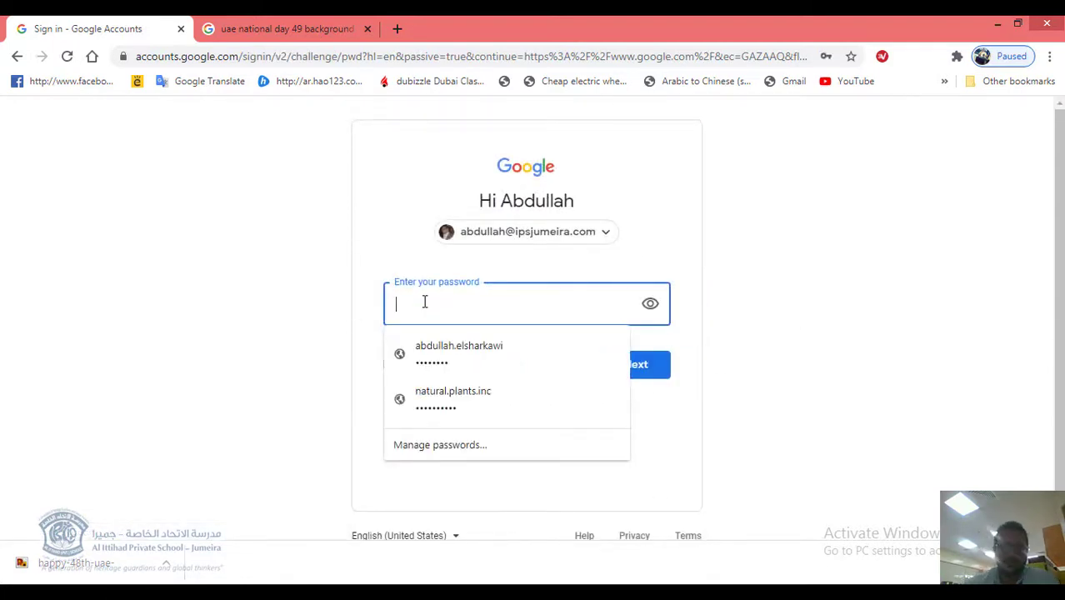
text(a)
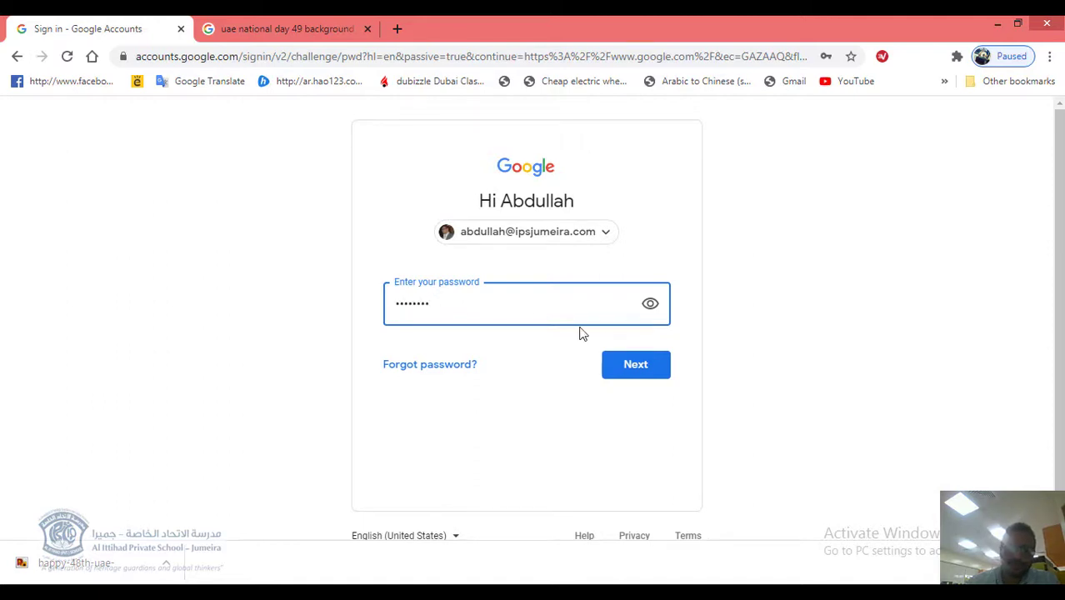
click(647, 371)
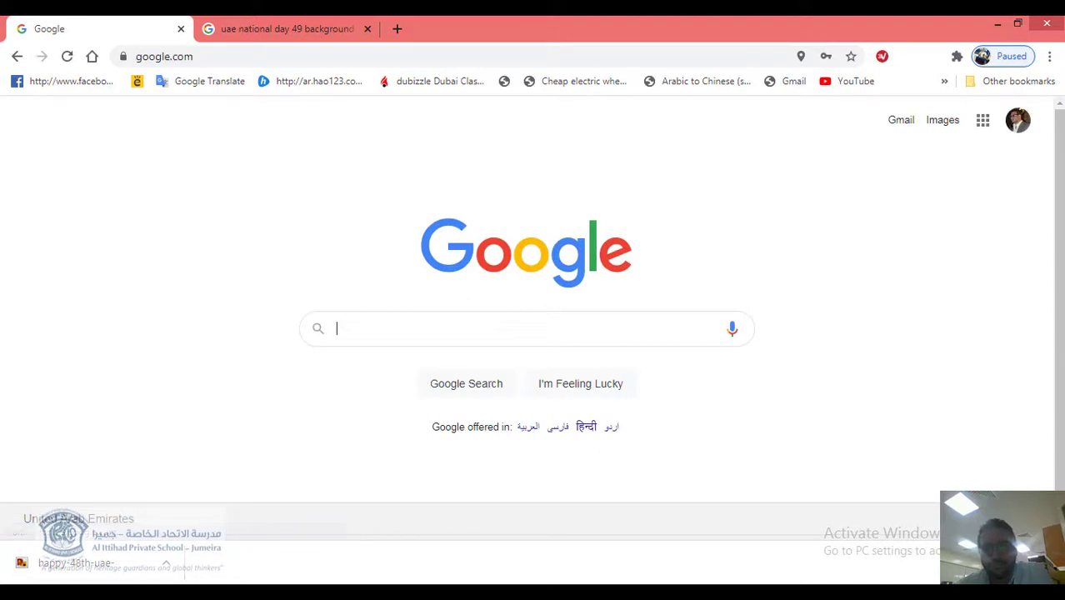
- Open Google Sites from the Google home page, create a blank site and dismiss the template suggestion
click(984, 122)
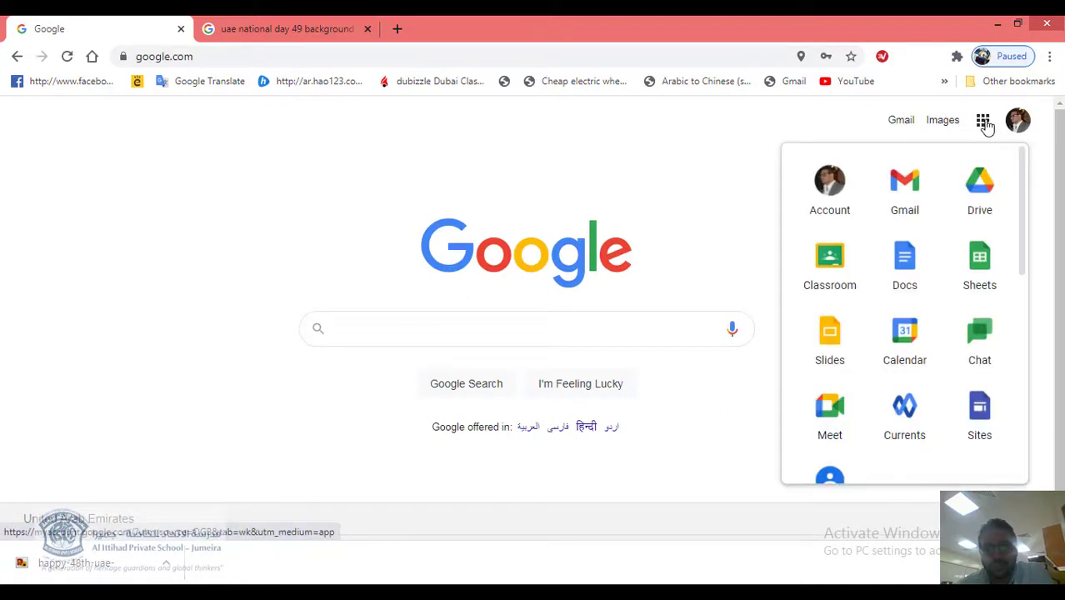
click(980, 417)
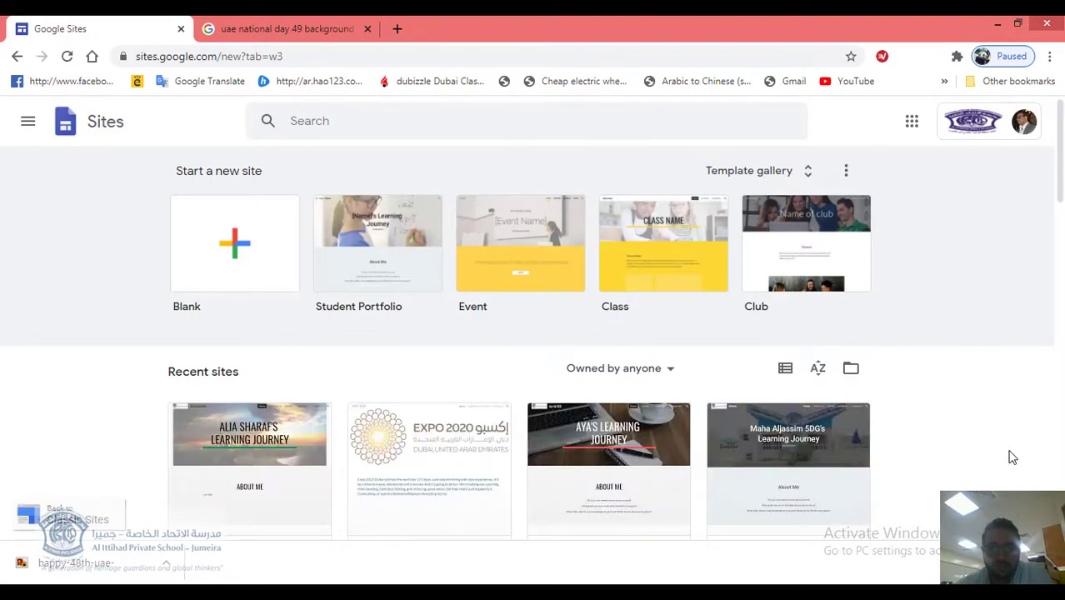
scroll(1010, 457, down, 1)
scroll(166, 366, down, 4)
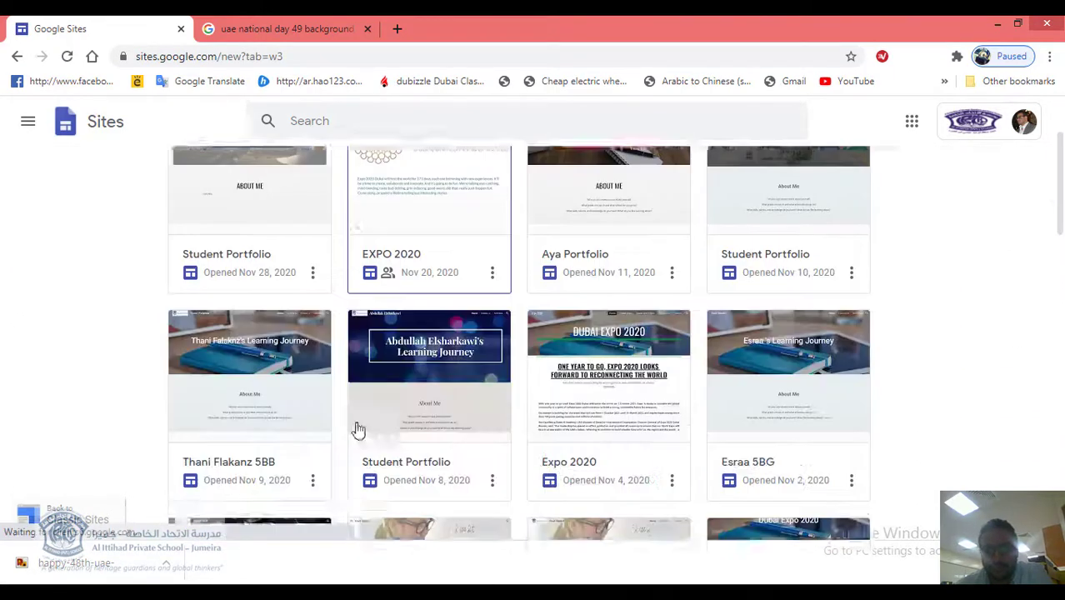
scroll(238, 332, up, 5)
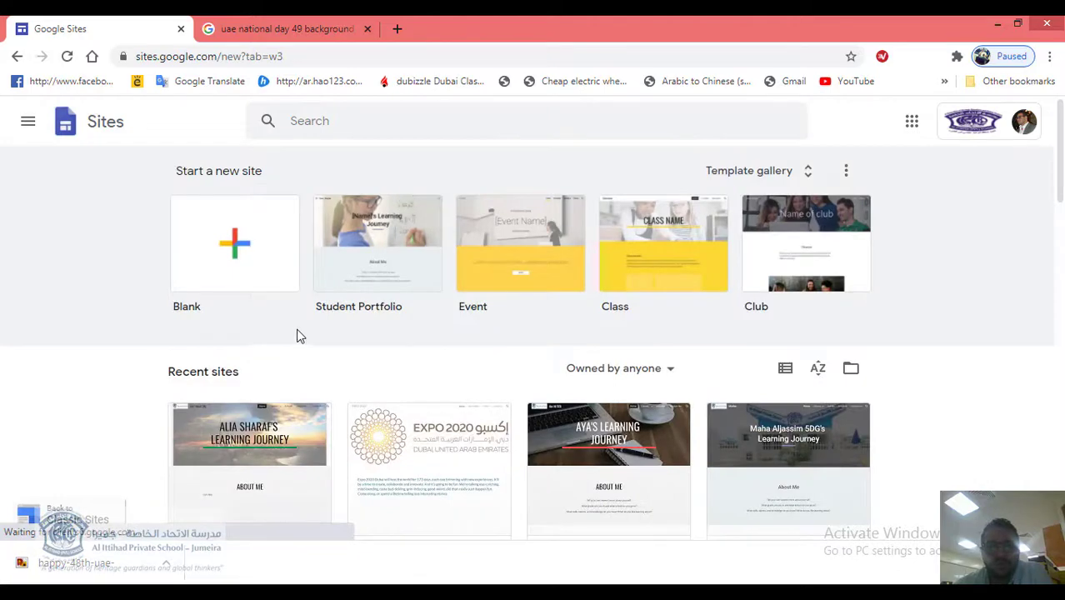
click(232, 238)
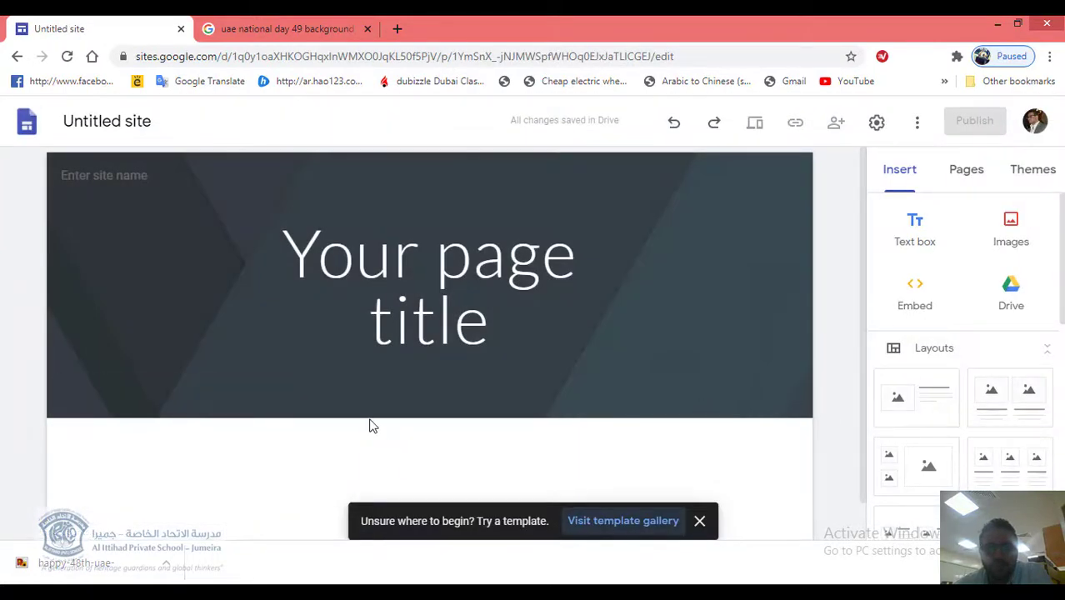
click(699, 521)
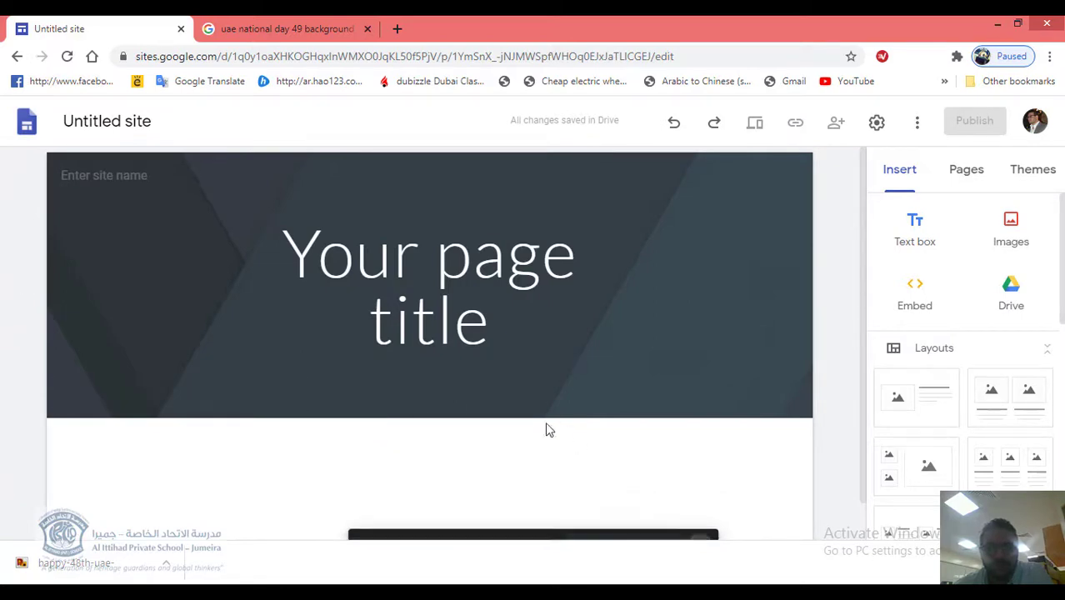
- Replace the placeholder page title in the header with "UAE National Day 49"
click(483, 338)
drag(507, 326, 287, 231)
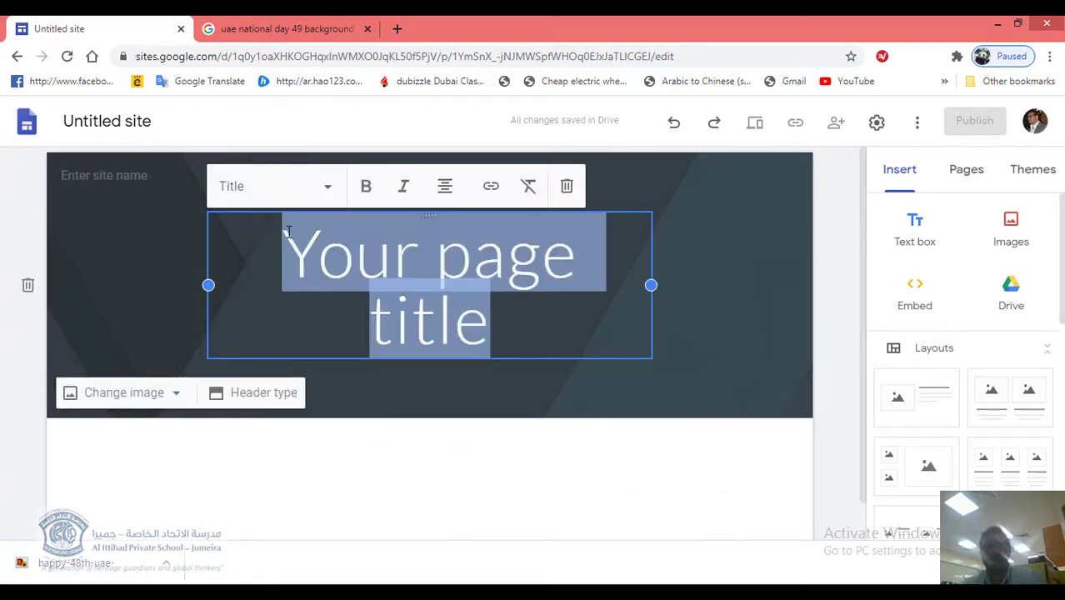
text(UAE)
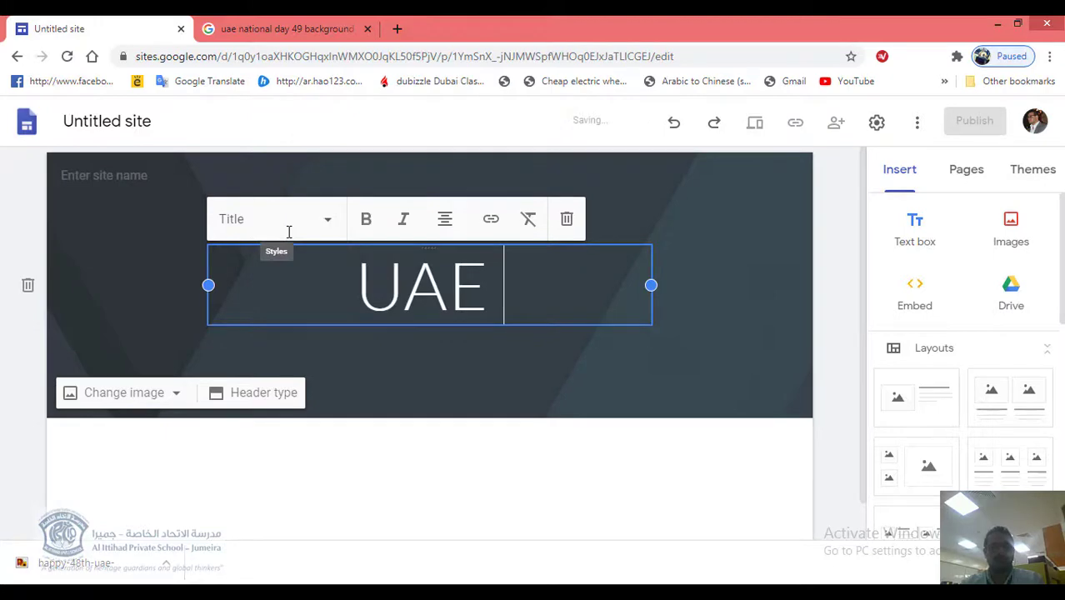
text( Natio)
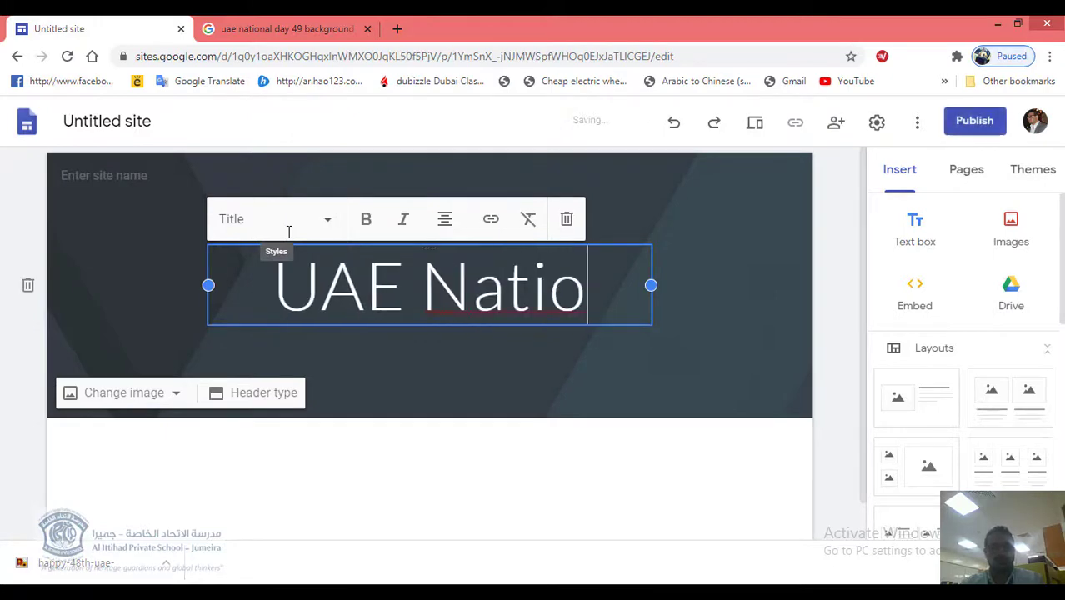
text(nal Day )
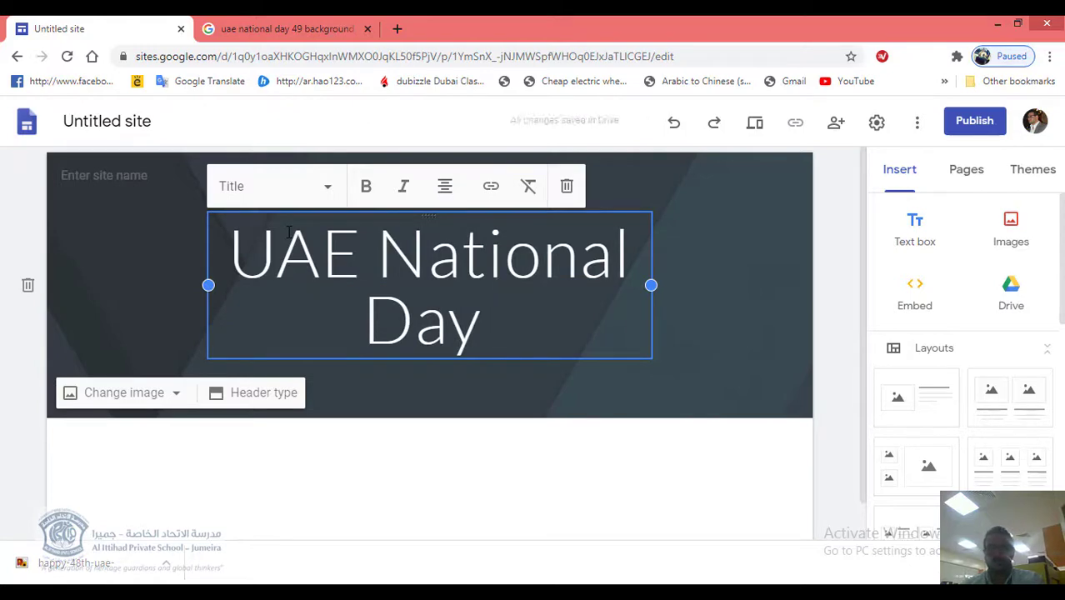
text(49)
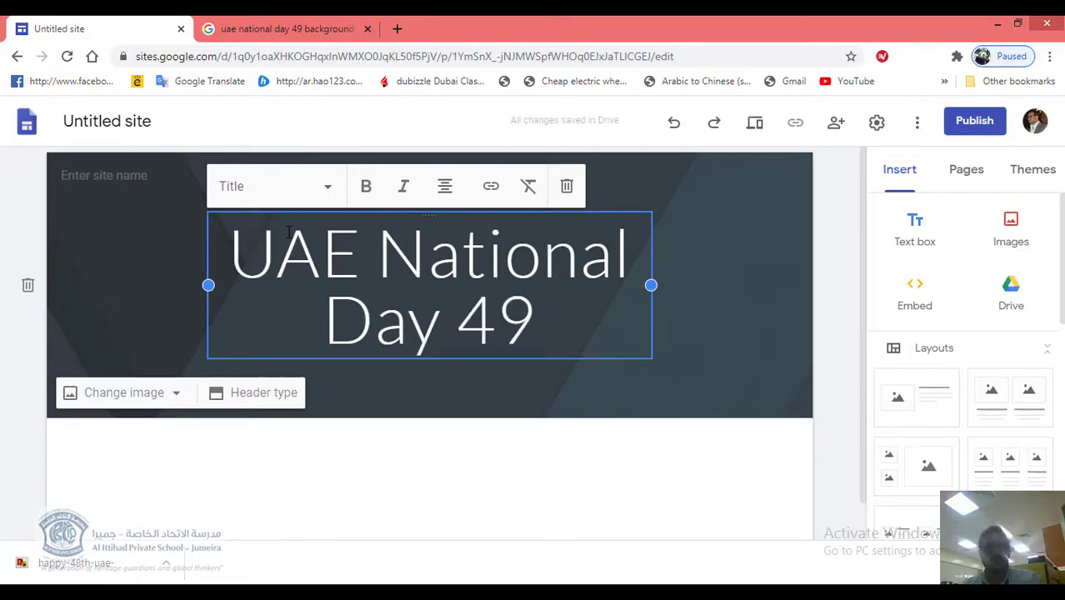
click(492, 479)
- Enter "UAE National Day" as the site name in the header
click(118, 172)
text(UAE NAtional)
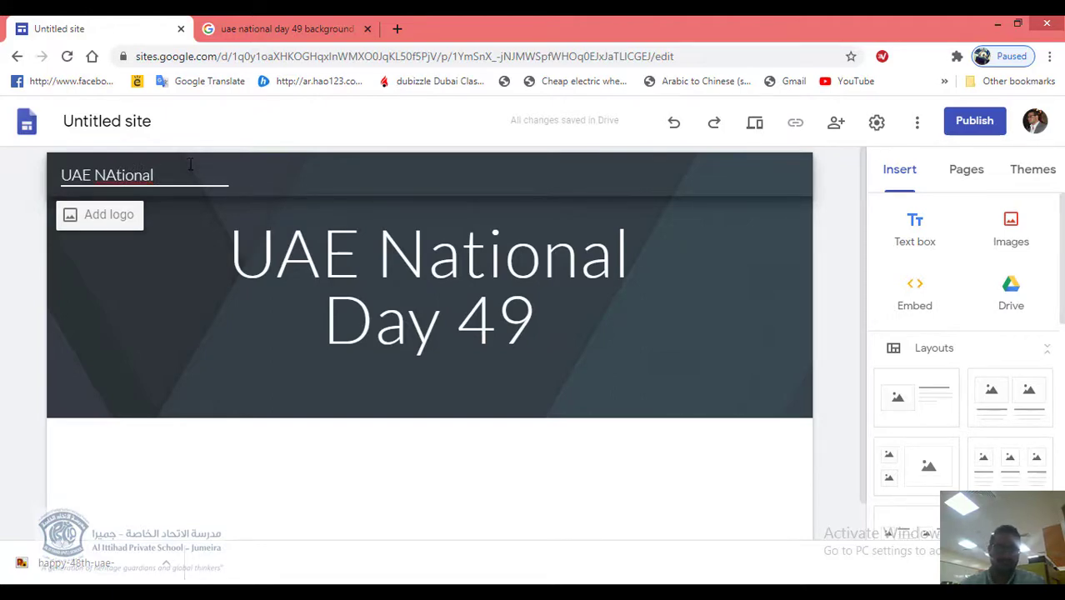
key(BackSpace)
text(a)
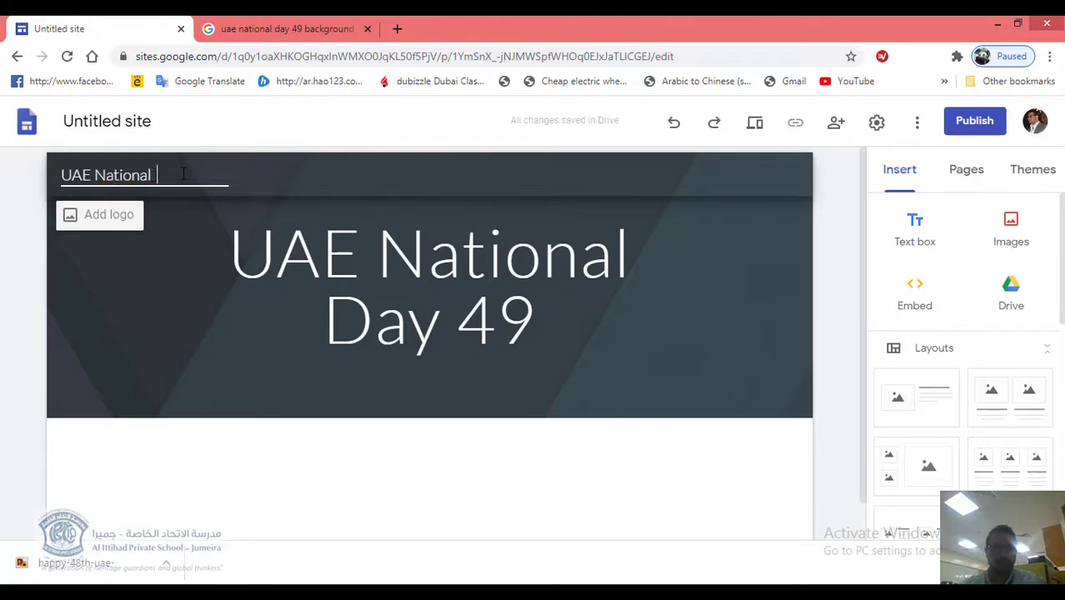
text(y)
click(702, 520)
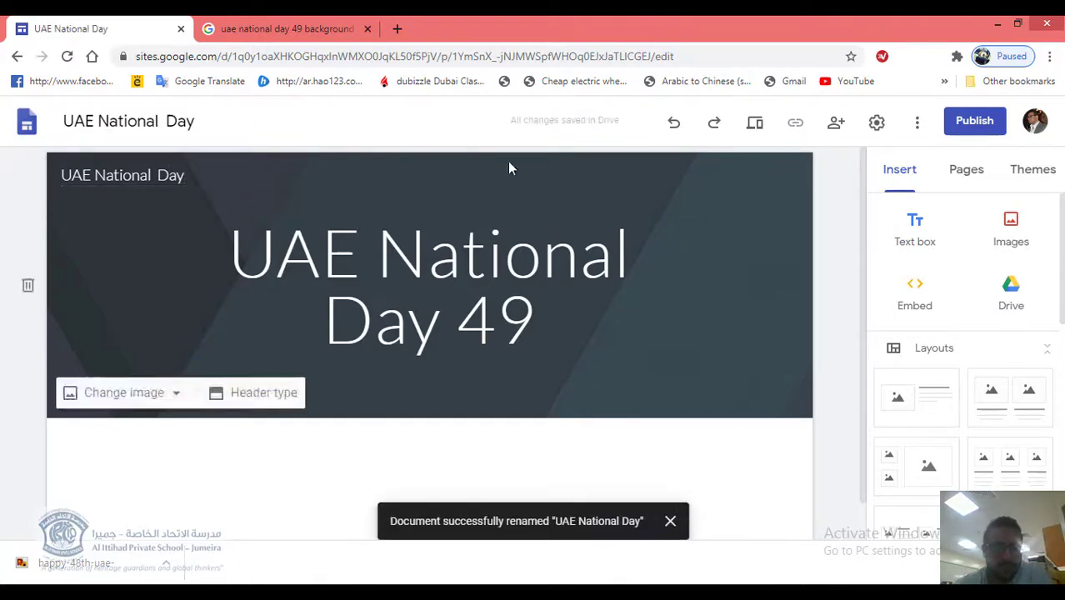
click(74, 398)
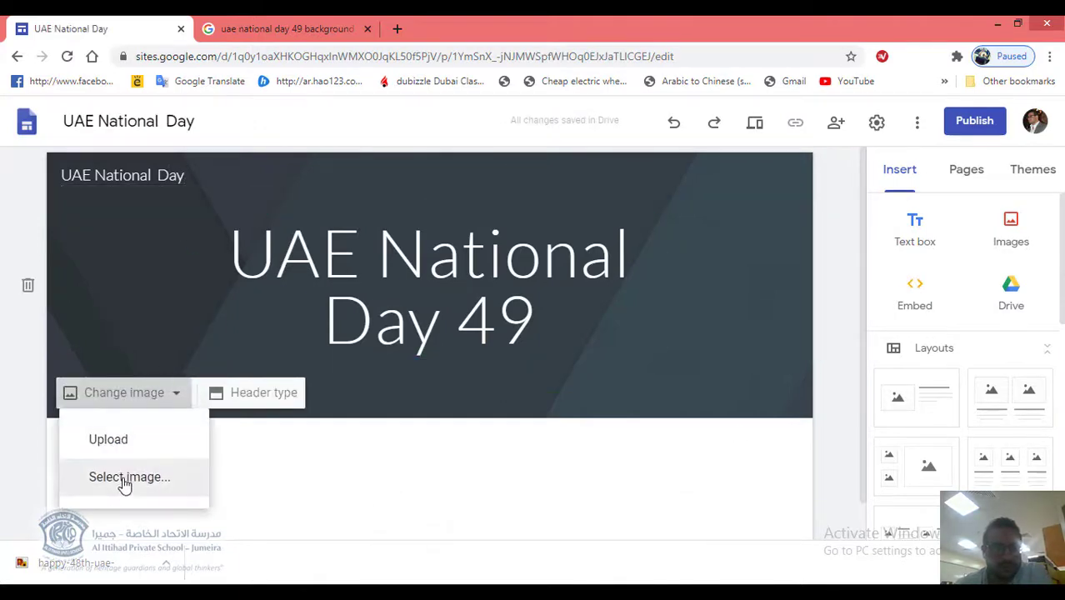
click(346, 488)
click(88, 399)
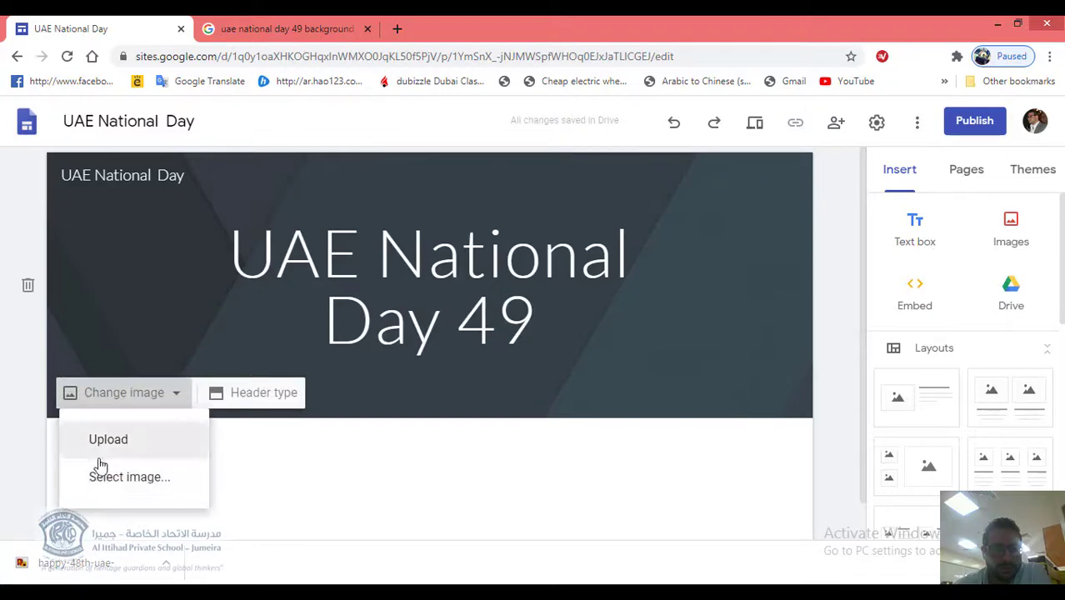
click(126, 475)
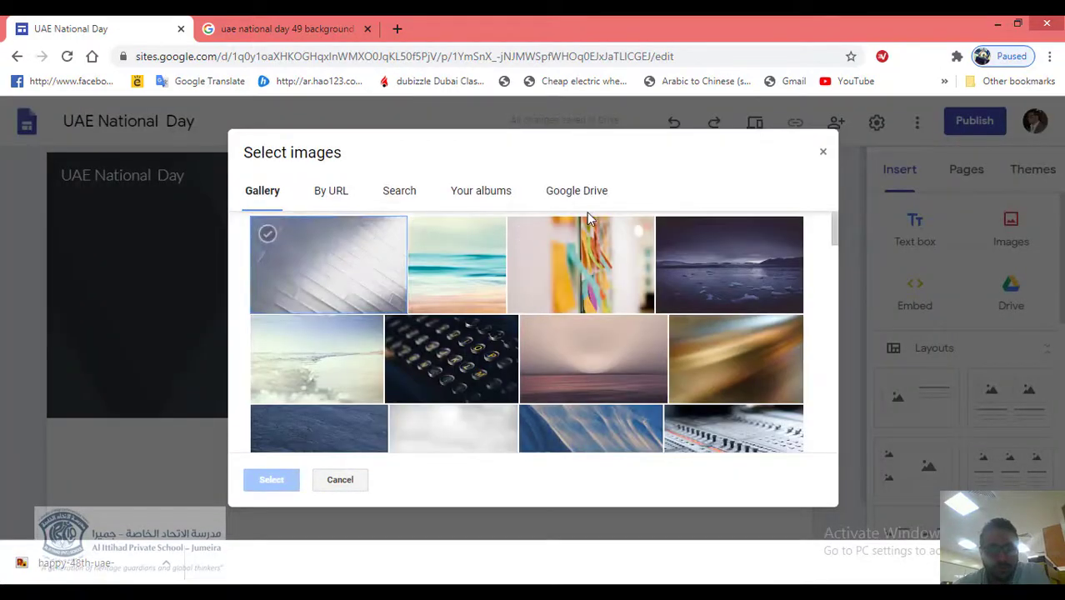
click(823, 151)
- Upload the "Happy National Day United Arab Emirates" picture from the computer as the header's background image
click(121, 397)
click(109, 439)
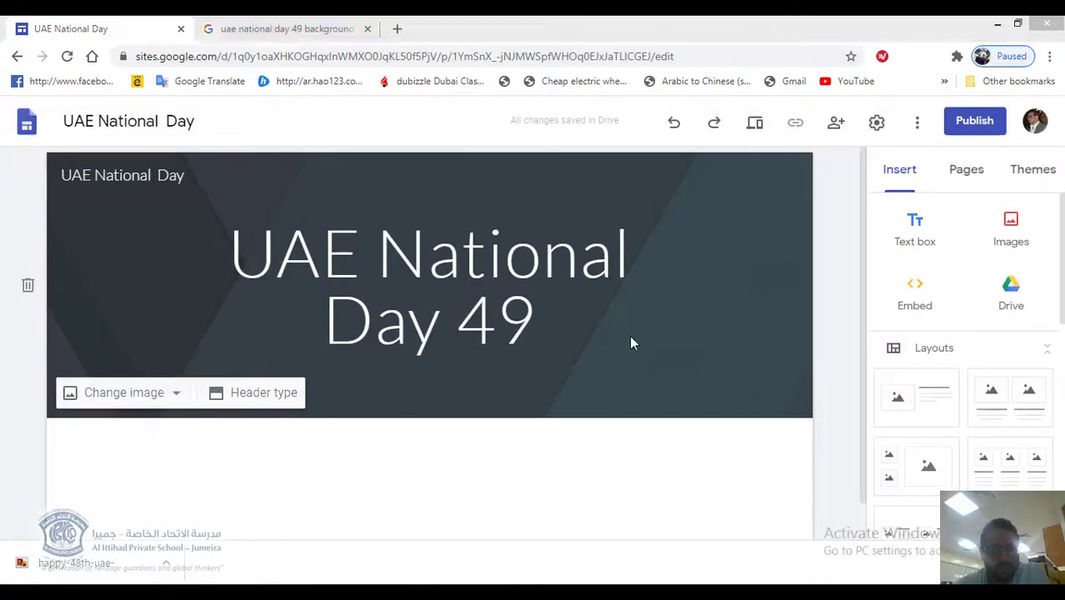
drag(631, 148, 630, 309)
double_click(379, 177)
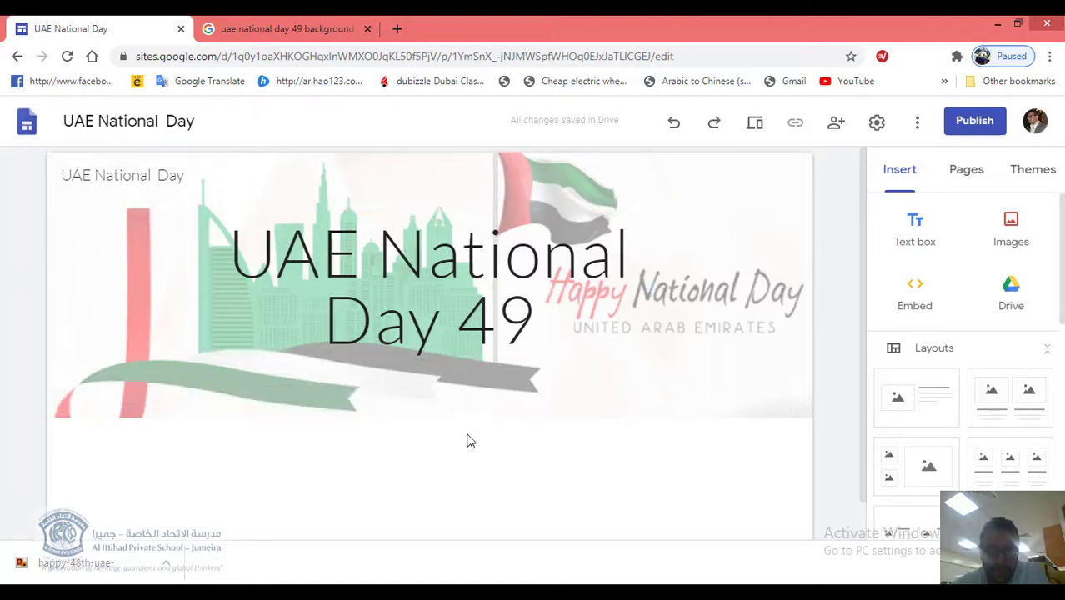
- Publish the site under the web address "uae-national-day"
click(975, 122)
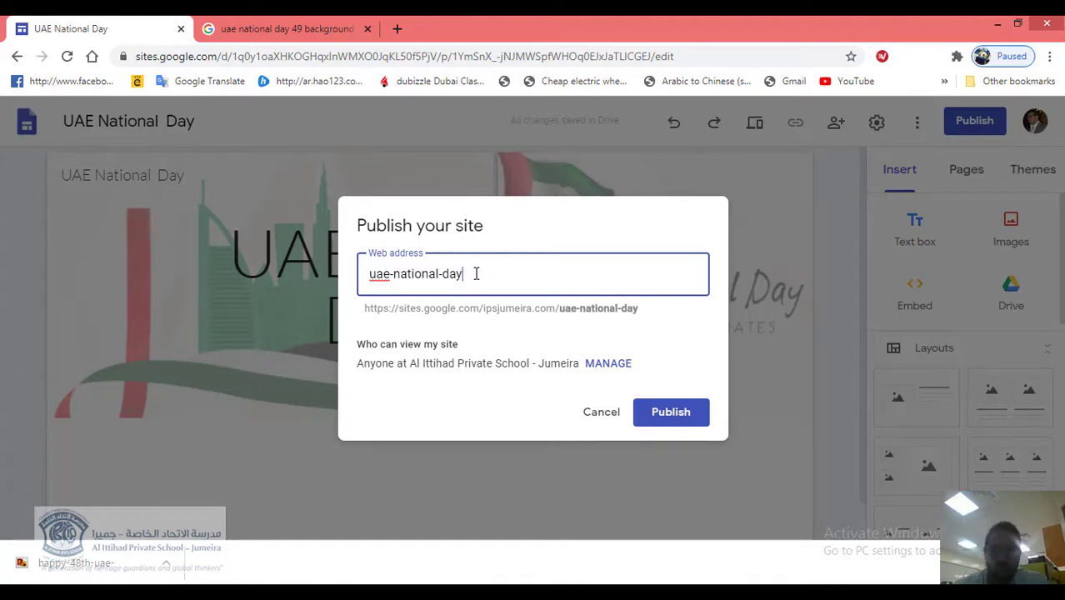
click(677, 421)
click(510, 265)
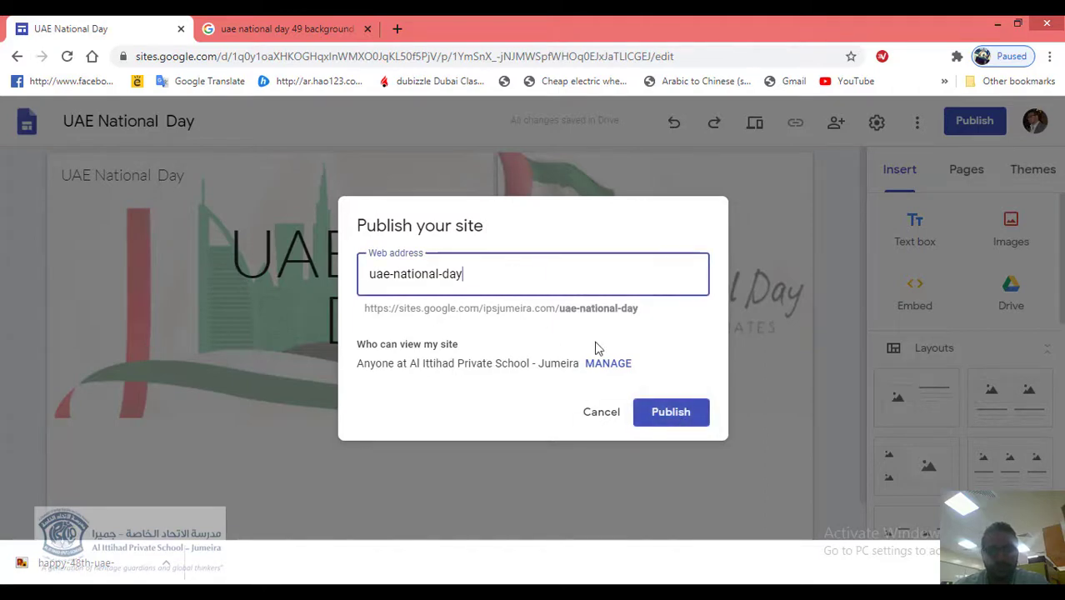
click(649, 416)
mouse_move(547, 592)
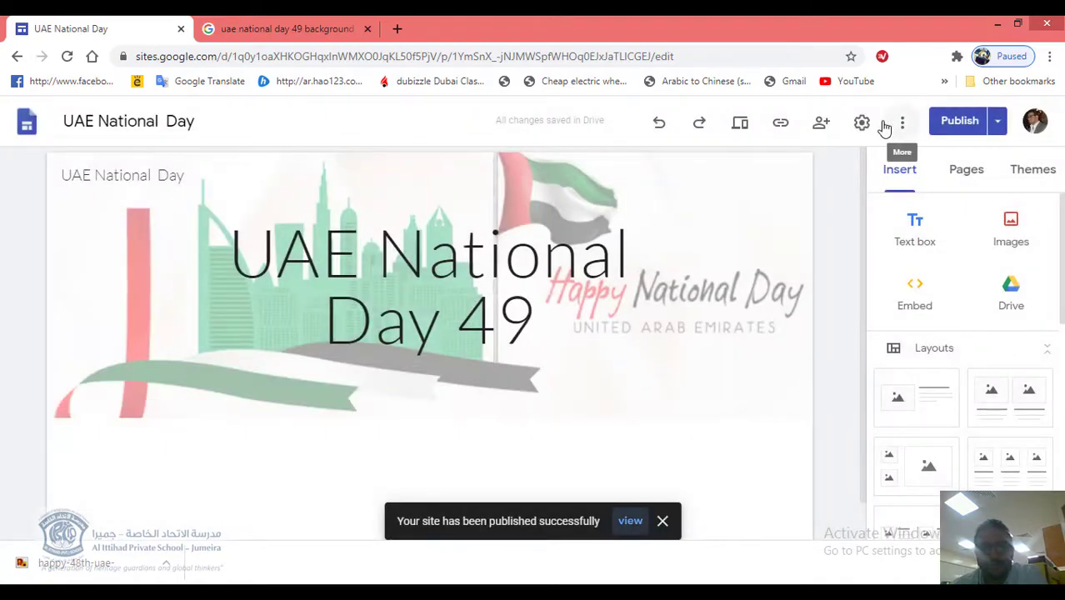
- Copy the published site's link for sharing
click(996, 122)
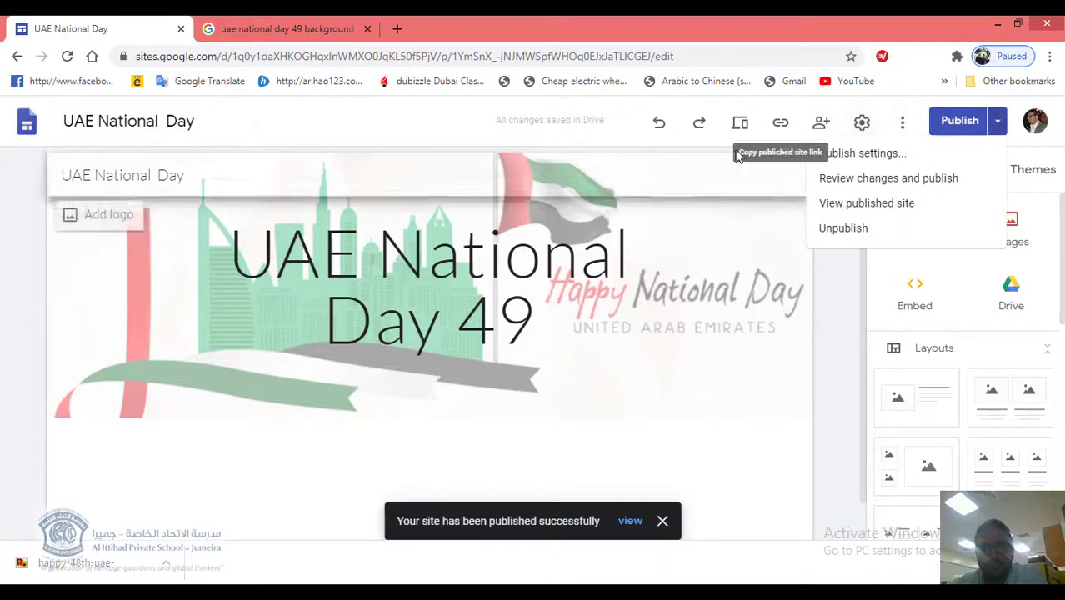
click(779, 126)
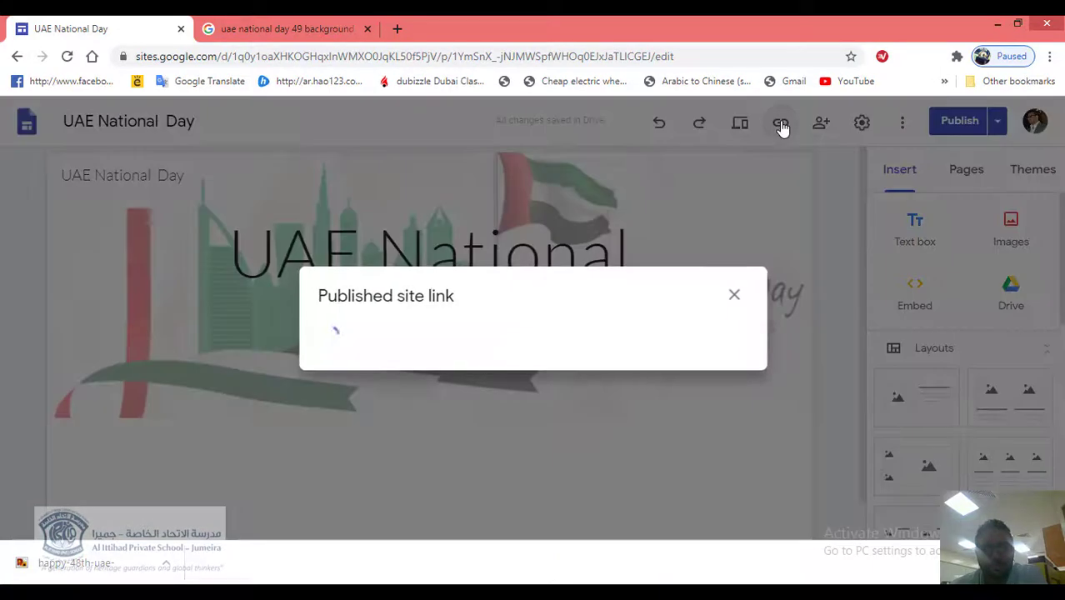
click(707, 330)
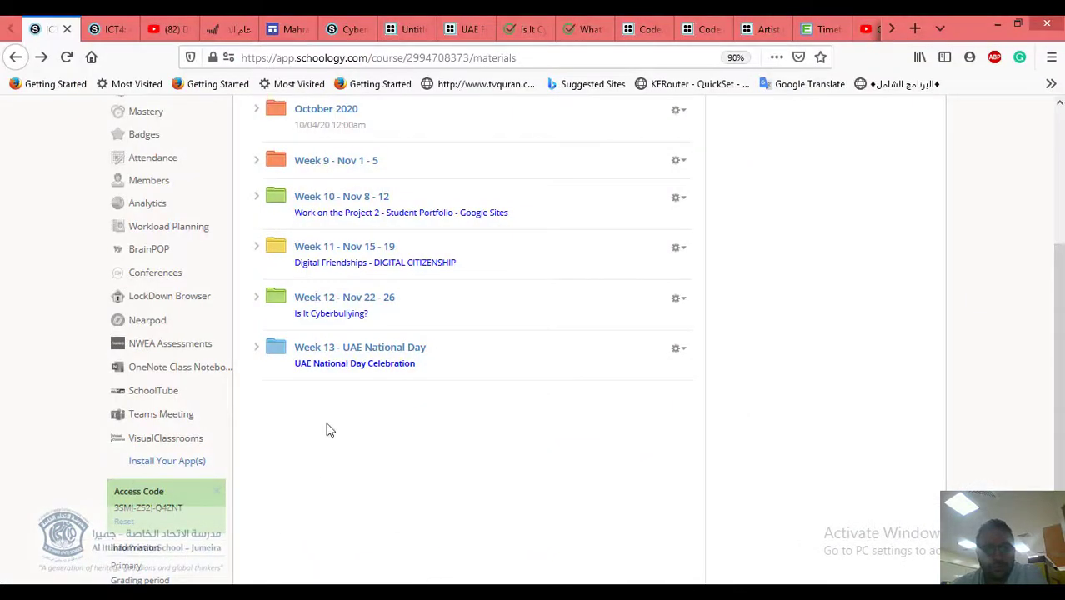
- In Schoology, open the "UAE National Day - Website" discussion in the Week 13 folder and start a comment
click(356, 348)
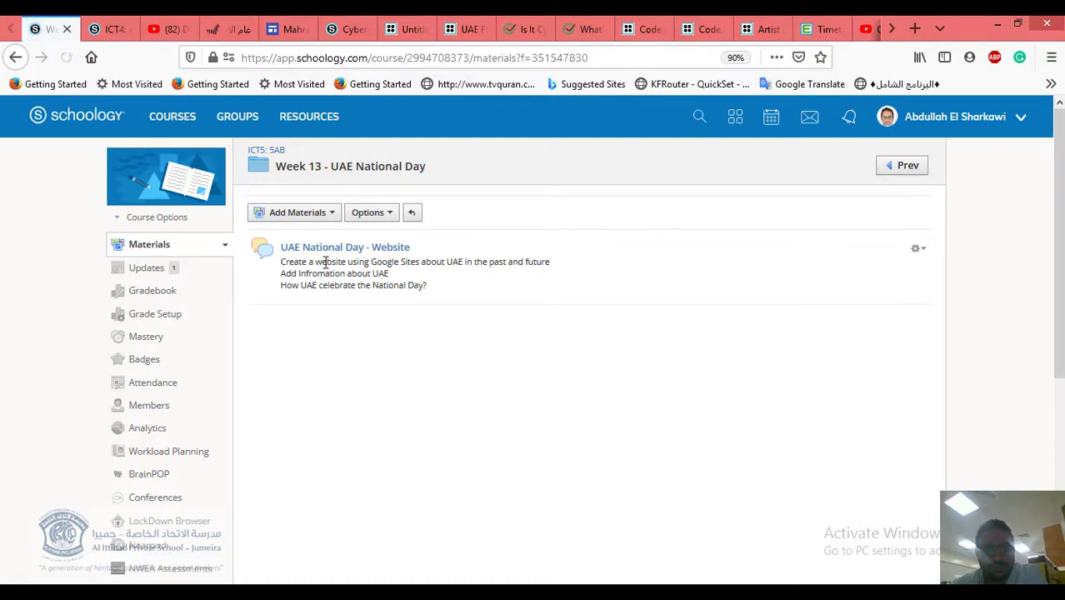
click(322, 250)
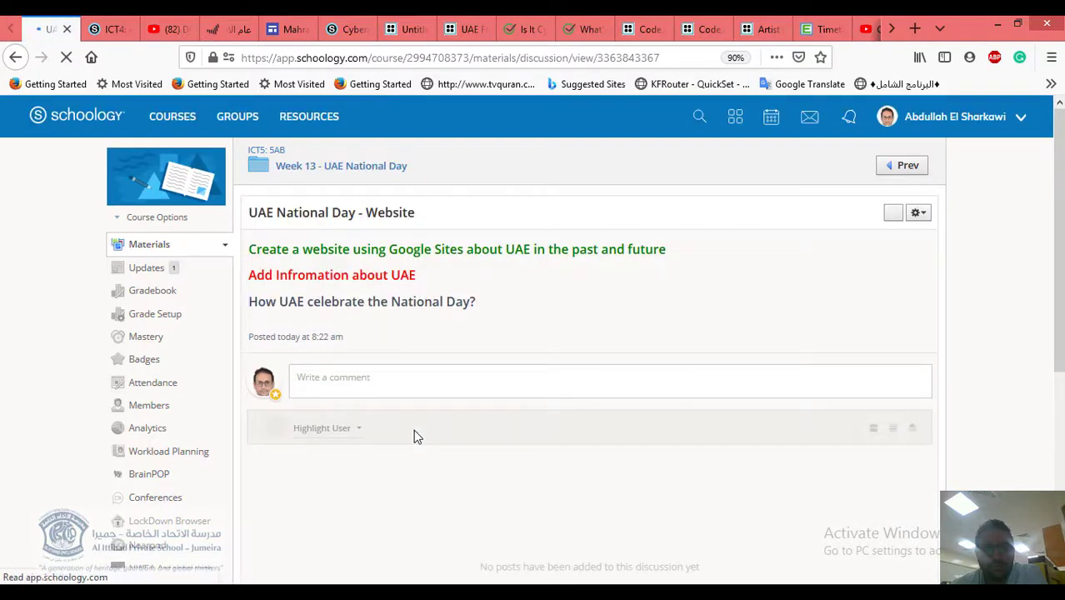
click(365, 393)
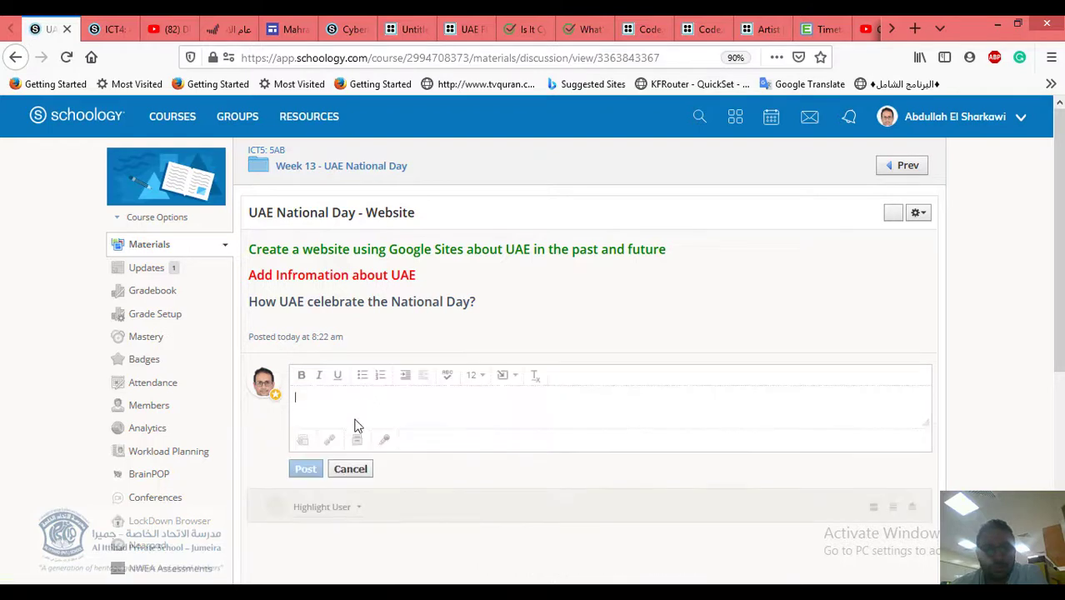
click(330, 447)
click(516, 236)
right_click(516, 238)
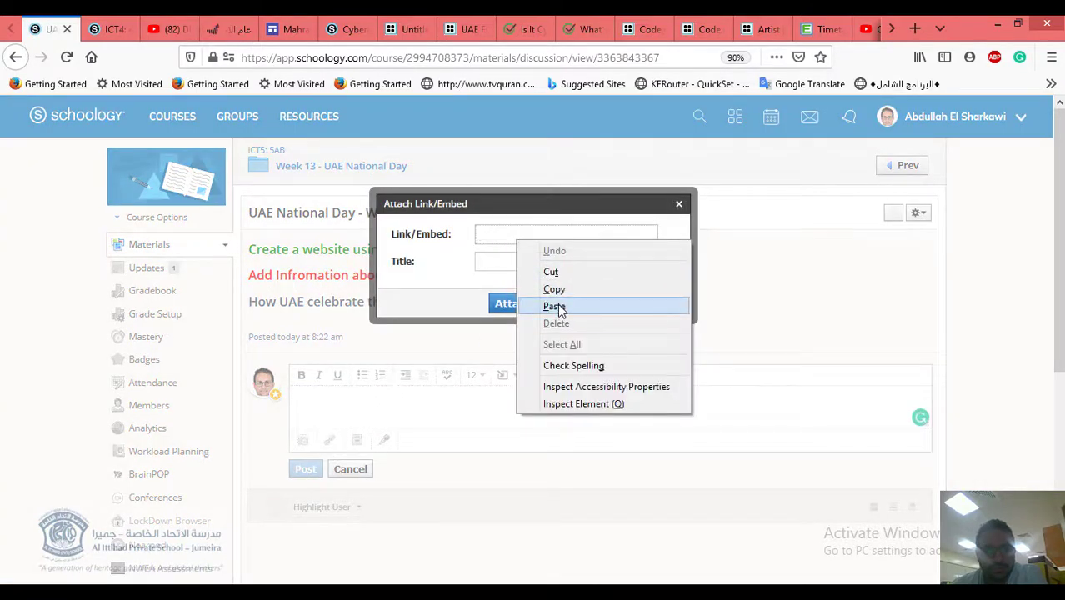
click(555, 307)
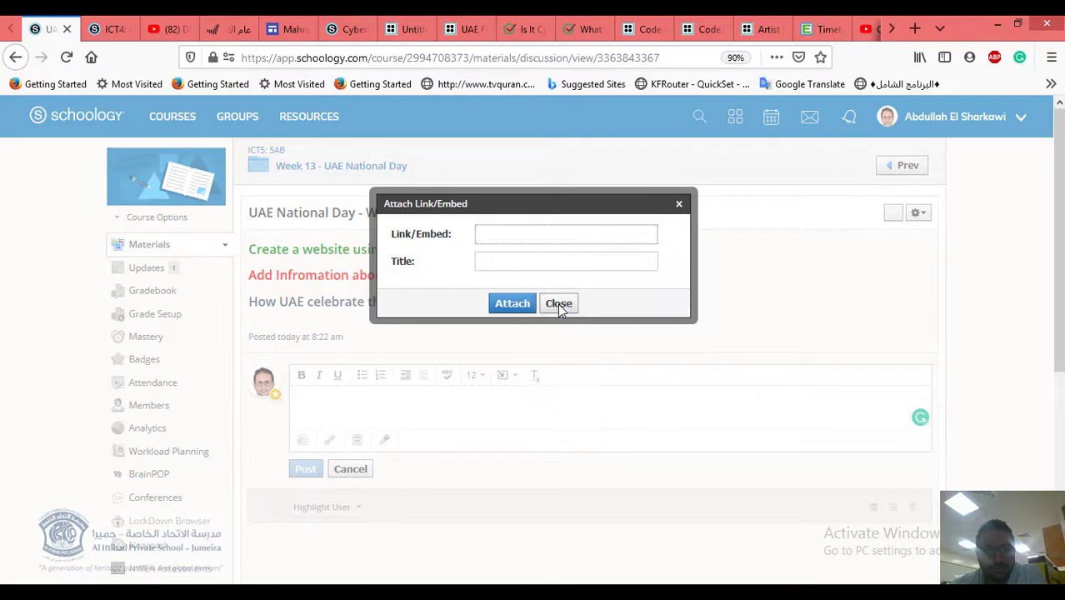
click(511, 303)
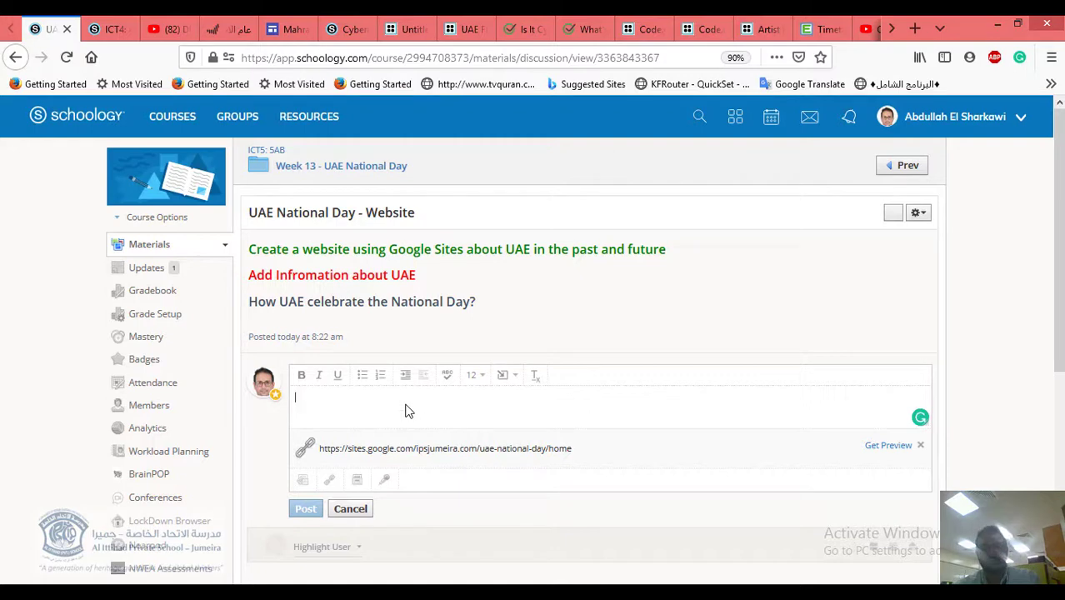
- Write the comment "Here my Website about UAE national day" and post it to the discussion
text(Here my Website about uae national day)
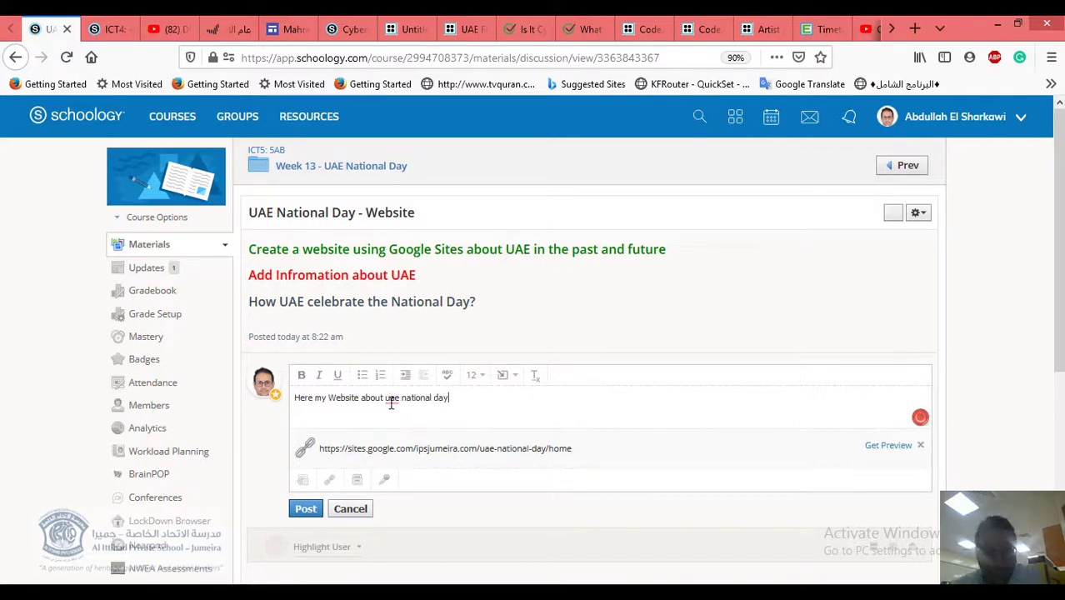
mouse_move(393, 402)
click(395, 420)
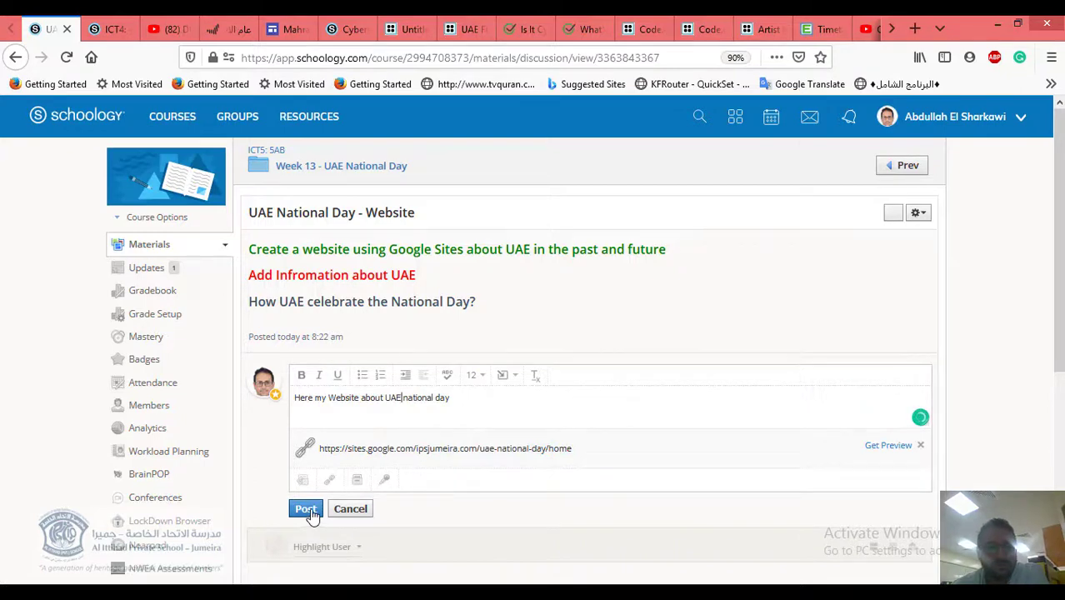
click(310, 512)
scroll(362, 510, down, 5)
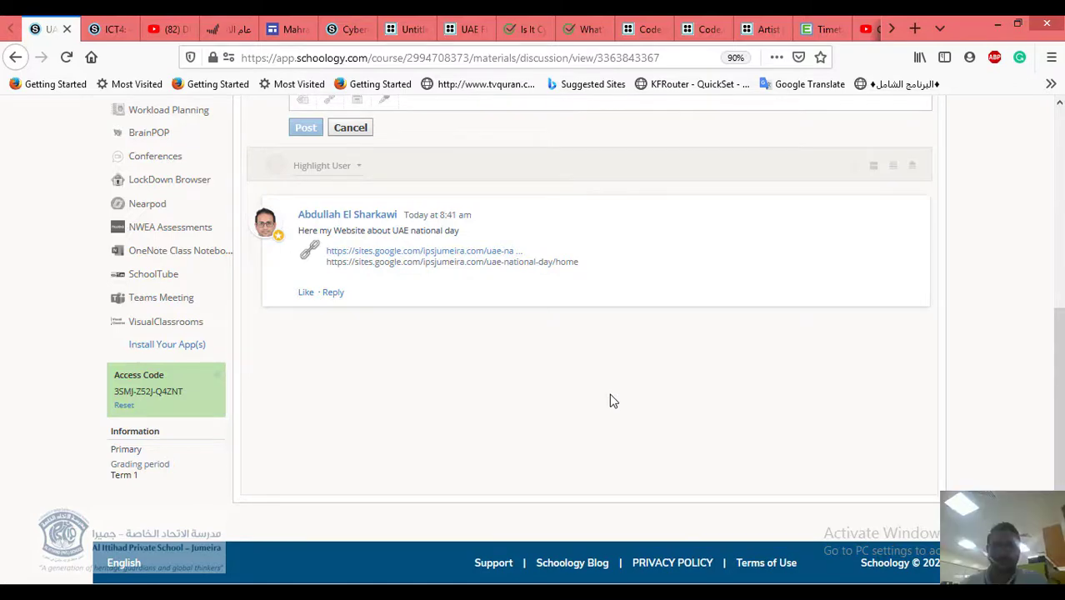
scroll(589, 434, up, 5)
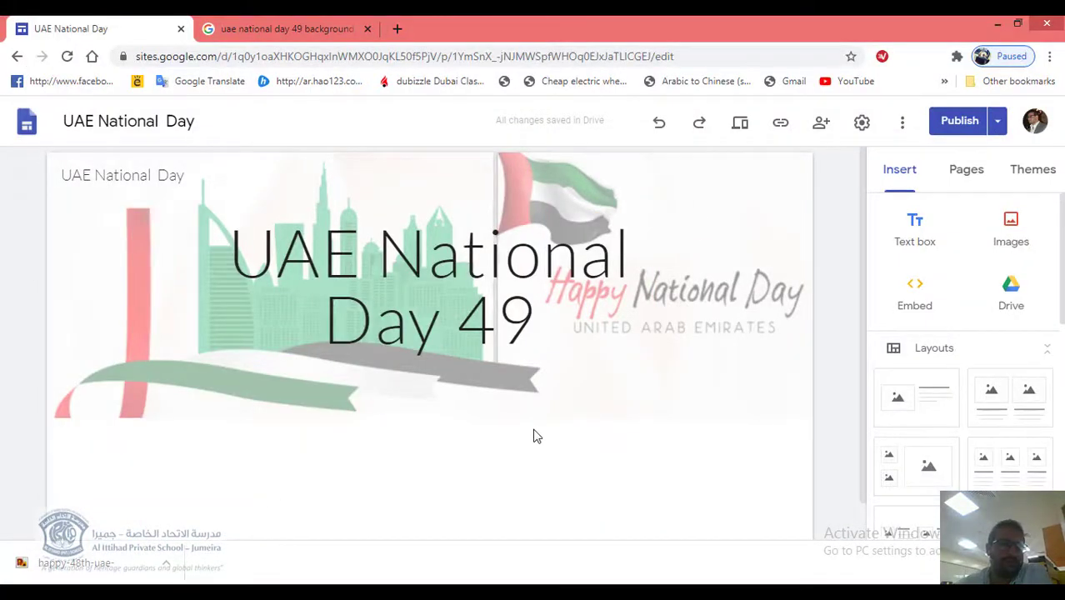
- Switch back to Chrome, search the web for "uae national day" and open The Official 49th UAE National Day Show Website
scroll(567, 441, down, 1)
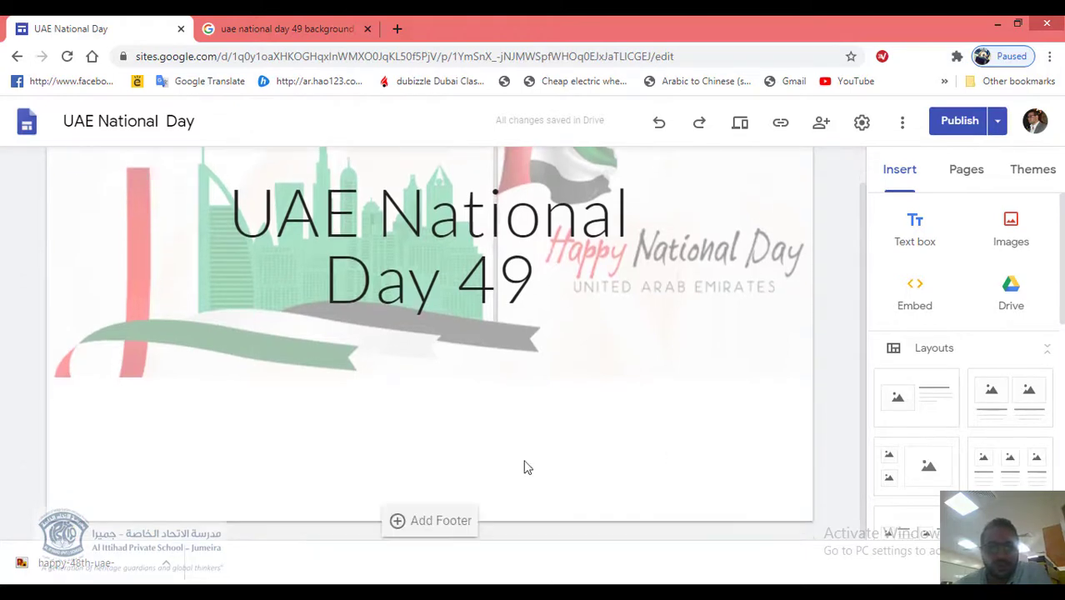
click(397, 31)
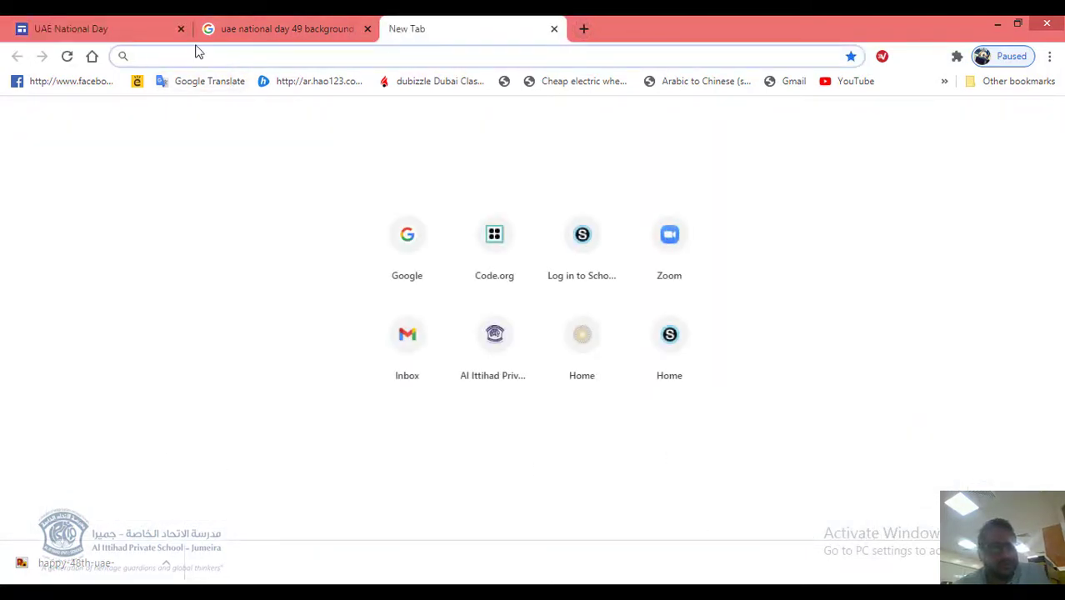
text(u)
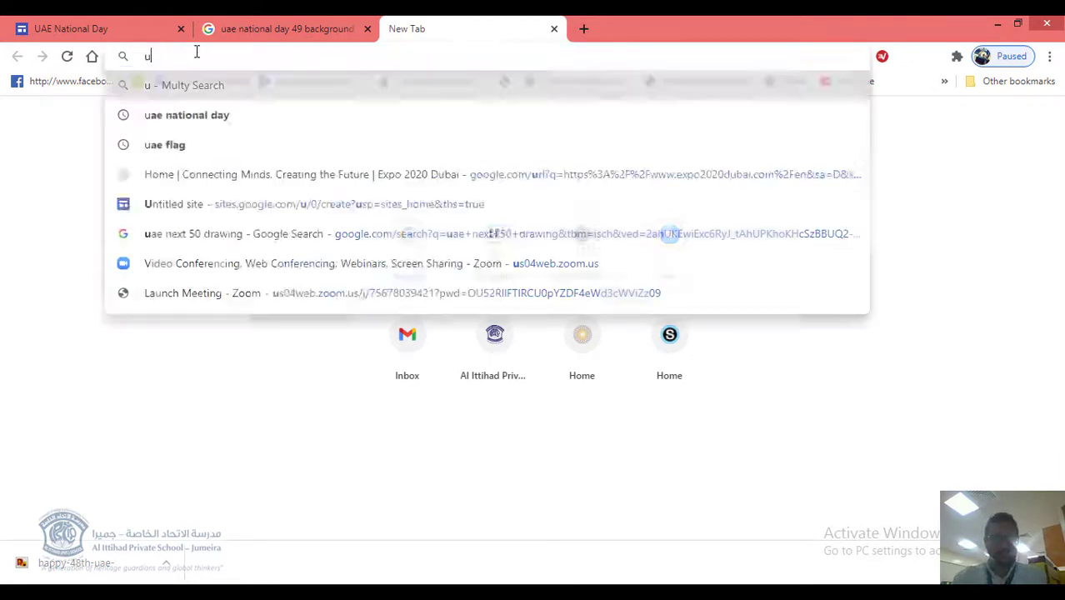
text(ae nati)
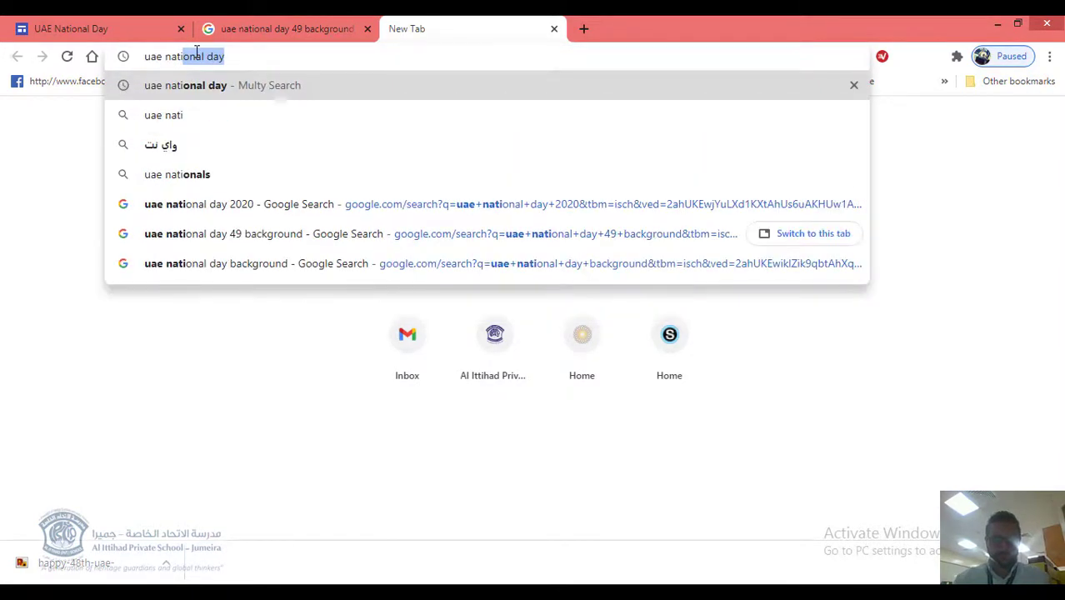
key(Return)
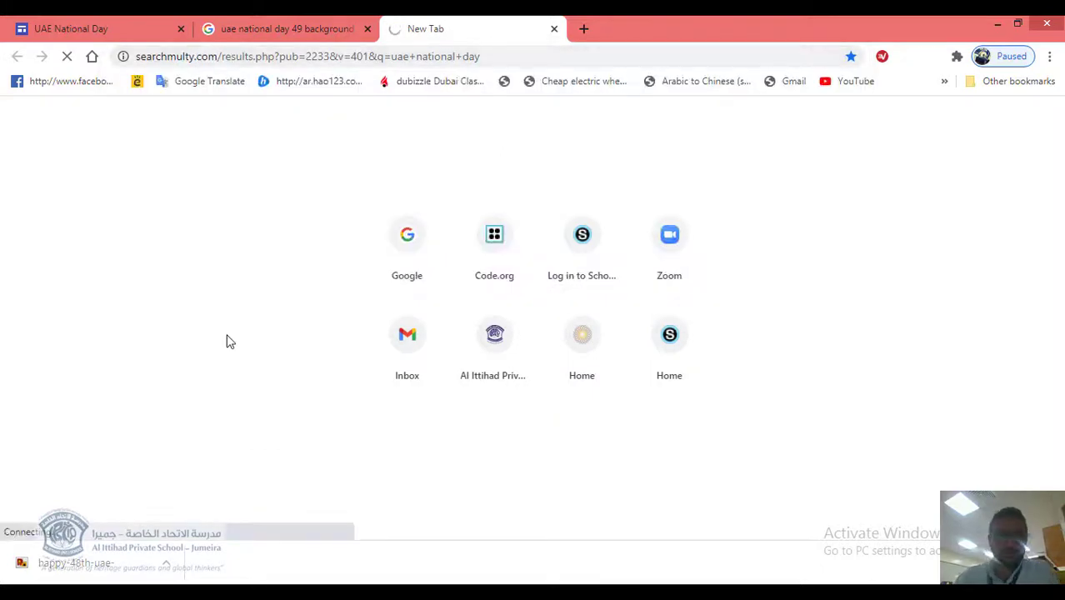
scroll(437, 354, down, 2)
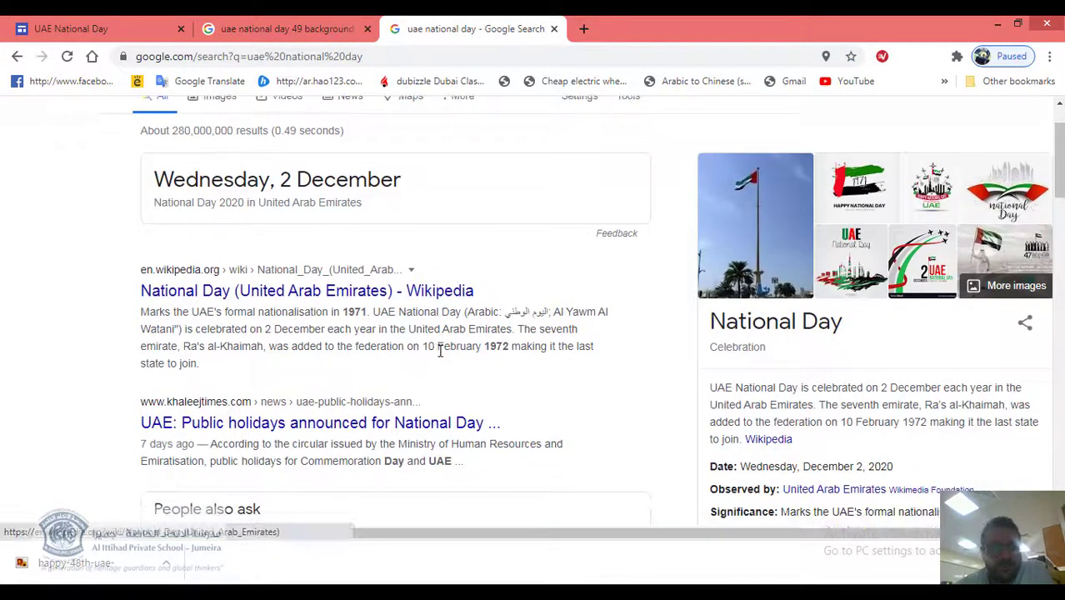
scroll(434, 363, down, 4)
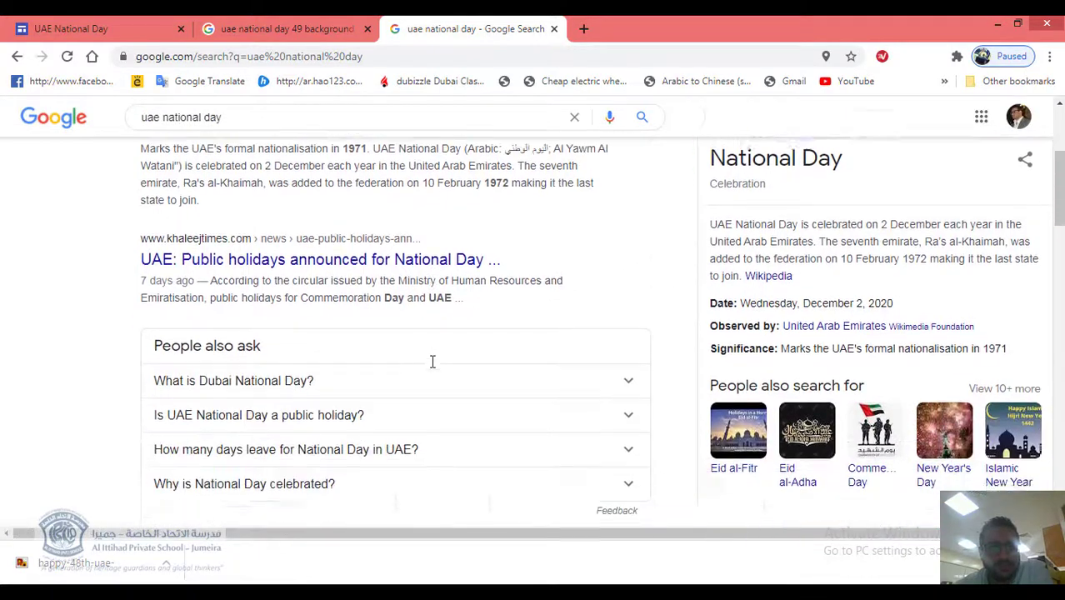
scroll(434, 371, down, 8)
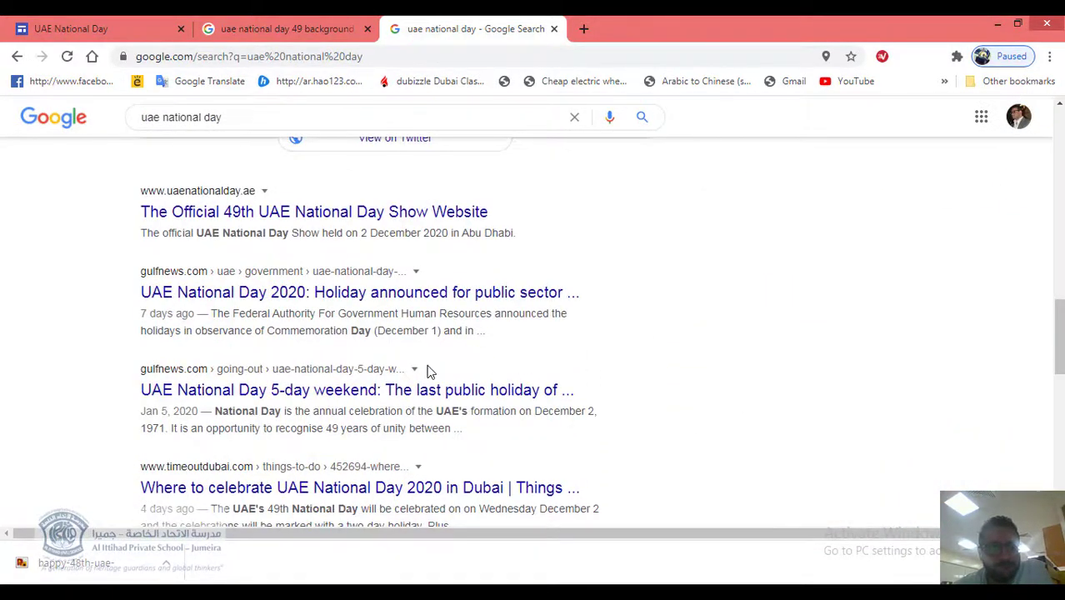
click(324, 215)
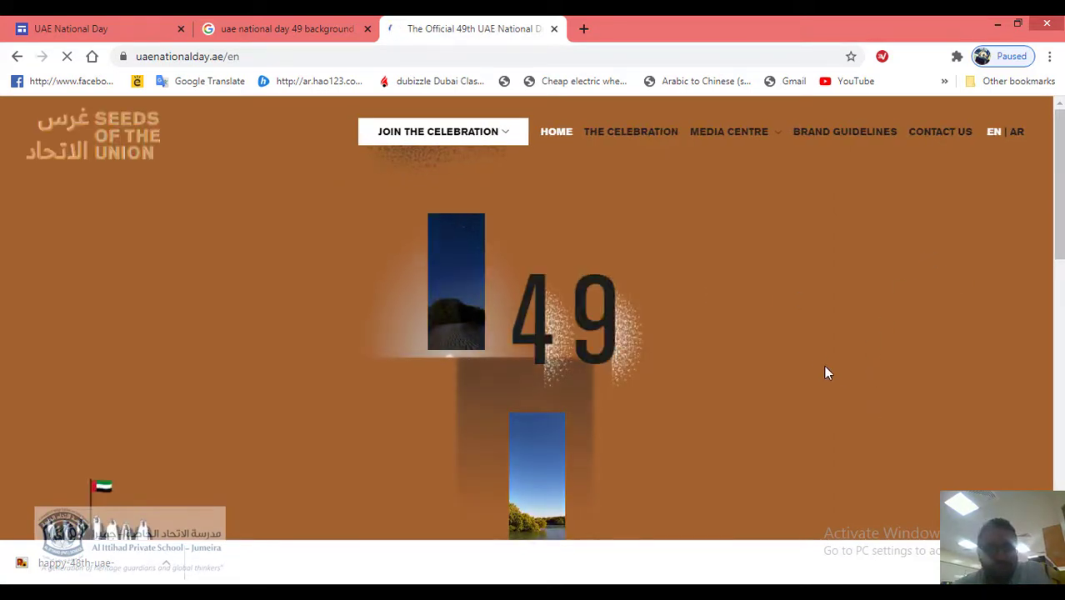
- Look over the official site's home page and open its page called The Celebration
scroll(815, 340, down, 7)
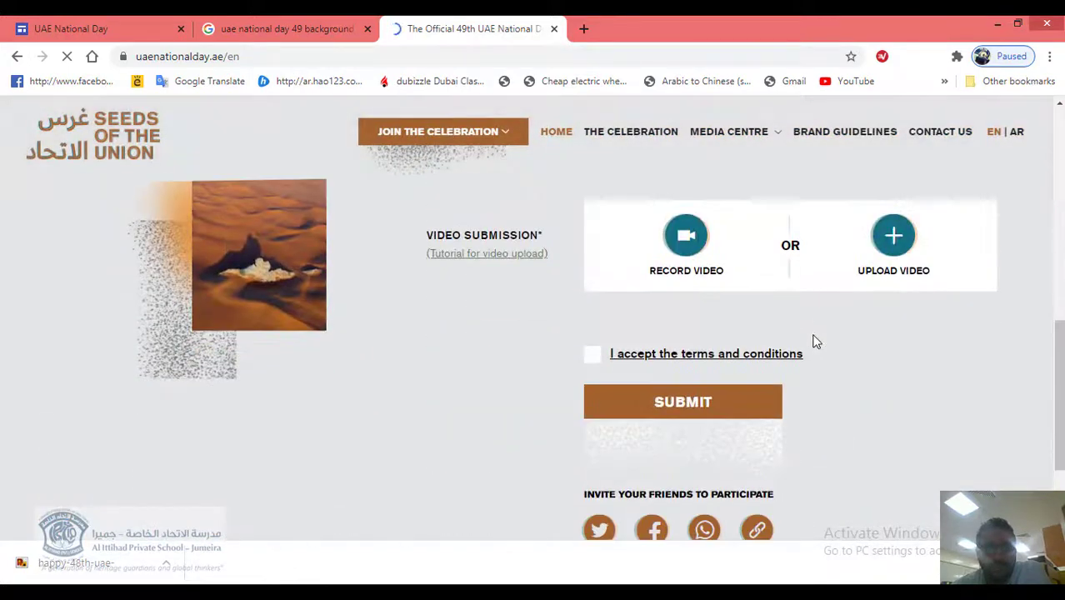
scroll(925, 435, down, 3)
scroll(925, 435, up, 10)
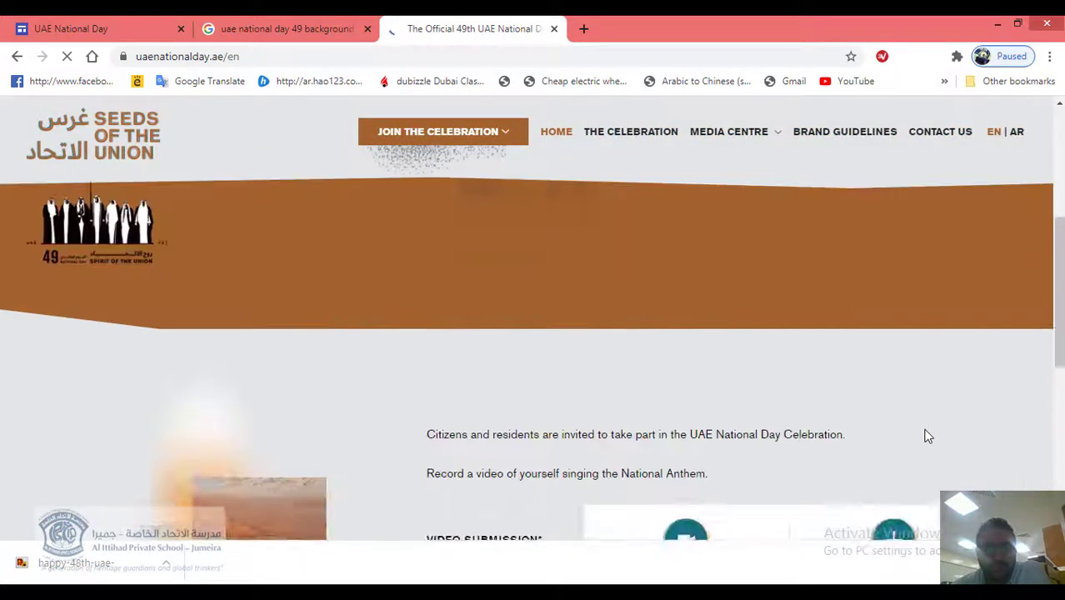
click(638, 136)
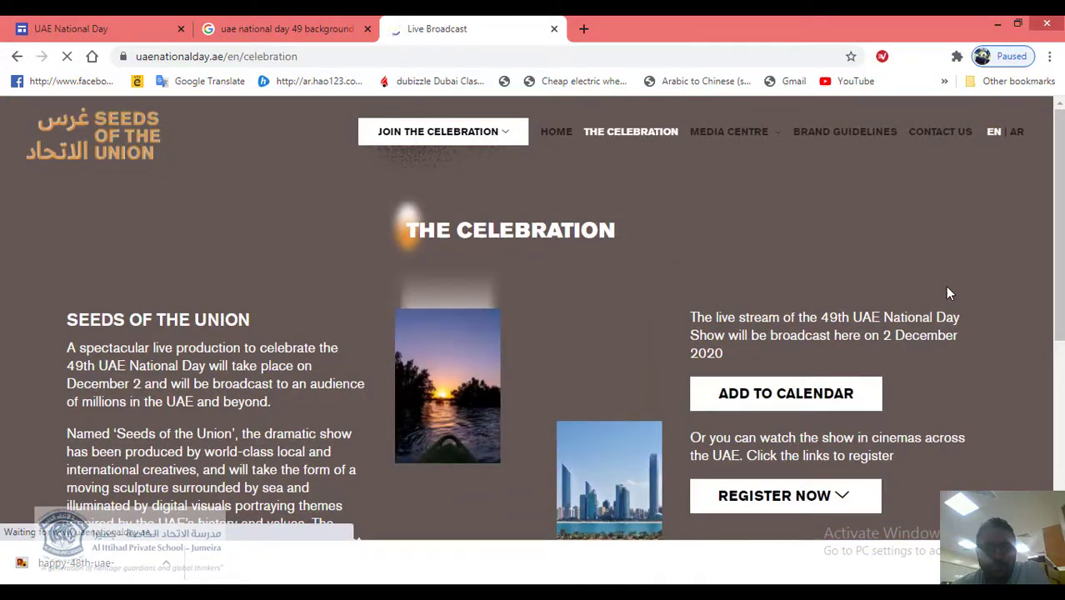
- Examine The Celebration page for information about the 49th National Day show
scroll(784, 433, down, 1)
click(784, 433)
scroll(784, 434, down, 3)
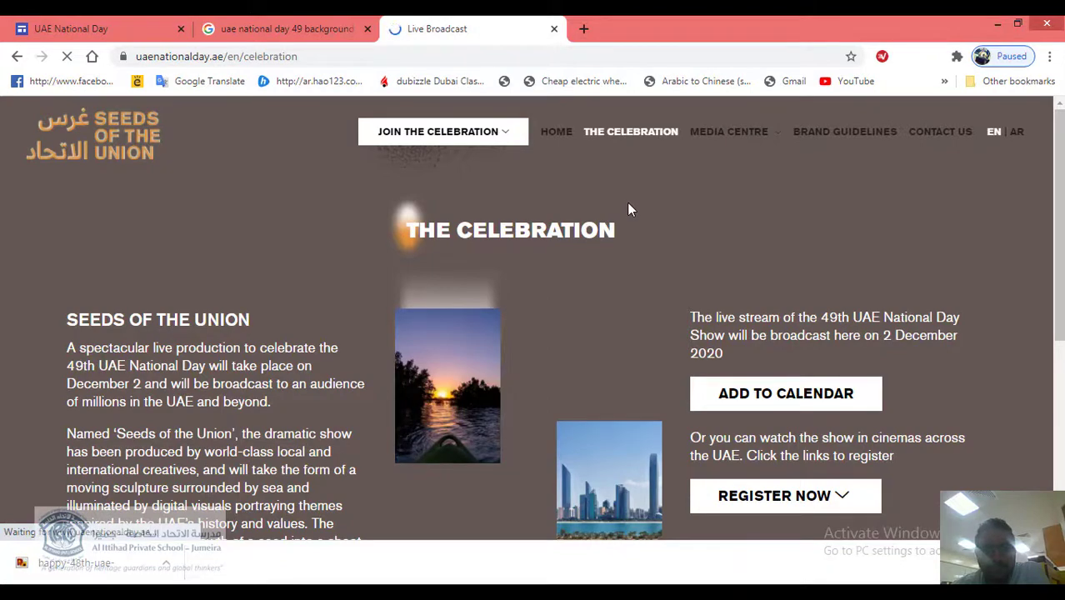
scroll(628, 206, down, 5)
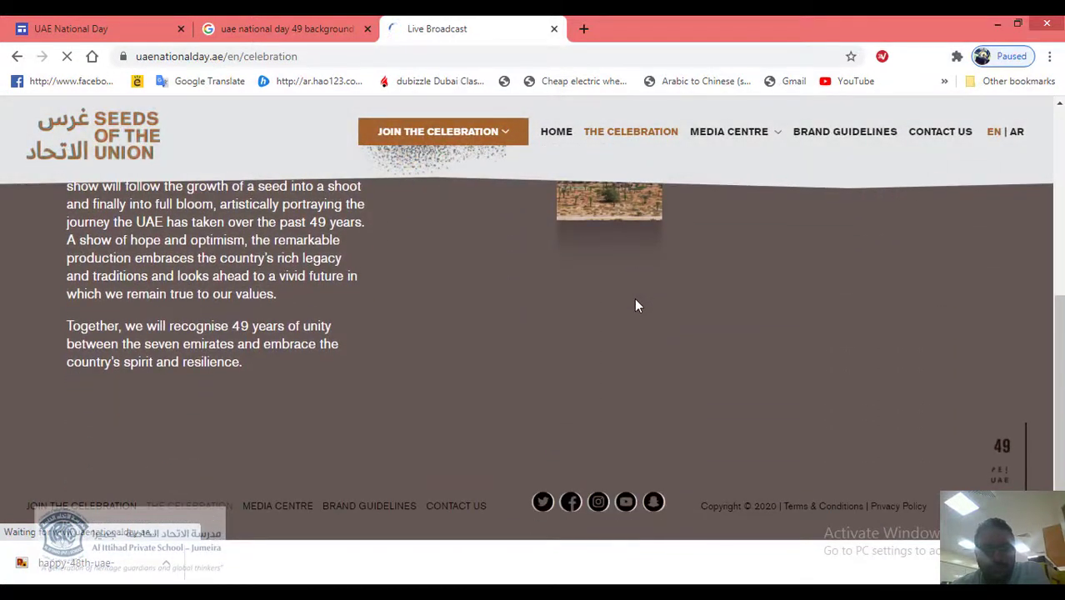
scroll(635, 306, up, 5)
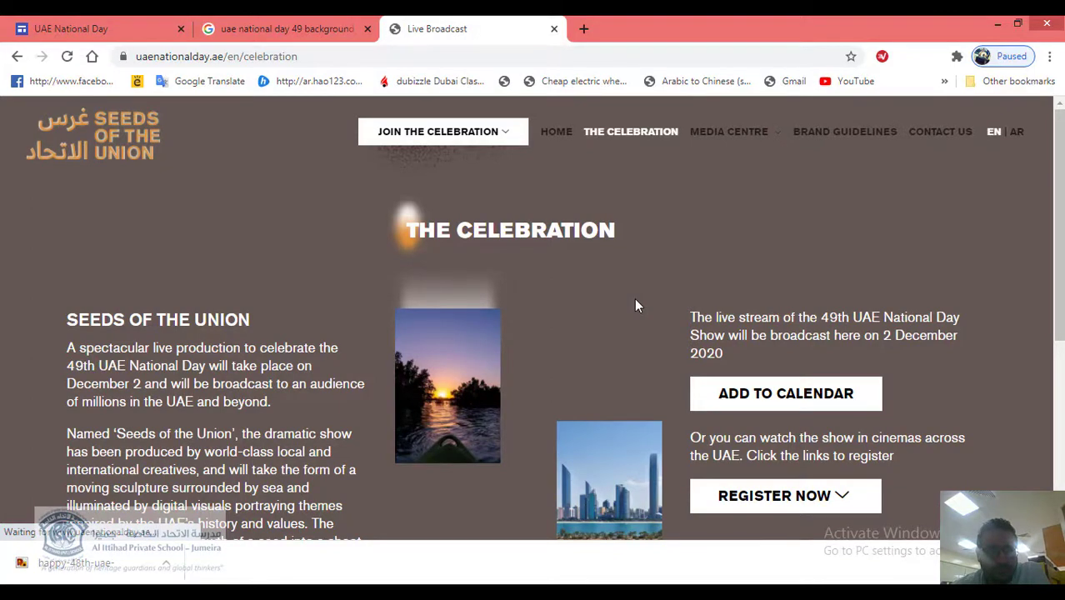
scroll(634, 306, down, 3)
scroll(631, 306, up, 3)
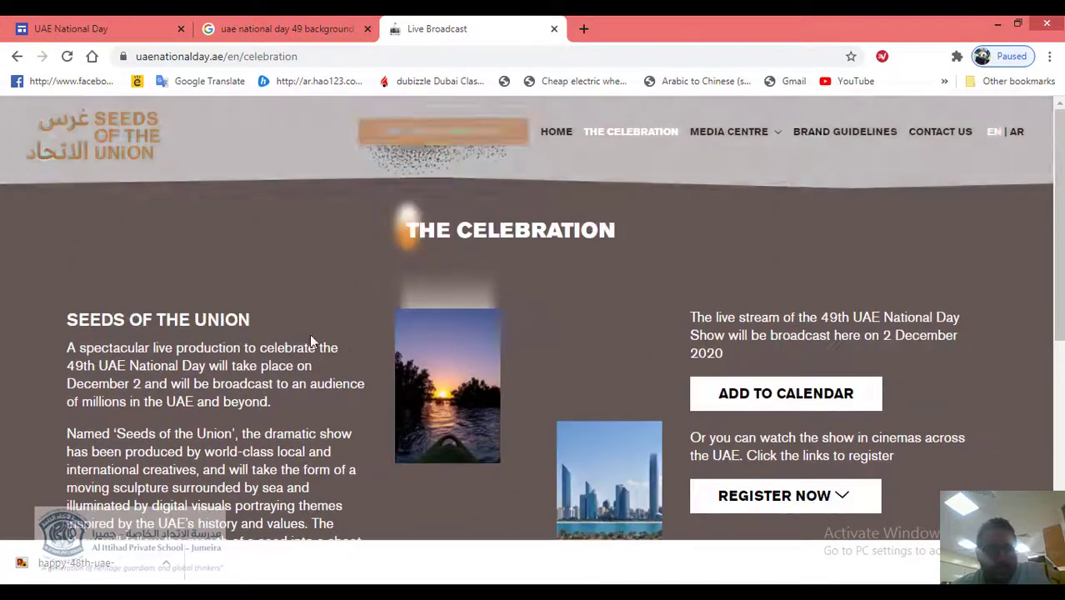
- Copy the whole "Seeds of the Union" text, from its heading through the paragraph on the seven emirates
drag(358, 537, 114, 319)
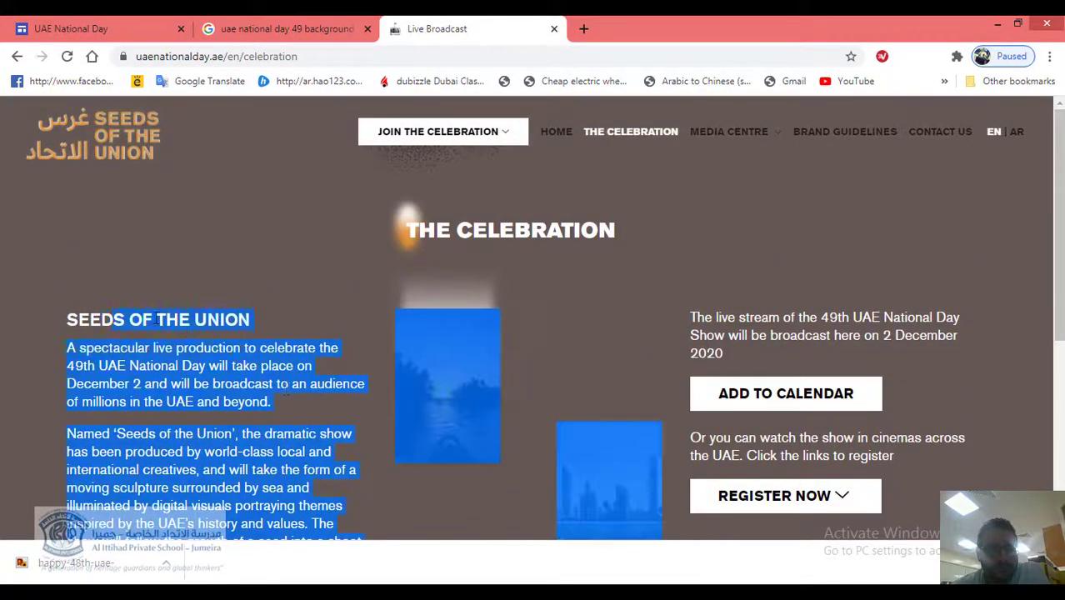
click(82, 341)
scroll(242, 505, down, 5)
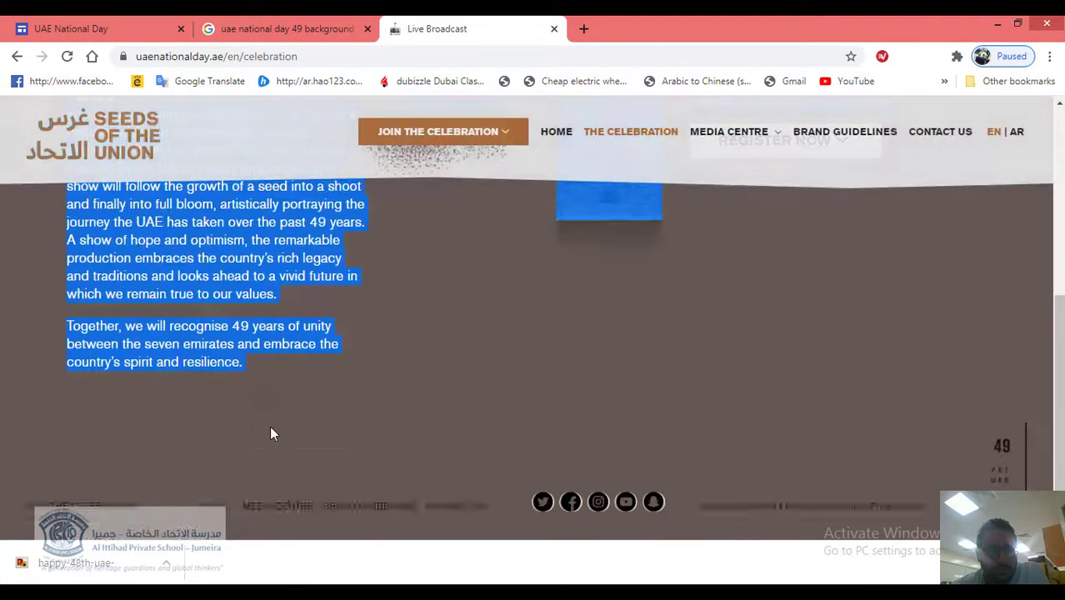
right_click(196, 312)
click(218, 321)
- Return to the UAE National Day site in Google Sites and paste the copied text into a new text box below the header
key(alt+Tab)
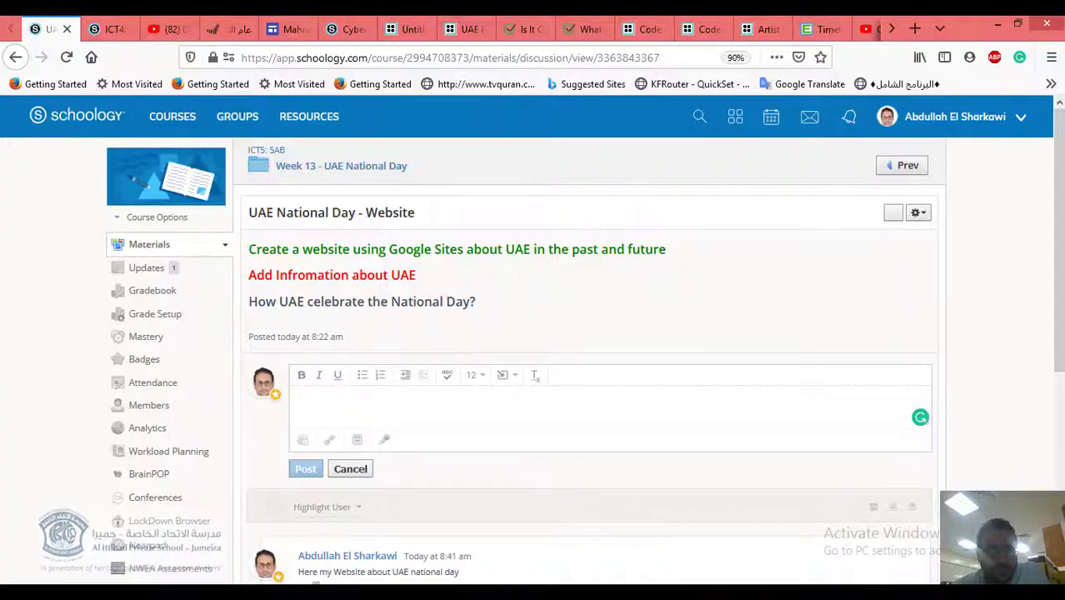
key(alt+Tab)
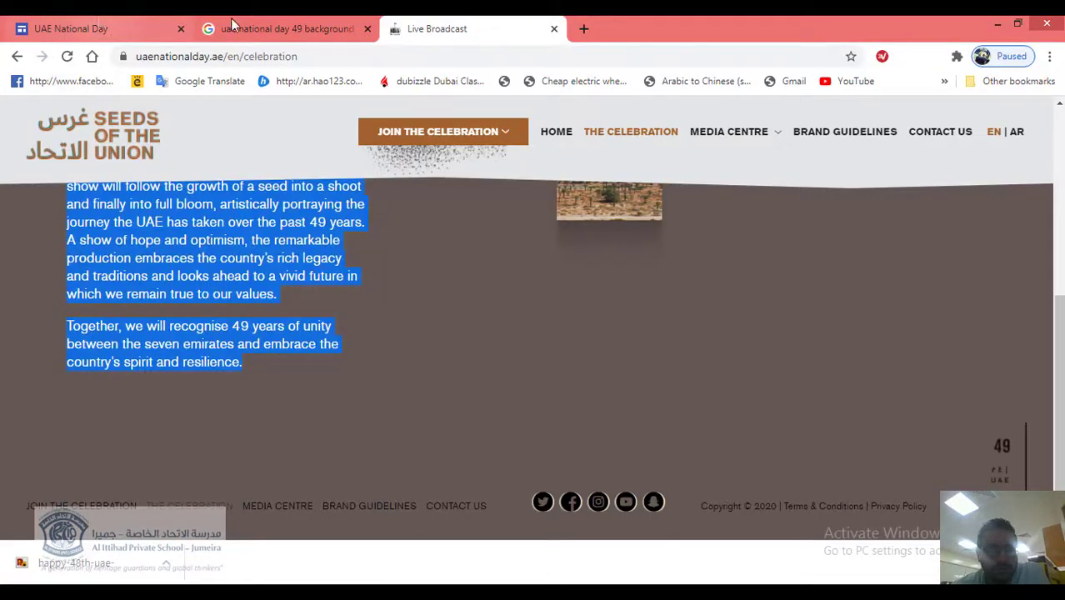
click(103, 23)
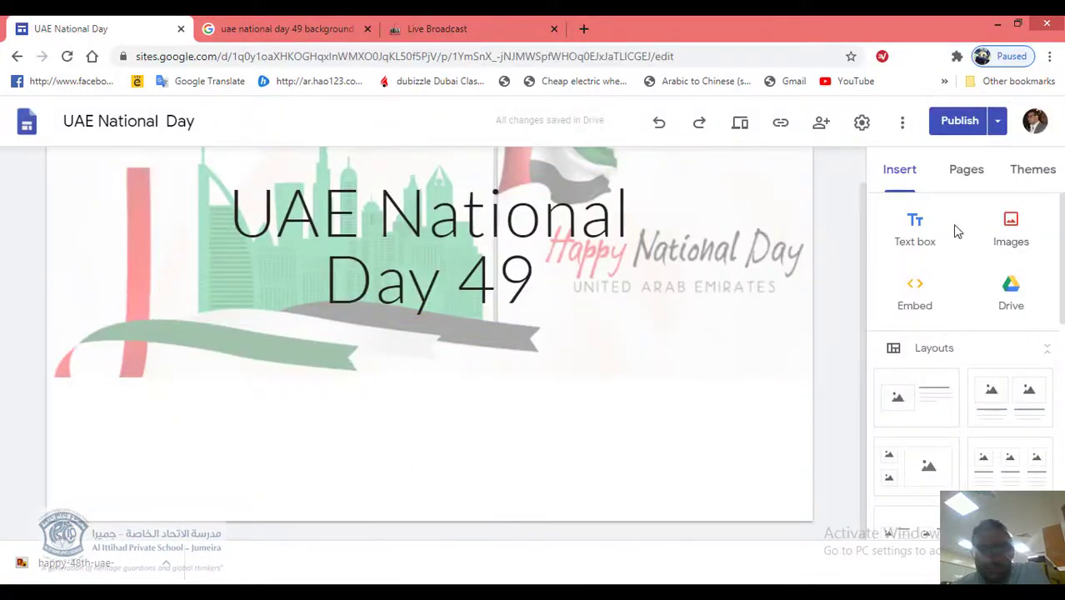
click(914, 229)
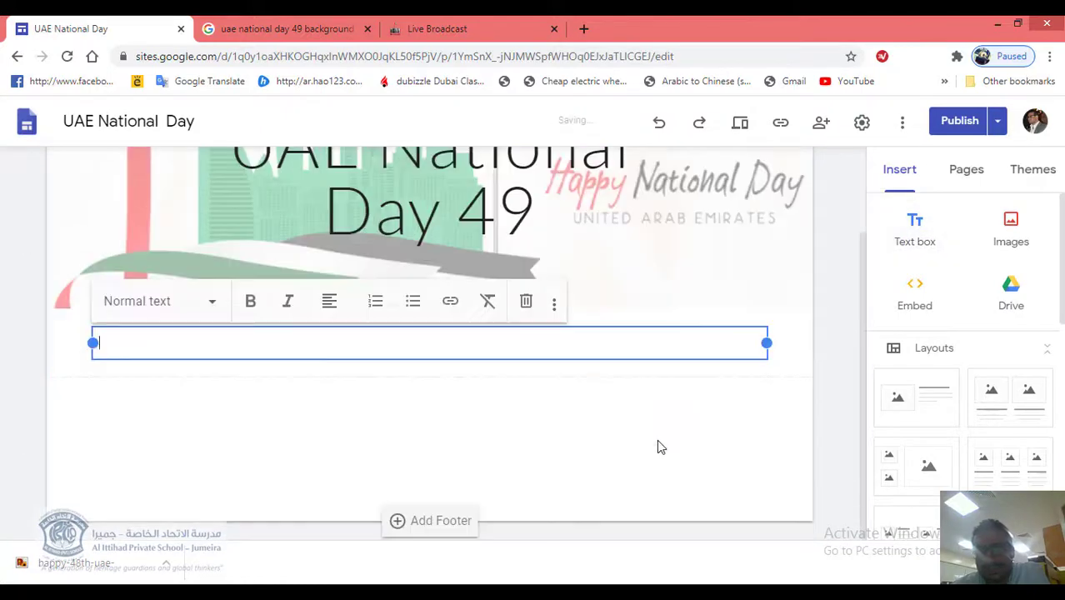
right_click(158, 345)
click(196, 442)
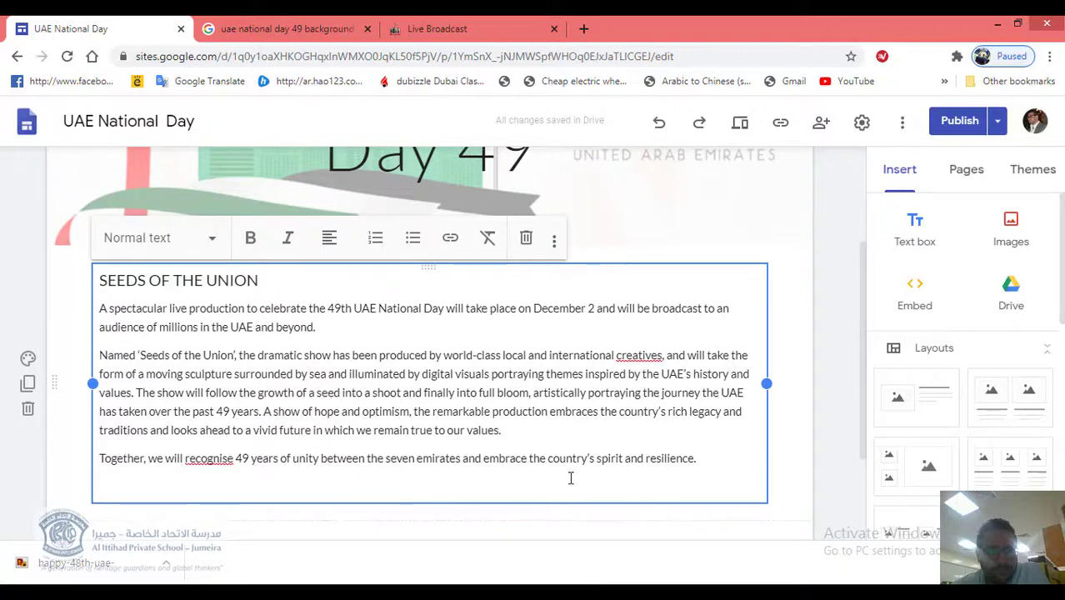
- Justify all of the "Seeds of the Union" text in the new text box
drag(716, 460, 97, 279)
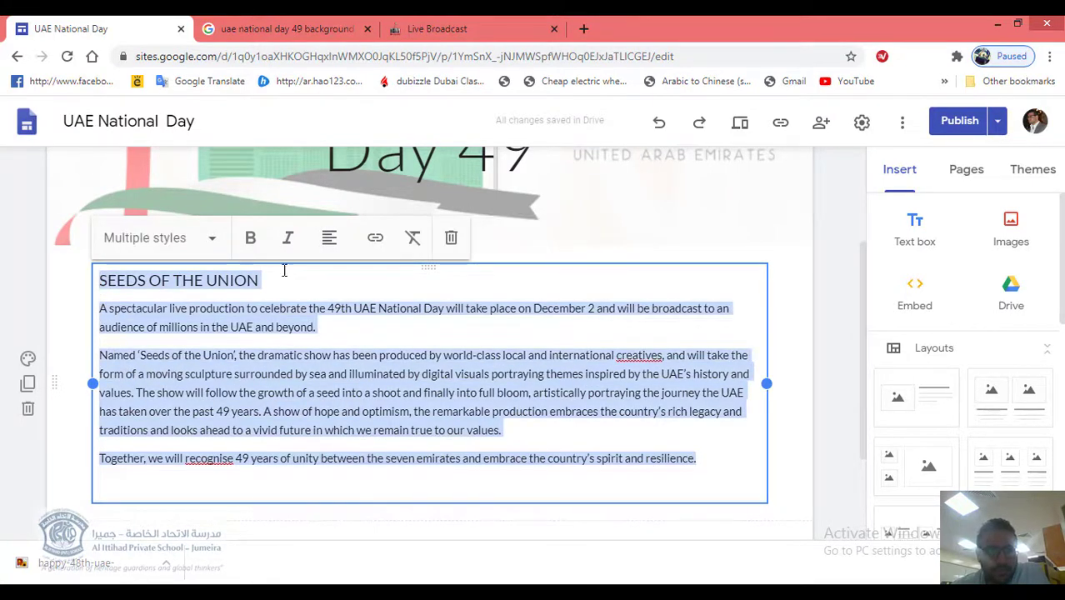
click(334, 241)
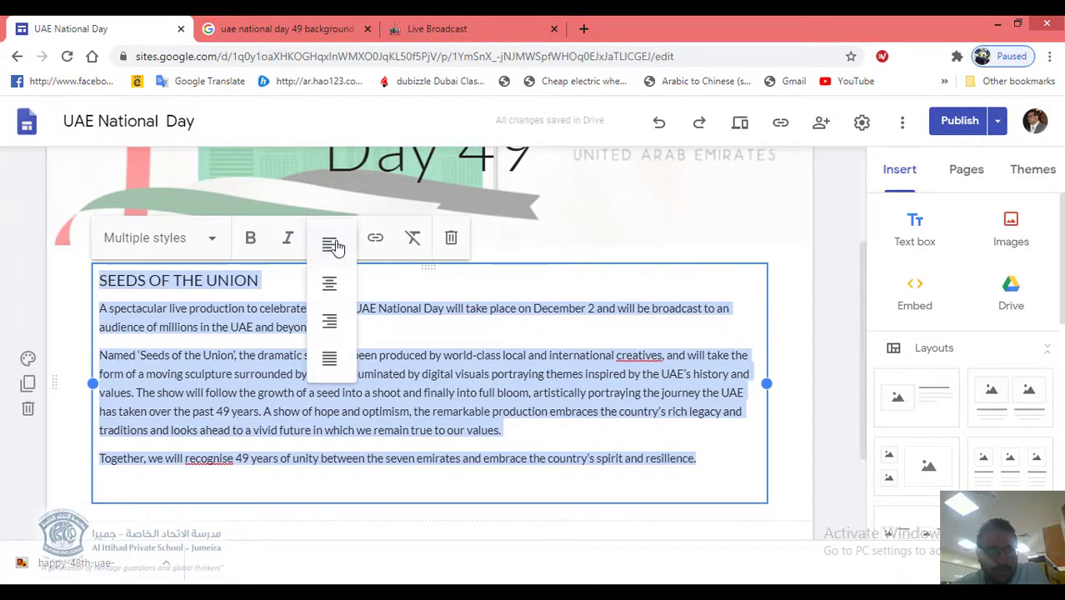
click(331, 359)
click(668, 459)
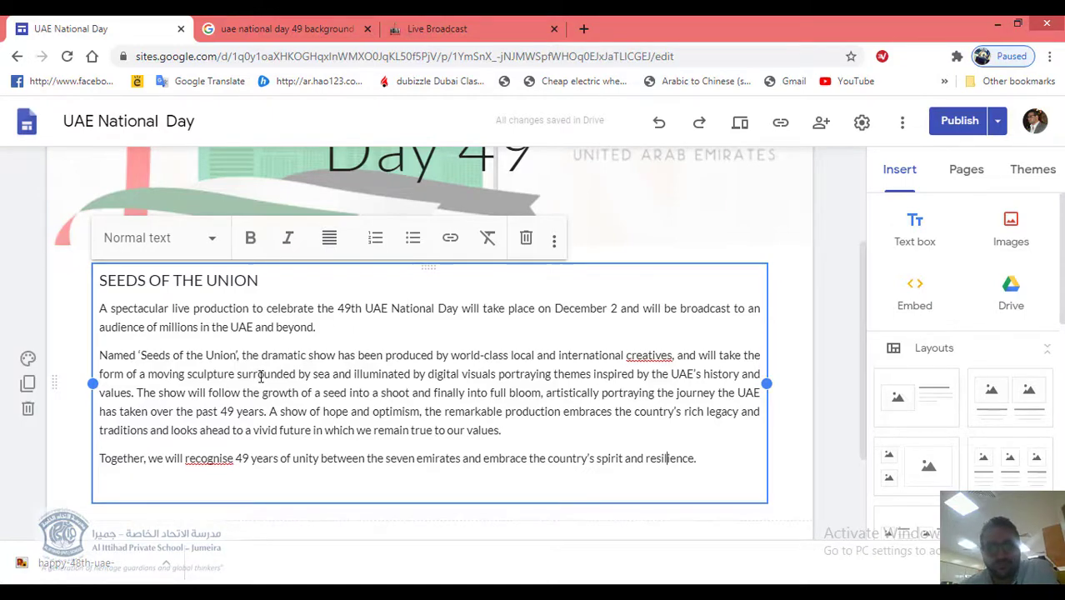
- Start inserting a YouTube video on the Home page and search for "uae national day"
scroll(261, 377, down, 2)
scroll(264, 375, up, 4)
scroll(280, 381, down, 4)
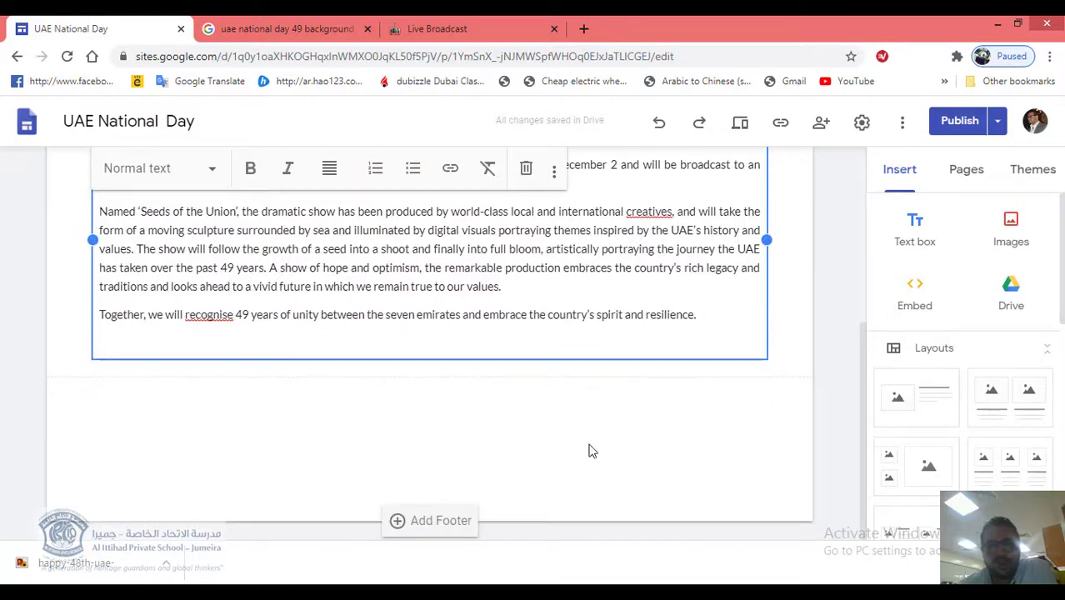
scroll(940, 430, down, 8)
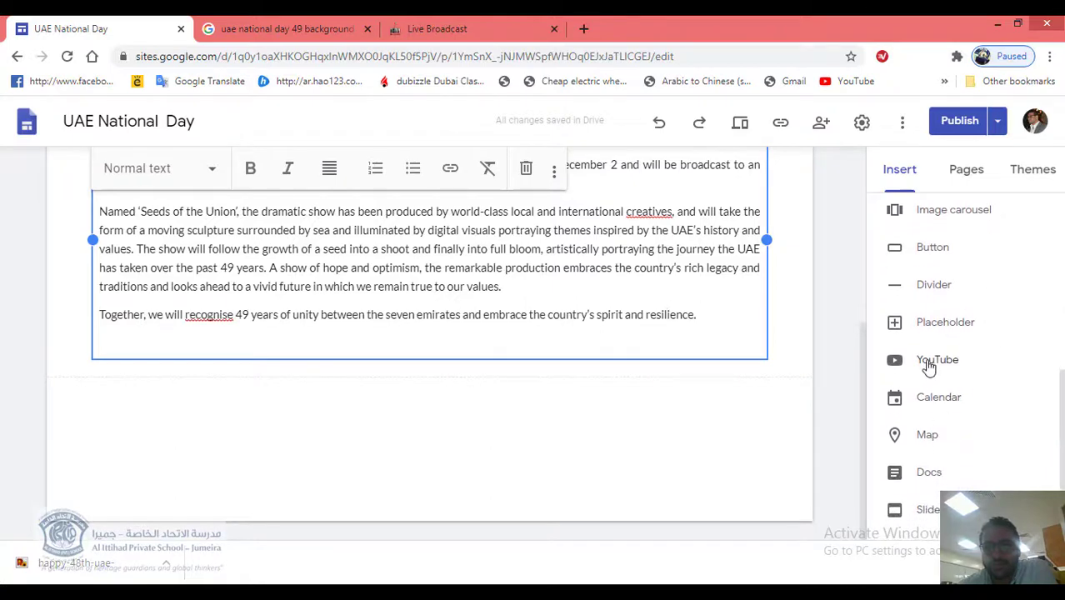
click(927, 363)
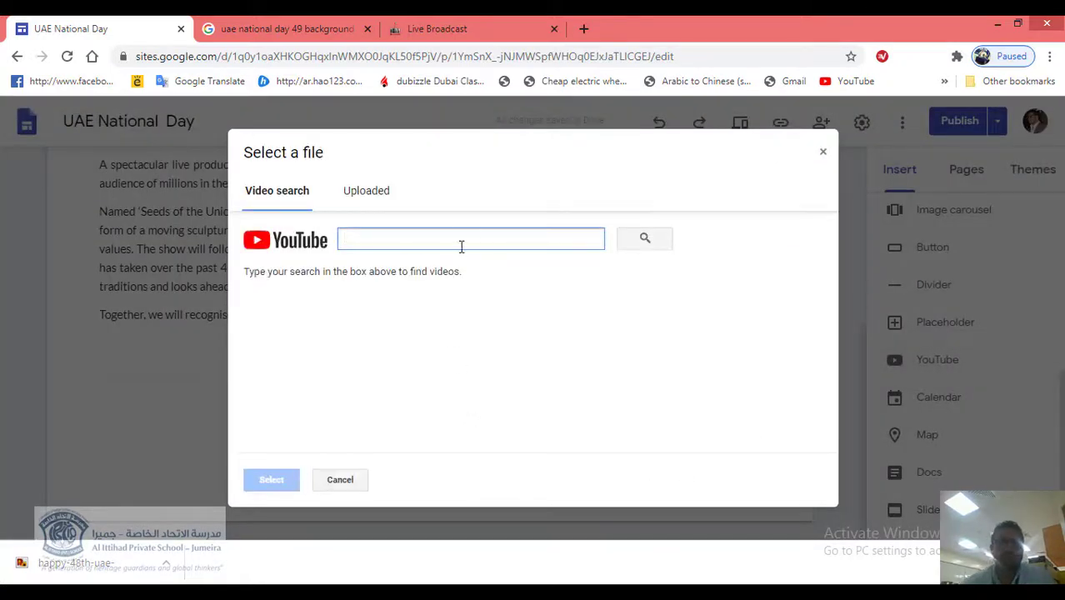
text(uae)
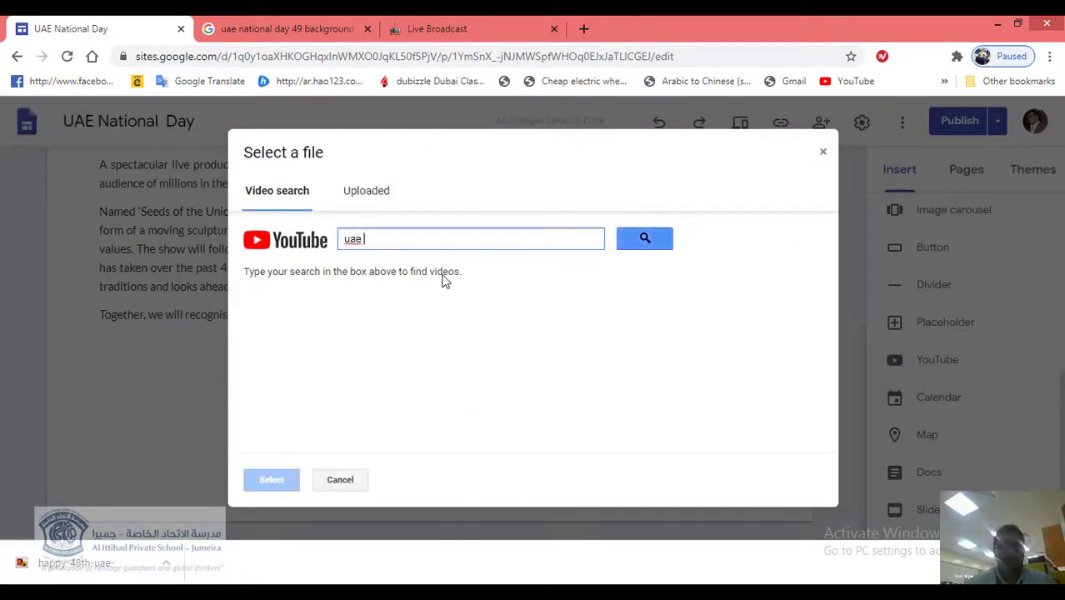
text( national day)
click(637, 244)
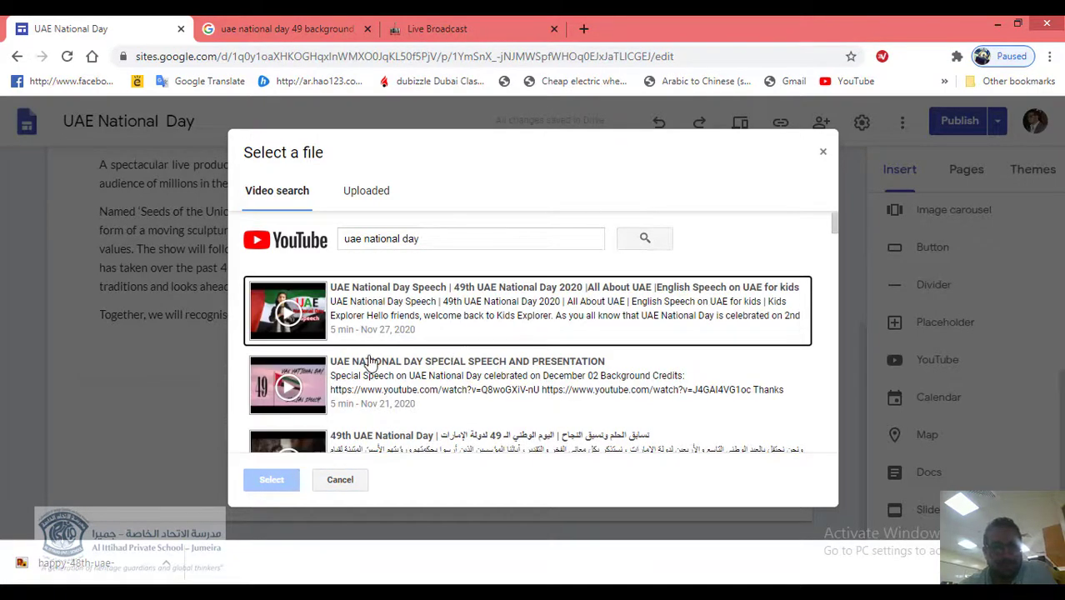
- Insert the "UAE National Day Speech | 49th UAE National Day 2020" video below the text and widen it to the full content width
click(405, 305)
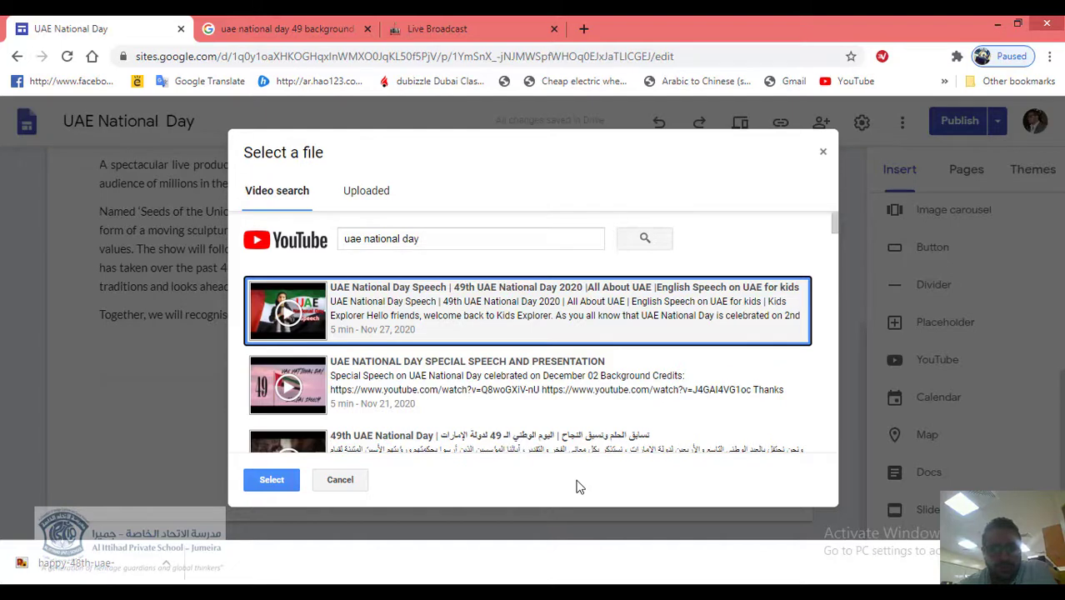
click(271, 480)
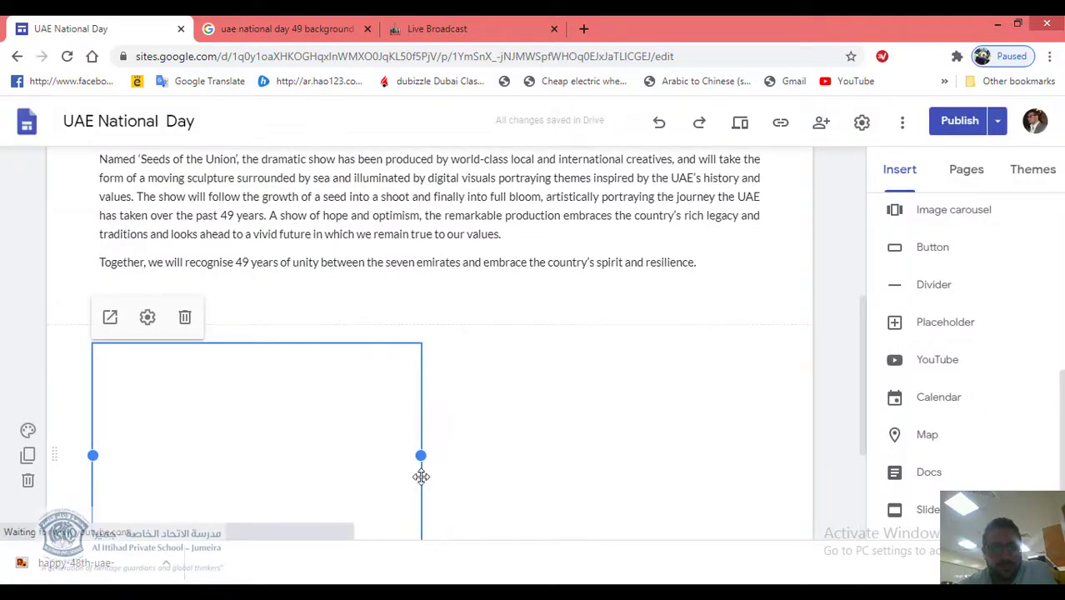
scroll(427, 500, down, 2)
drag(421, 415, 740, 419)
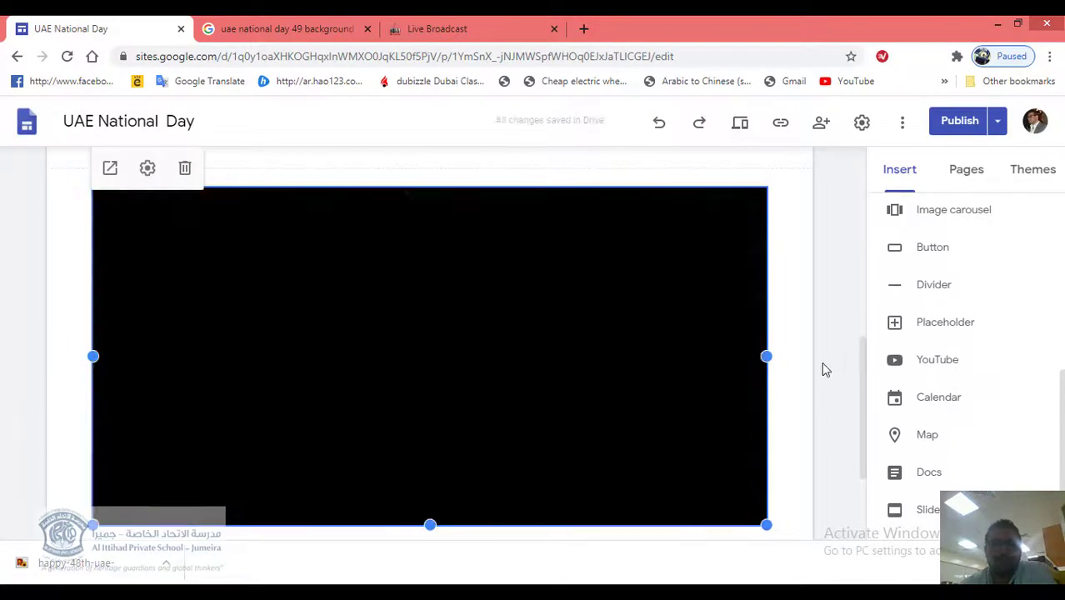
- Review the Home page layout from the header image through the text to the embedded video
scroll(812, 386, up, 6)
scroll(799, 404, down, 5)
scroll(793, 406, up, 5)
scroll(789, 405, down, 3)
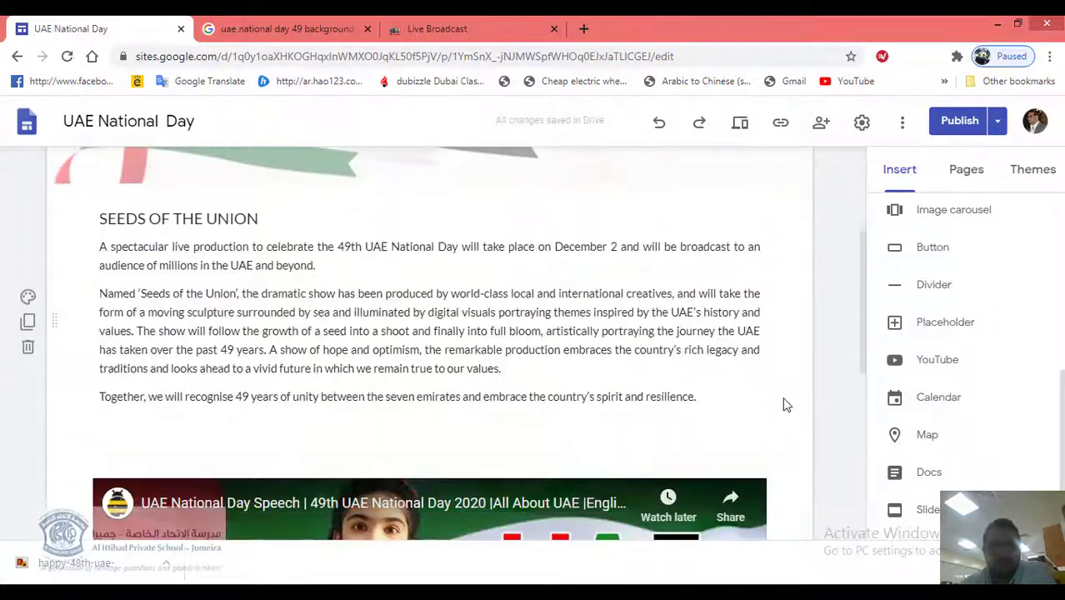
scroll(783, 405, down, 5)
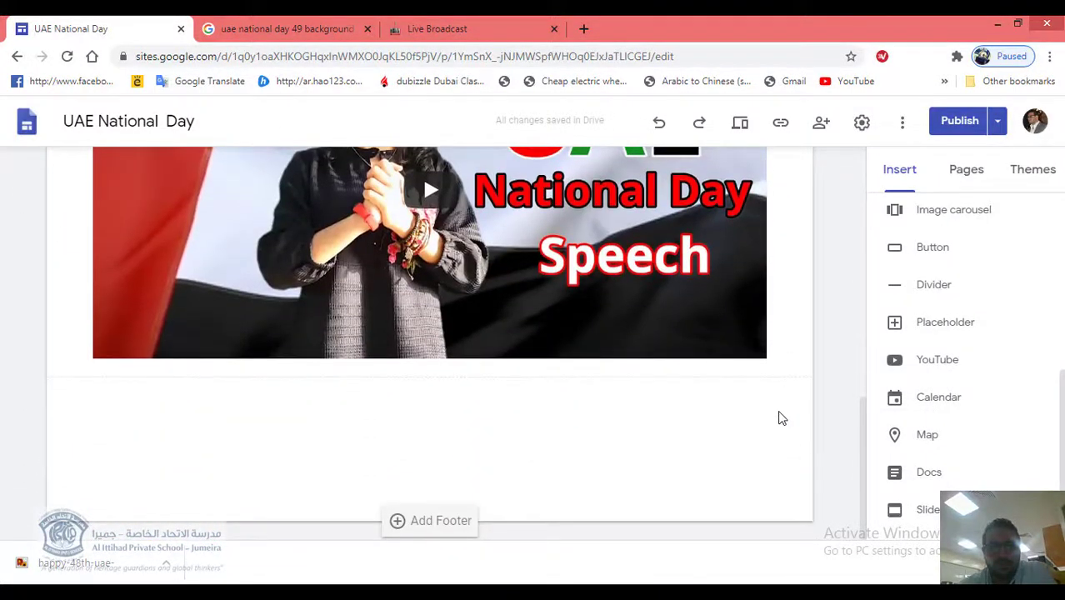
scroll(769, 427, up, 8)
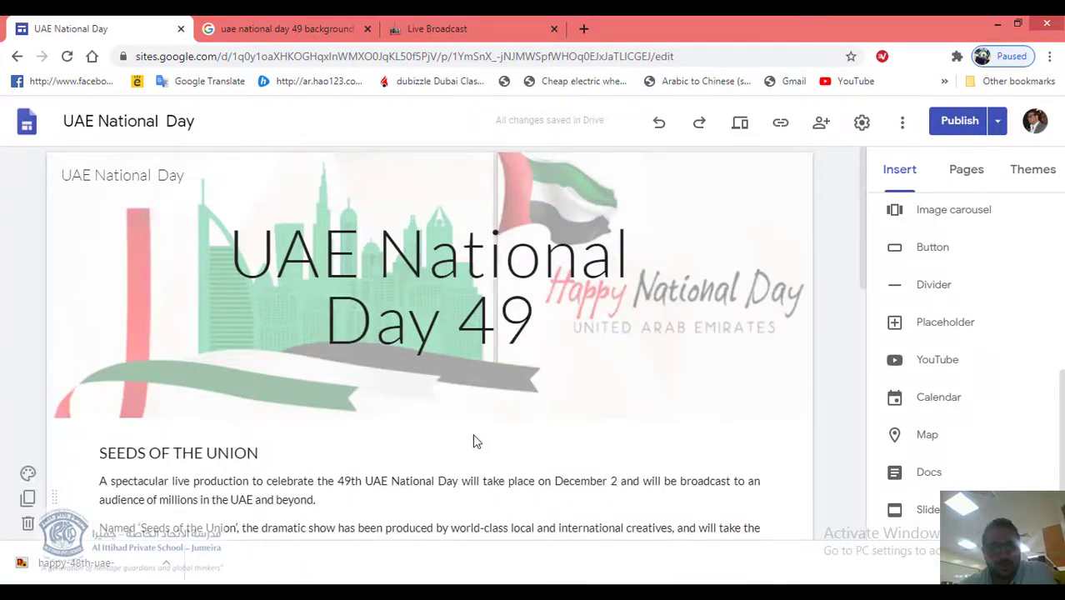
scroll(476, 440, down, 8)
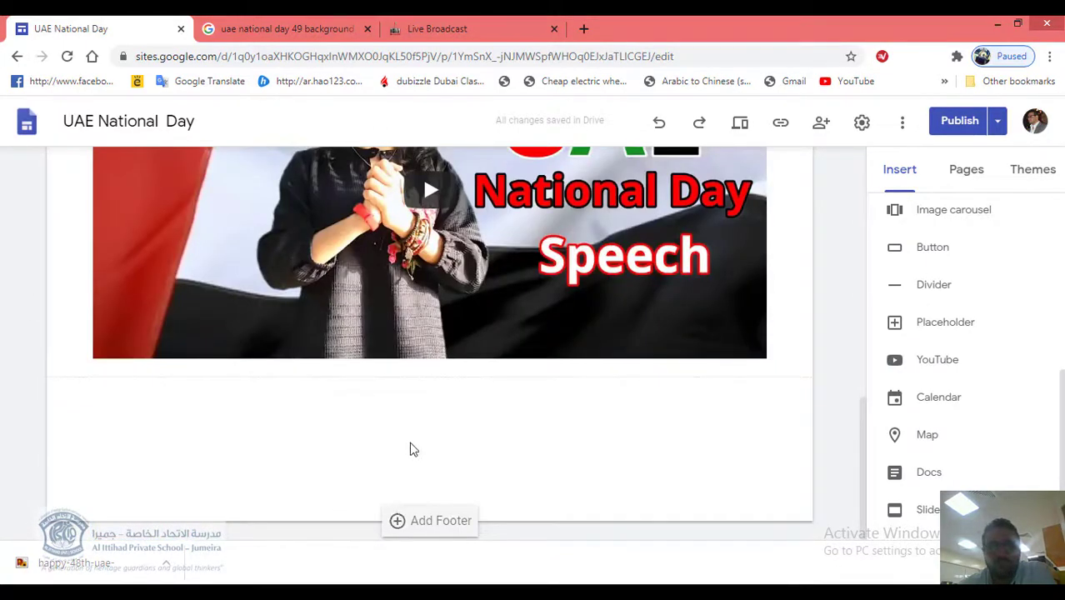
scroll(461, 365, up, 5)
scroll(461, 365, up, 4)
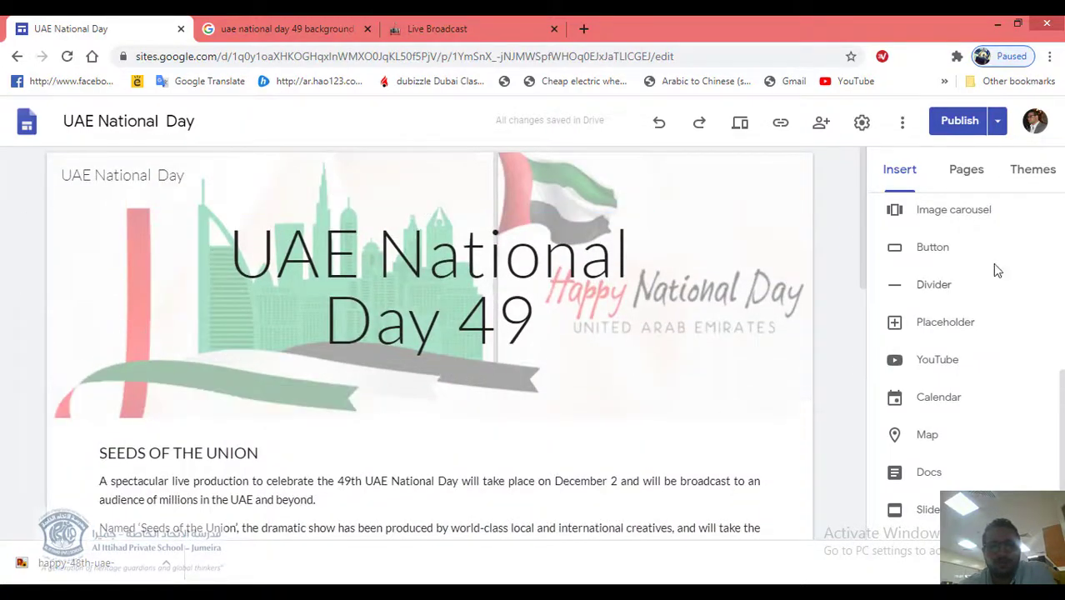
- Add a new page named "About UAE" to the site
click(979, 176)
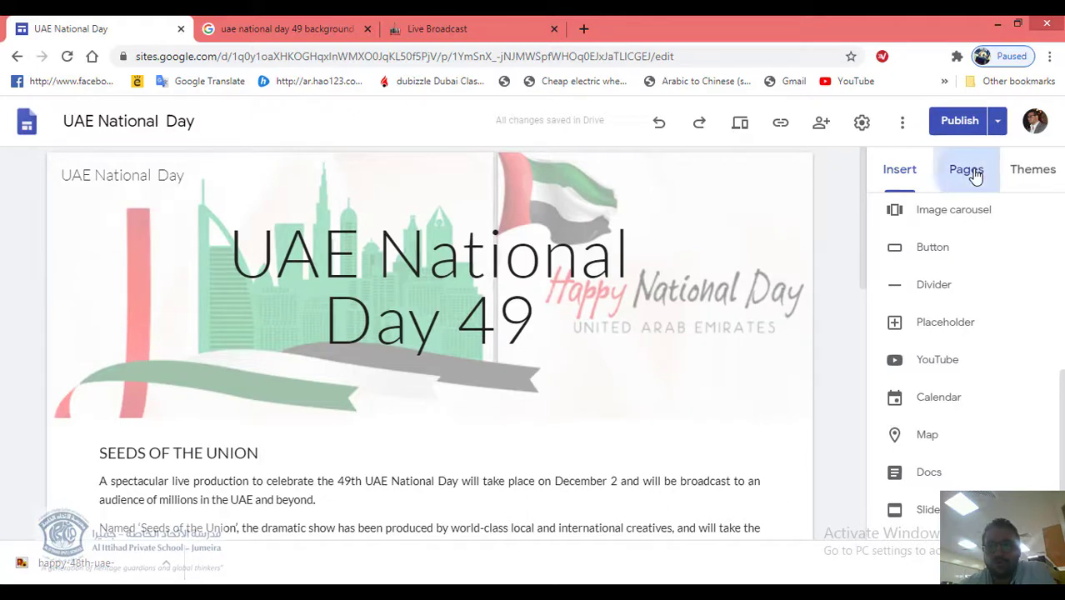
click(966, 486)
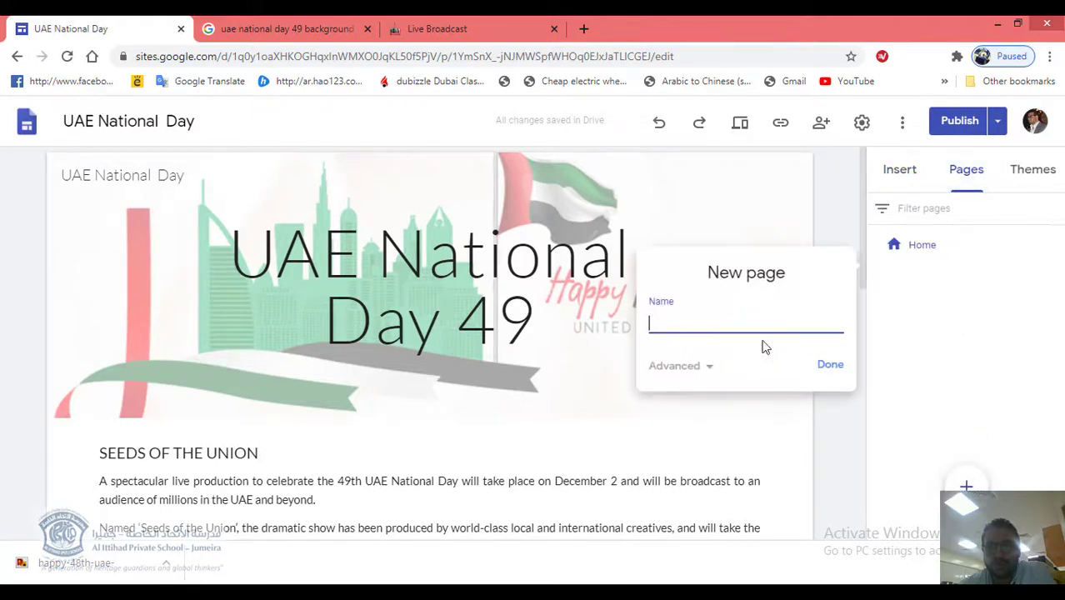
text(About)
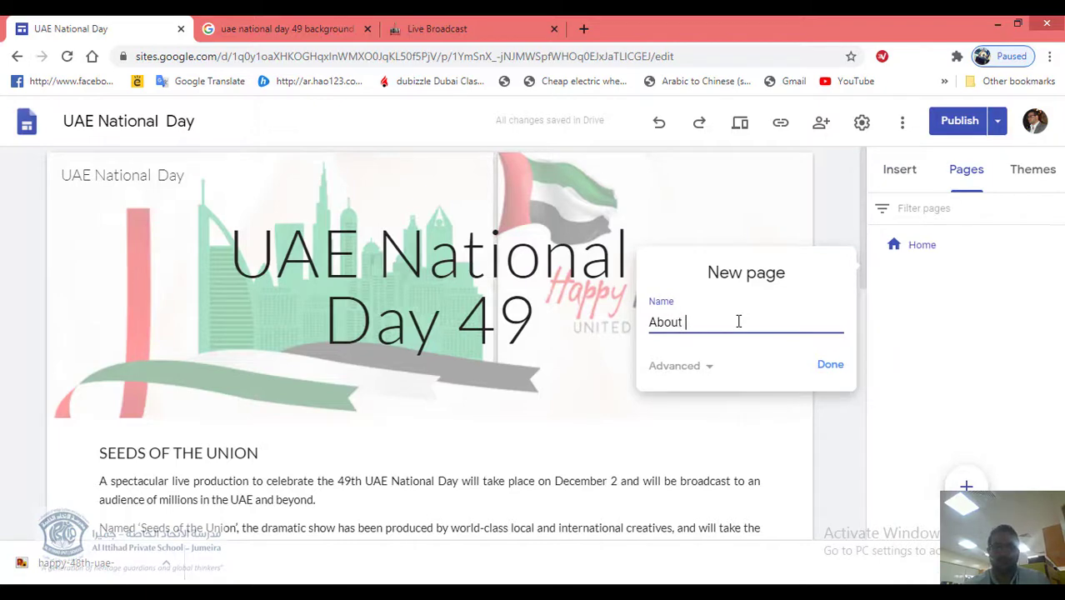
text( UAE)
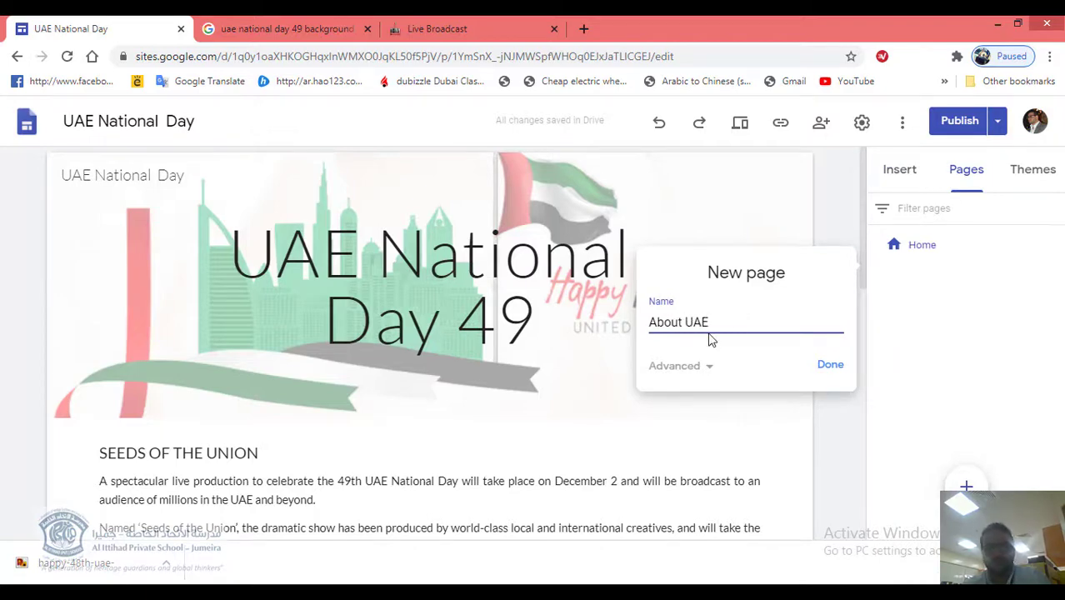
click(821, 367)
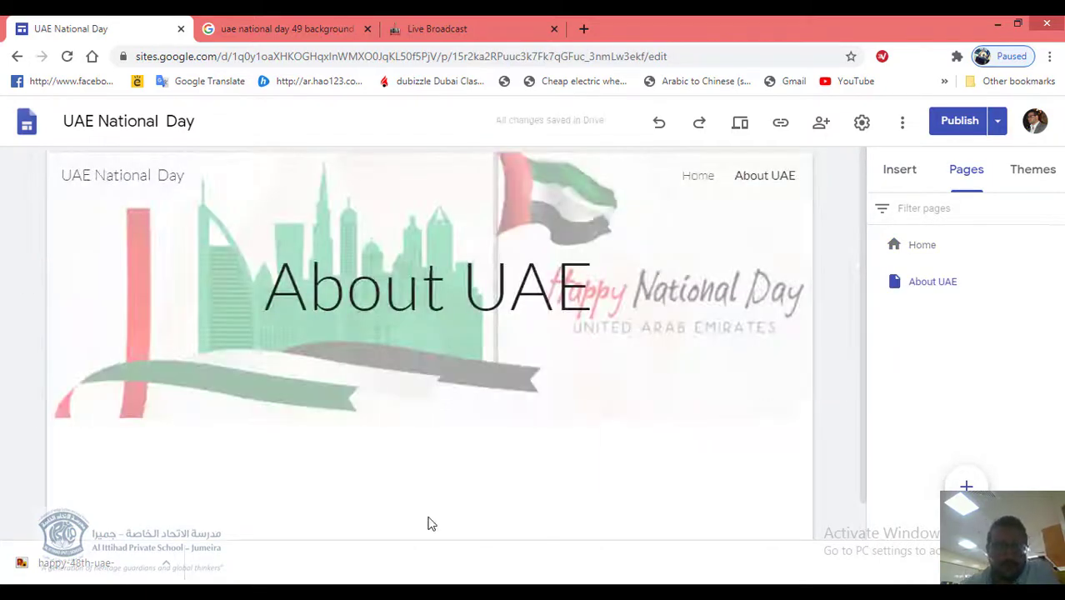
scroll(380, 446, down, 1)
scroll(388, 430, up, 1)
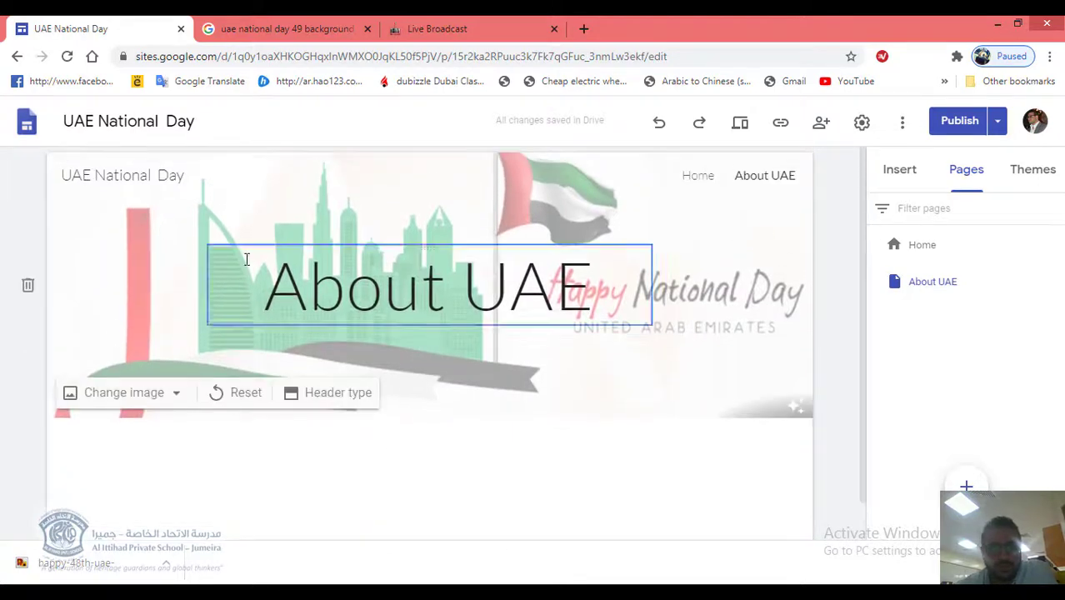
click(108, 397)
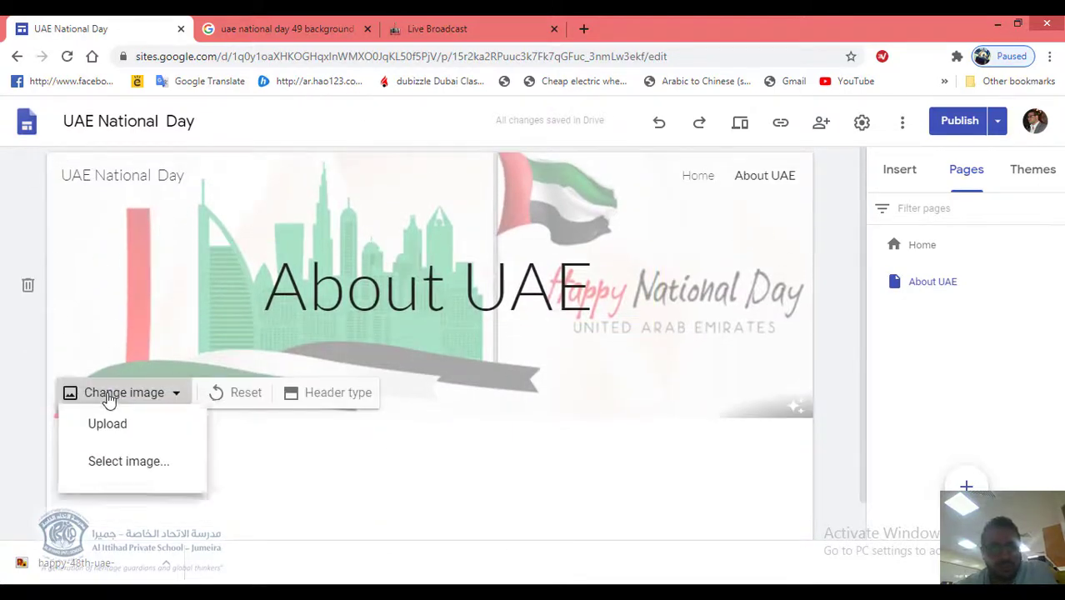
click(112, 487)
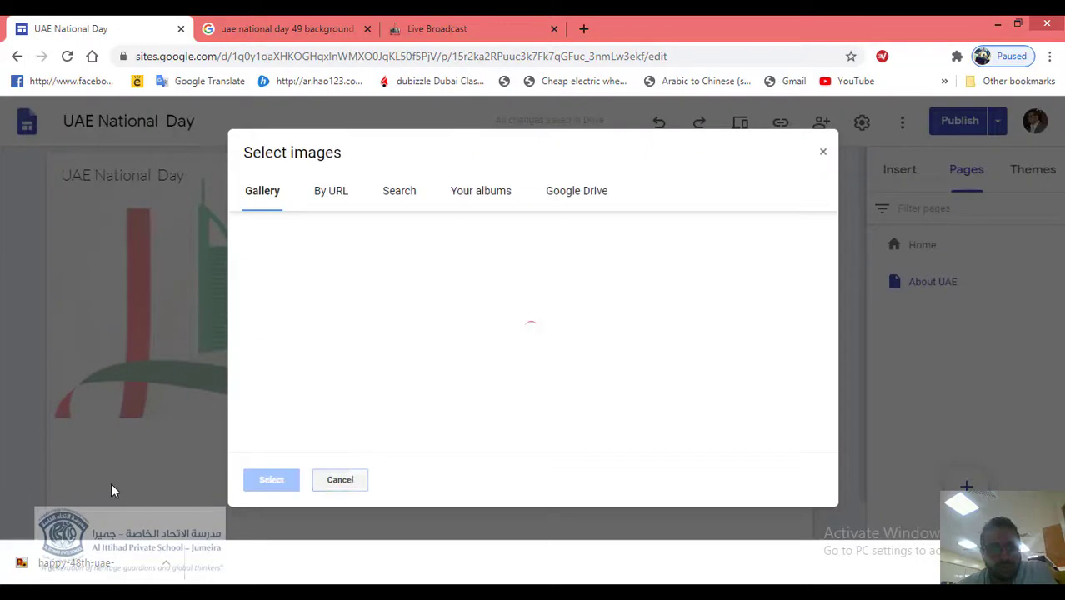
click(824, 153)
- Start uploading a new header image for the About UAE page and browse the Desktop for the UAE National Day Photos folder
click(94, 397)
click(112, 435)
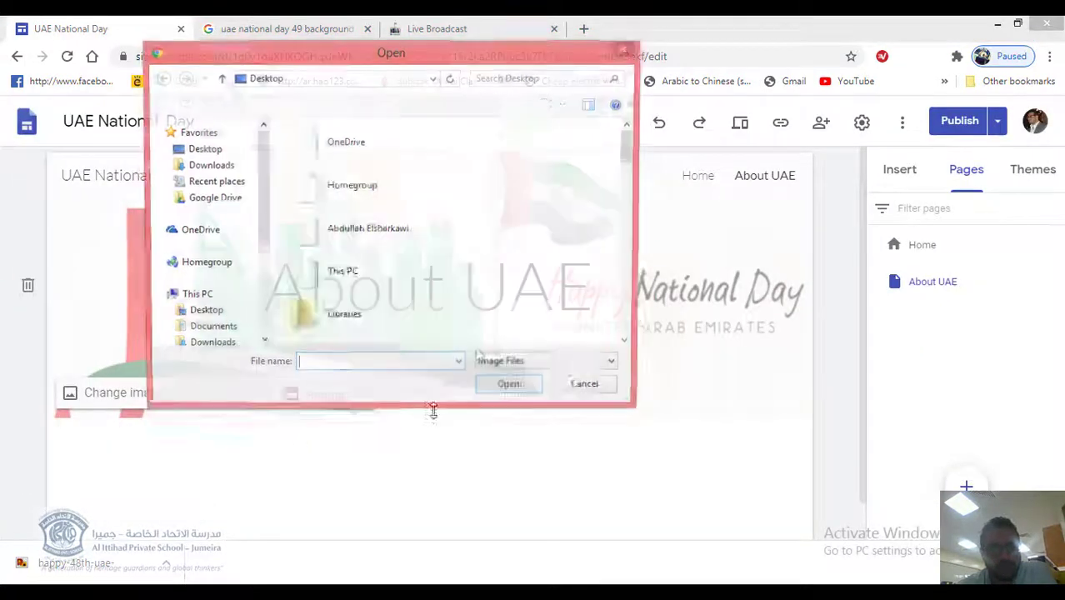
drag(635, 148, 614, 333)
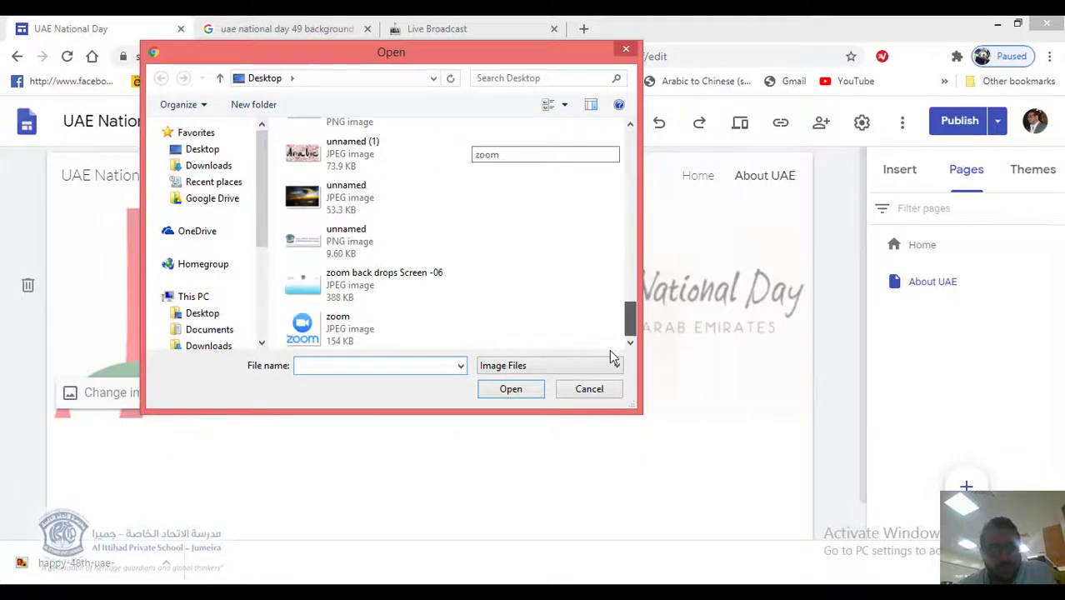
click(337, 198)
scroll(329, 237, up, 10)
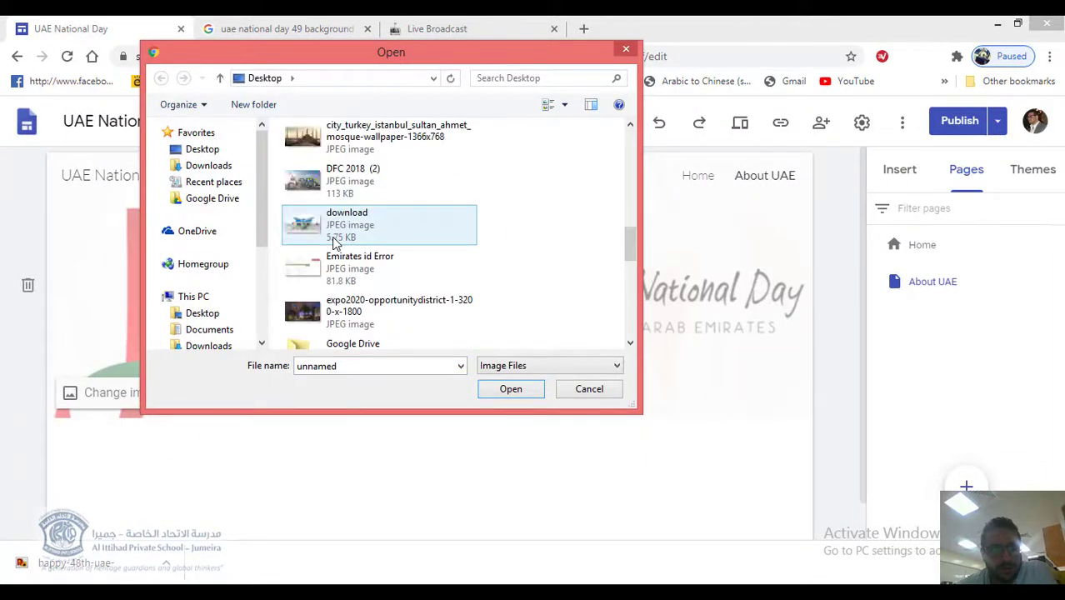
scroll(333, 250, down, 3)
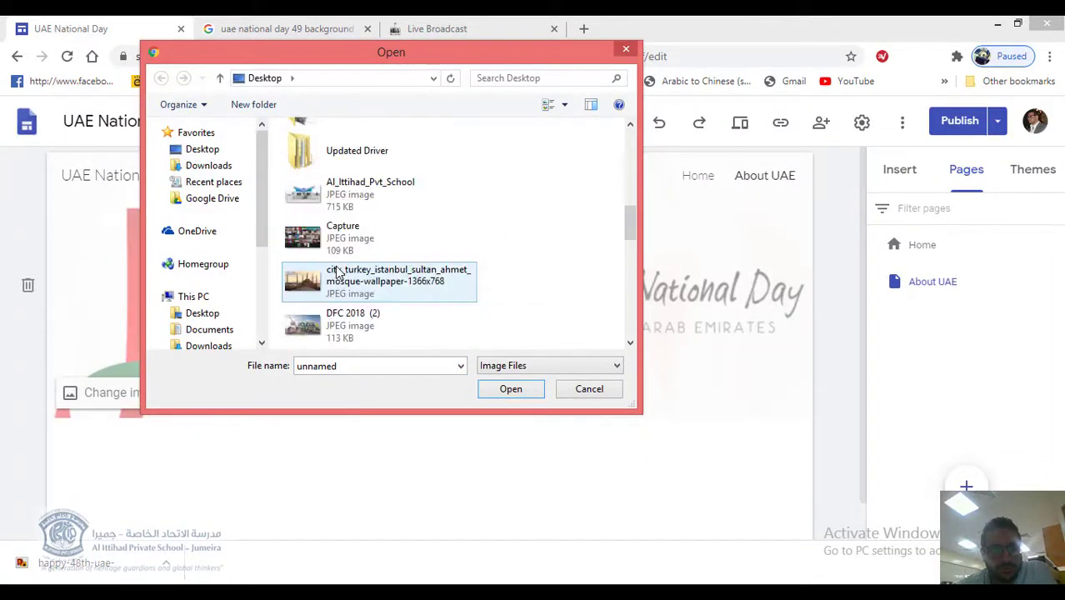
scroll(364, 162, down, 3)
click(358, 138)
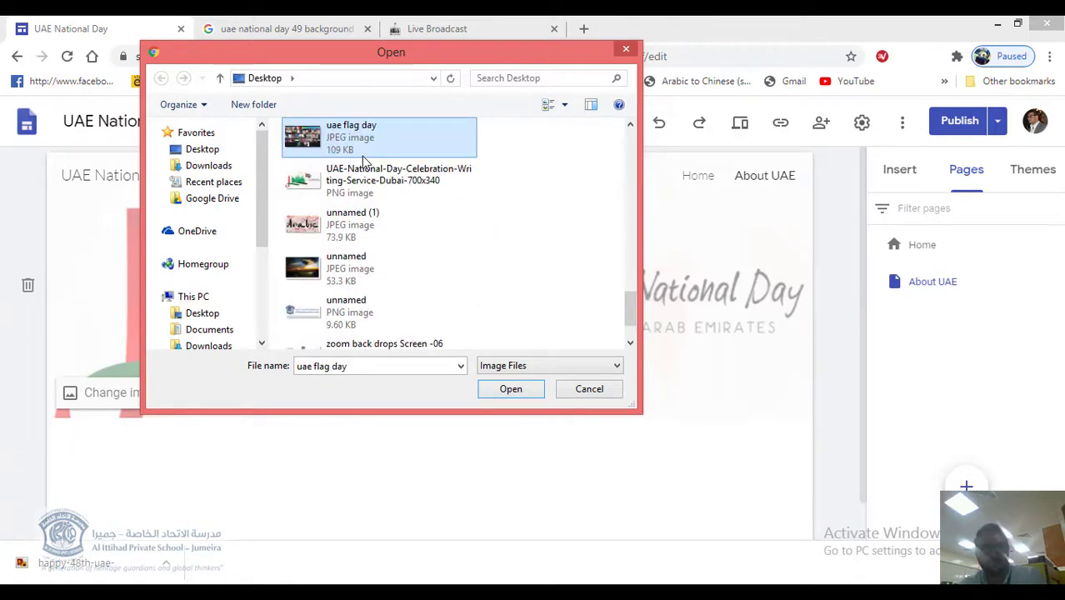
key(Down)
key(Down)
key(Down)
key(Down)
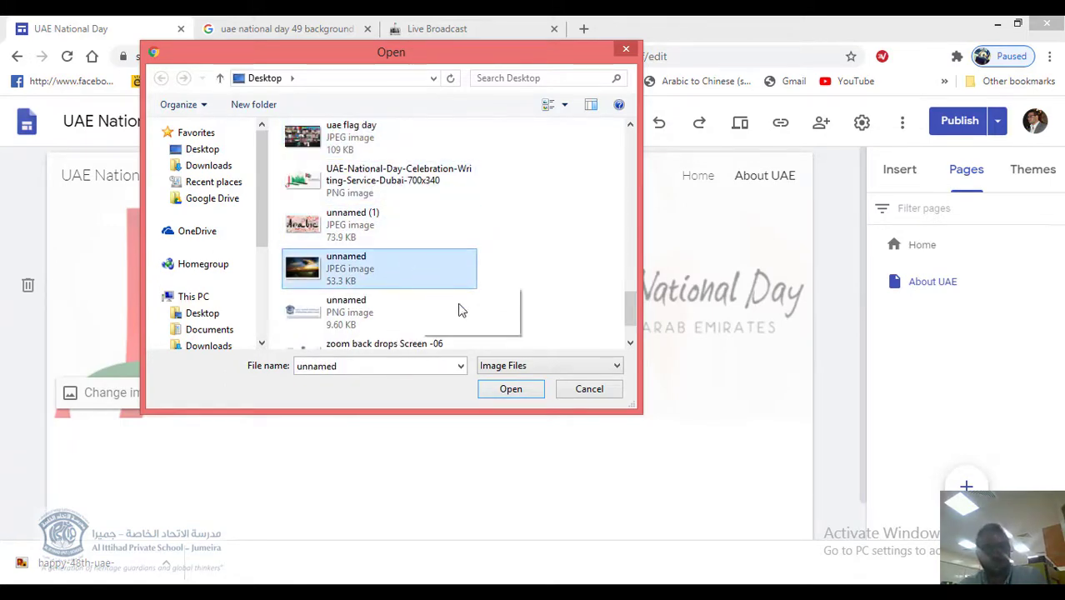
text(up)
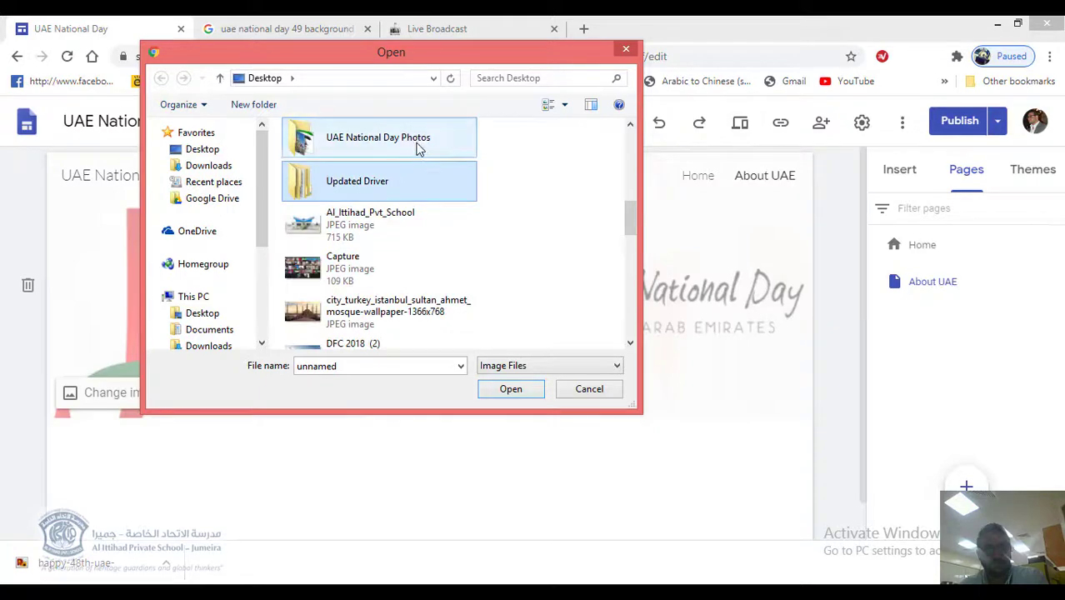
- Upload the "download" image from the UAE National Day Photos folder as the About UAE page's header image
double_click(416, 149)
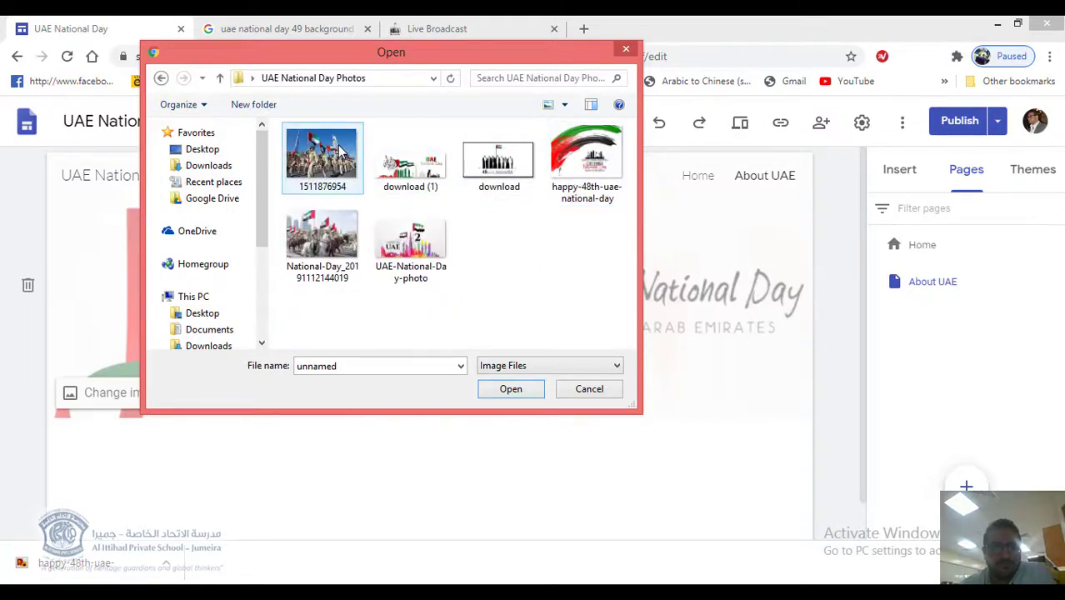
click(505, 171)
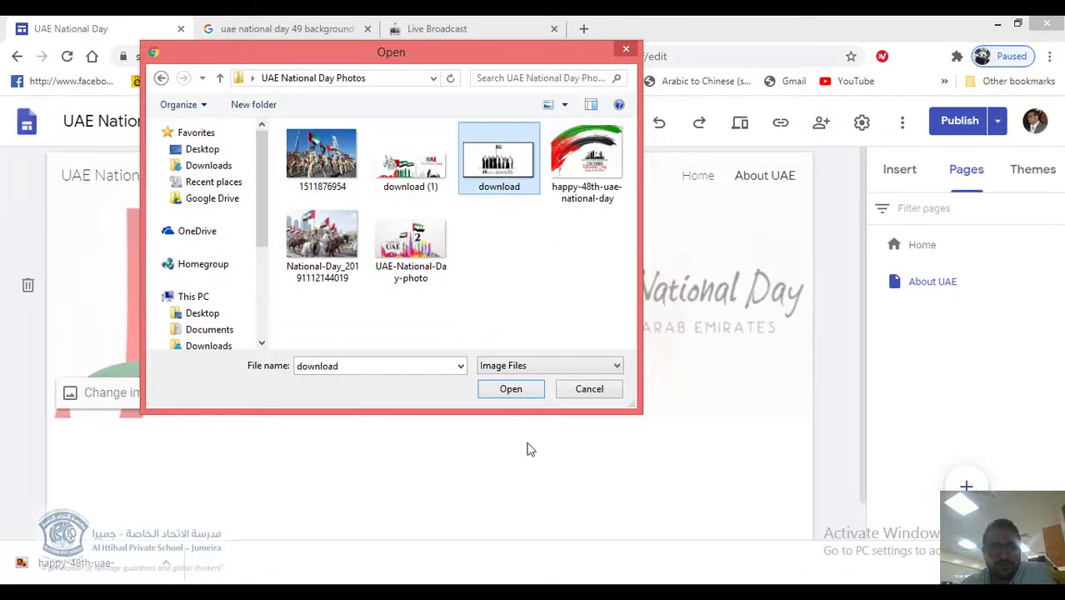
click(511, 389)
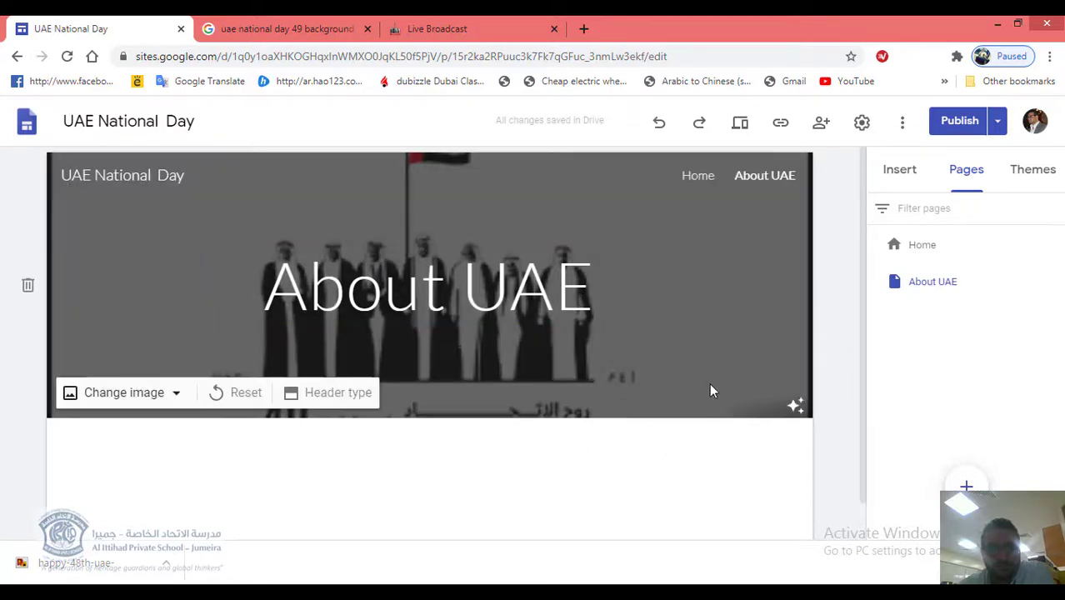
- Change the About UAE page's header type to Large banner and check the whole header image
click(338, 394)
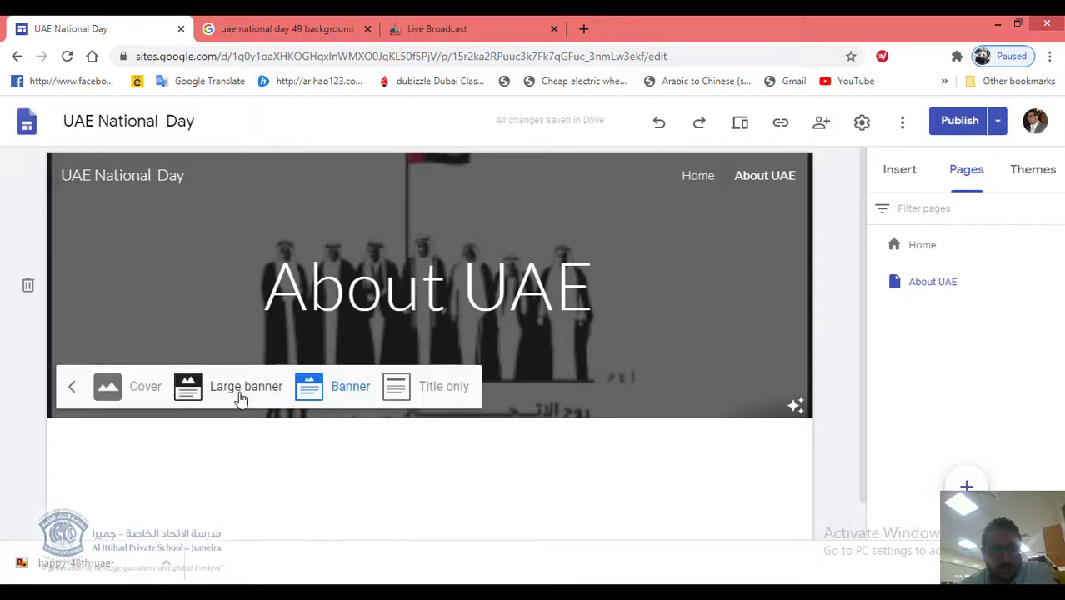
click(240, 388)
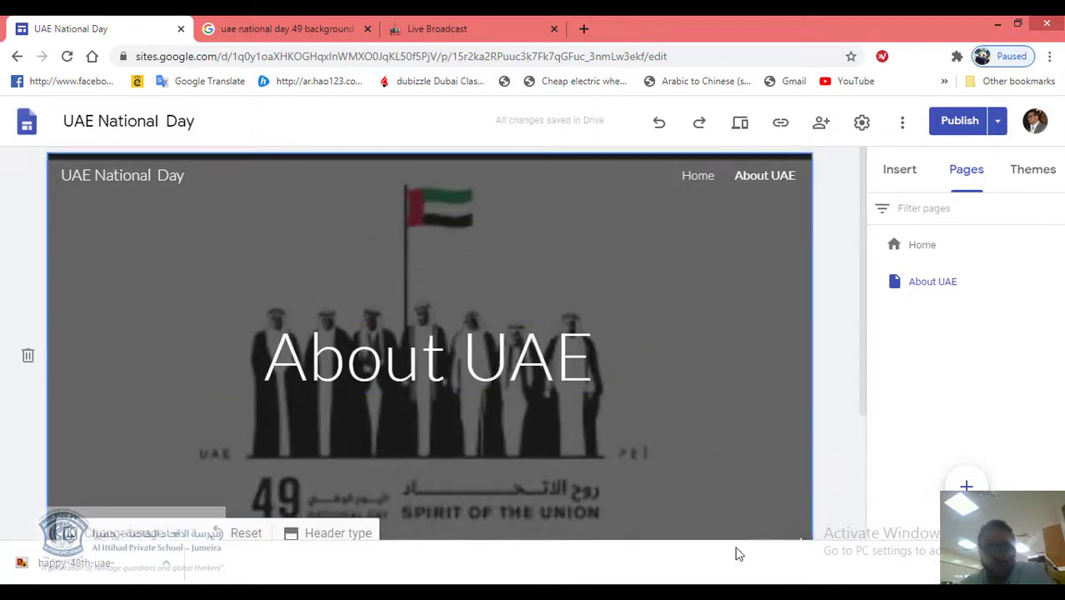
scroll(829, 463, down, 2)
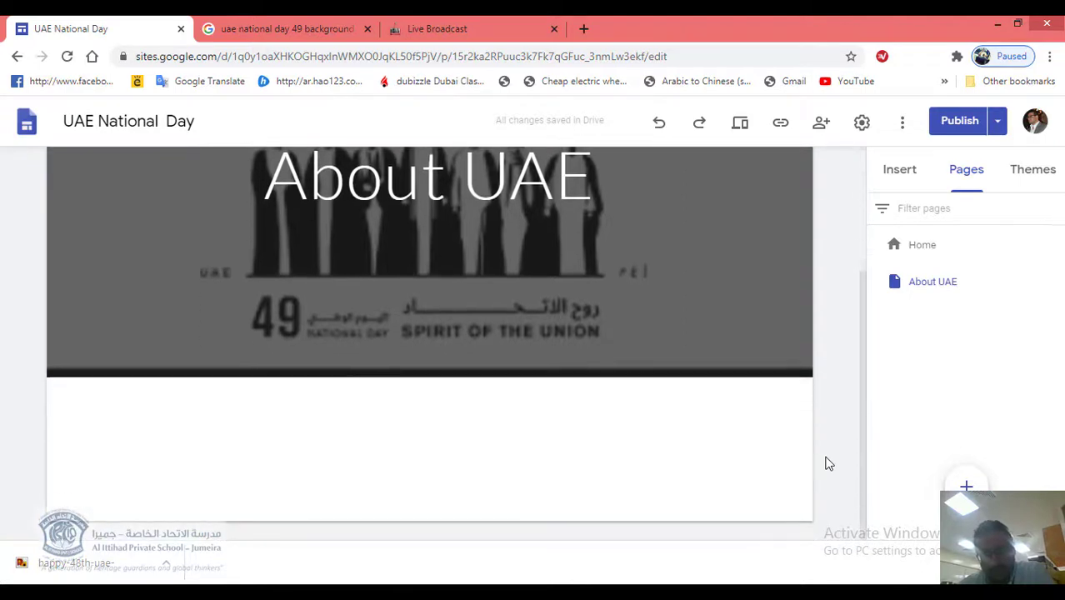
scroll(829, 464, up, 2)
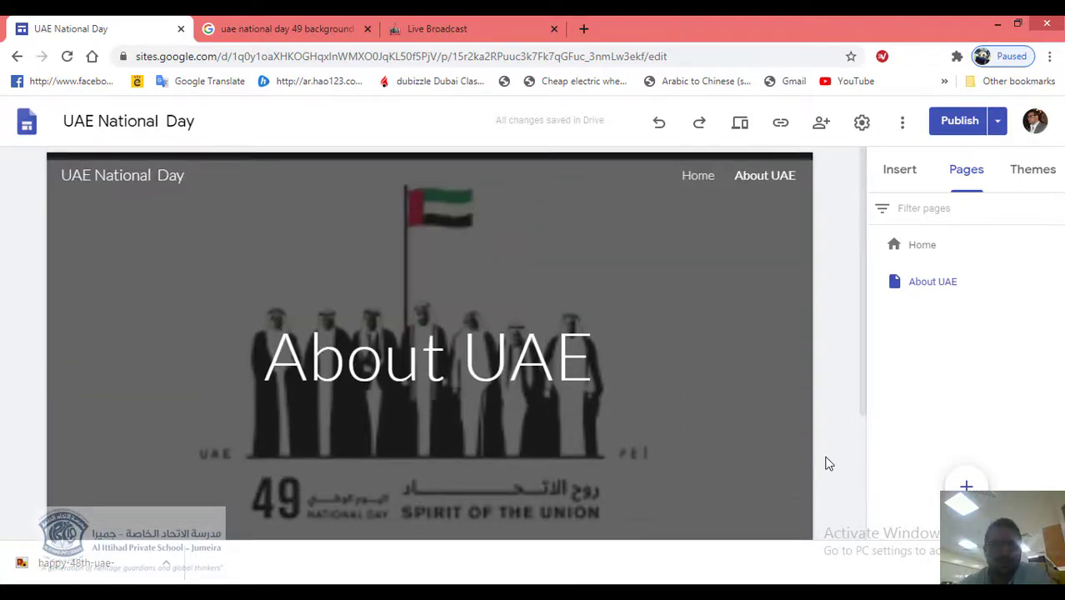
- Replace the About UAE page's header image with the UAE-National-Day-photo file from the UAE National Day Photos folder and check the whole banner
scroll(825, 463, down, 2)
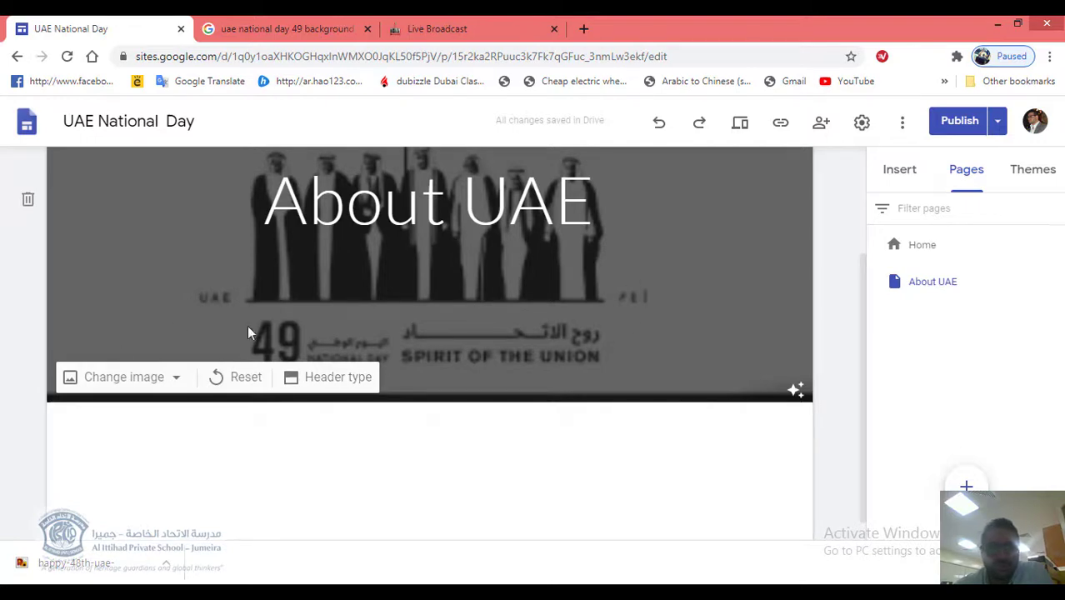
click(121, 377)
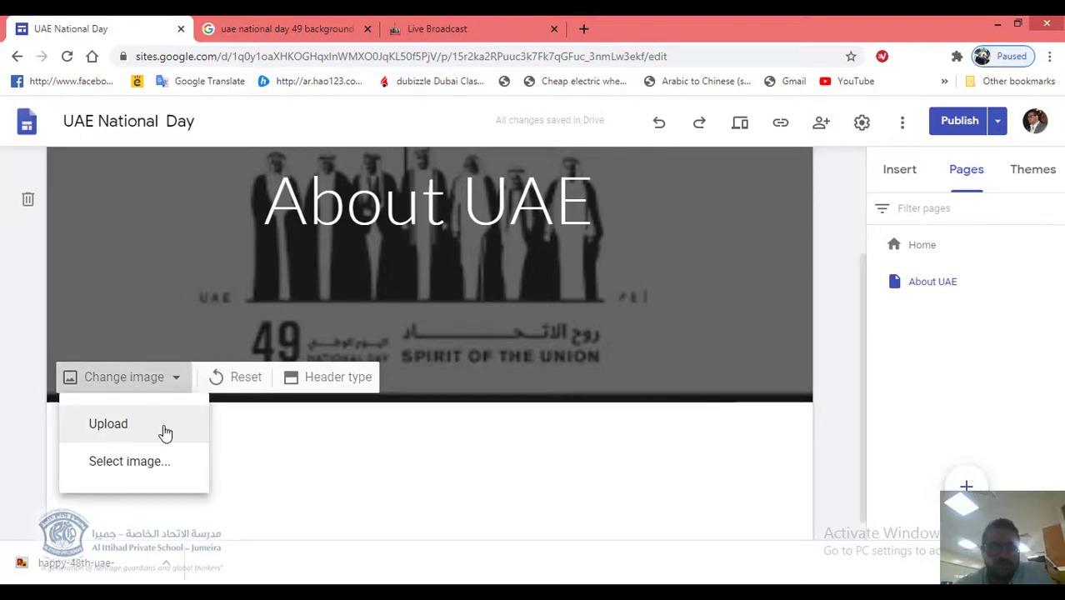
click(109, 424)
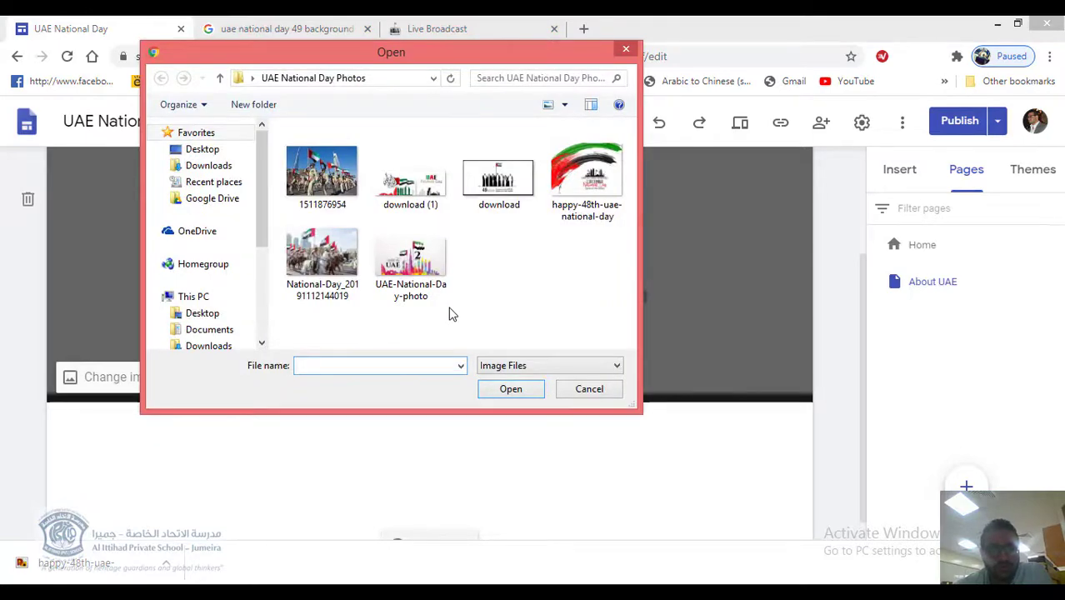
click(441, 296)
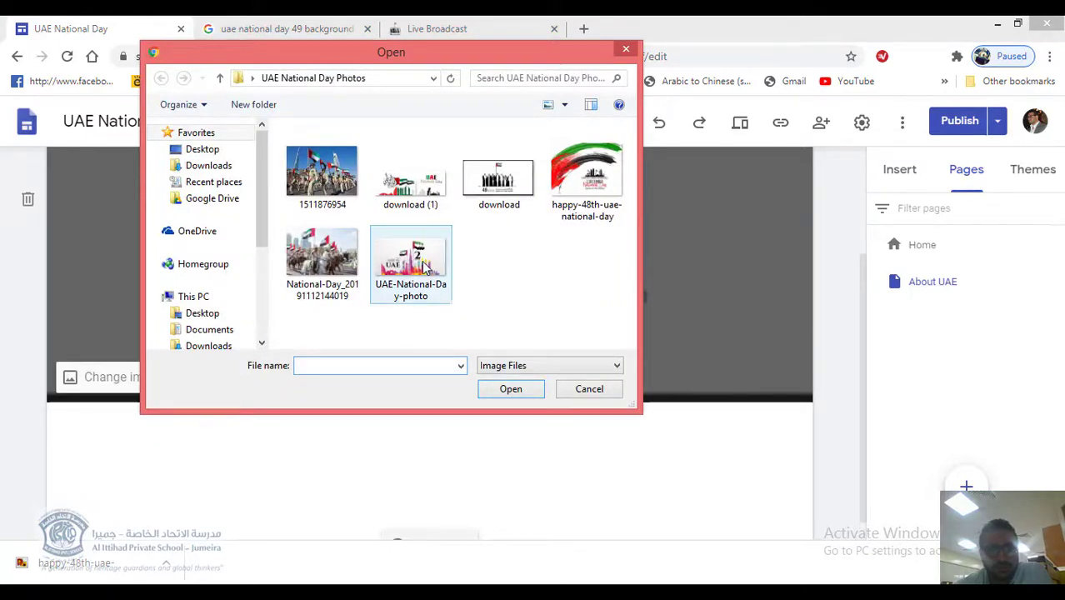
click(509, 389)
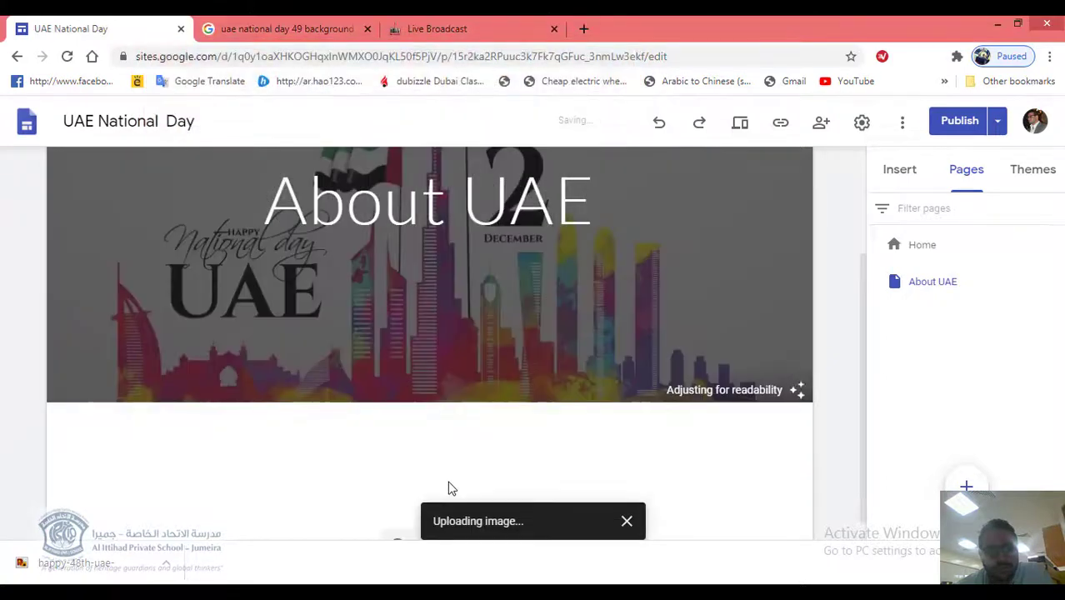
scroll(405, 460, down, 2)
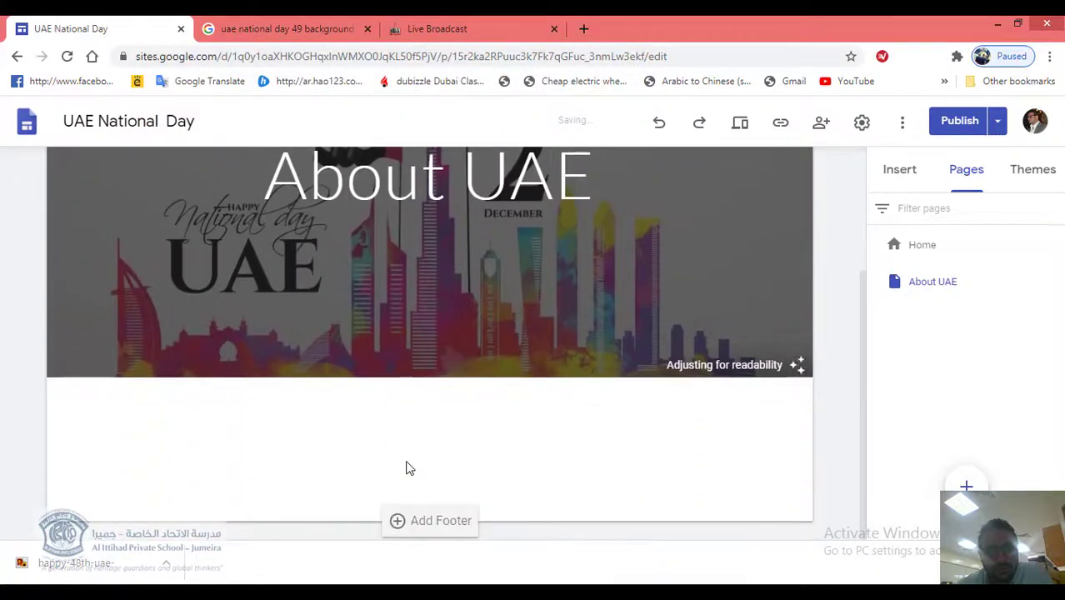
scroll(581, 436, up, 2)
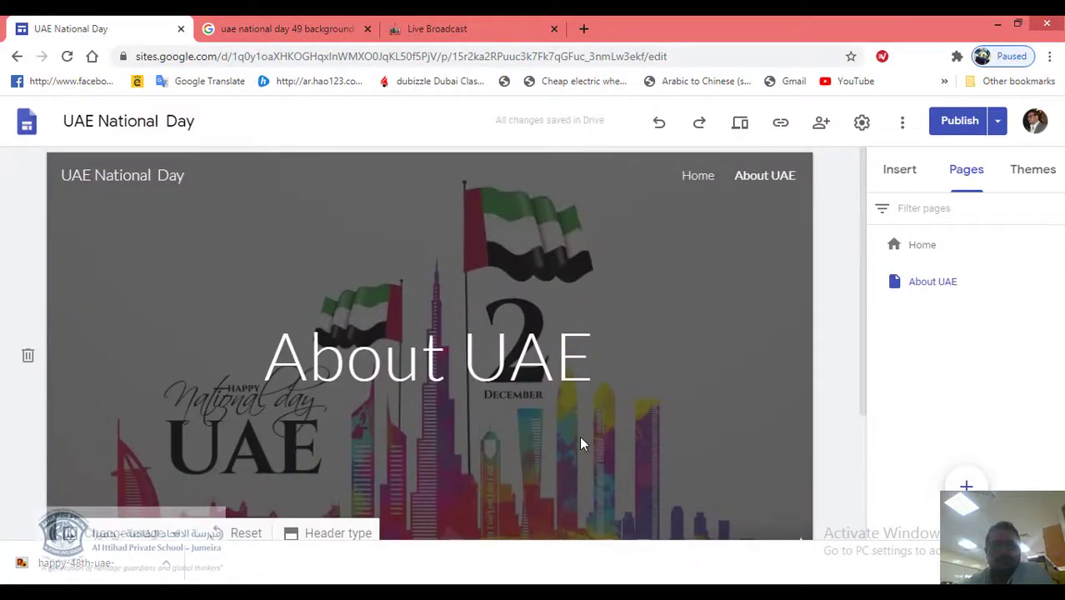
scroll(554, 459, down, 2)
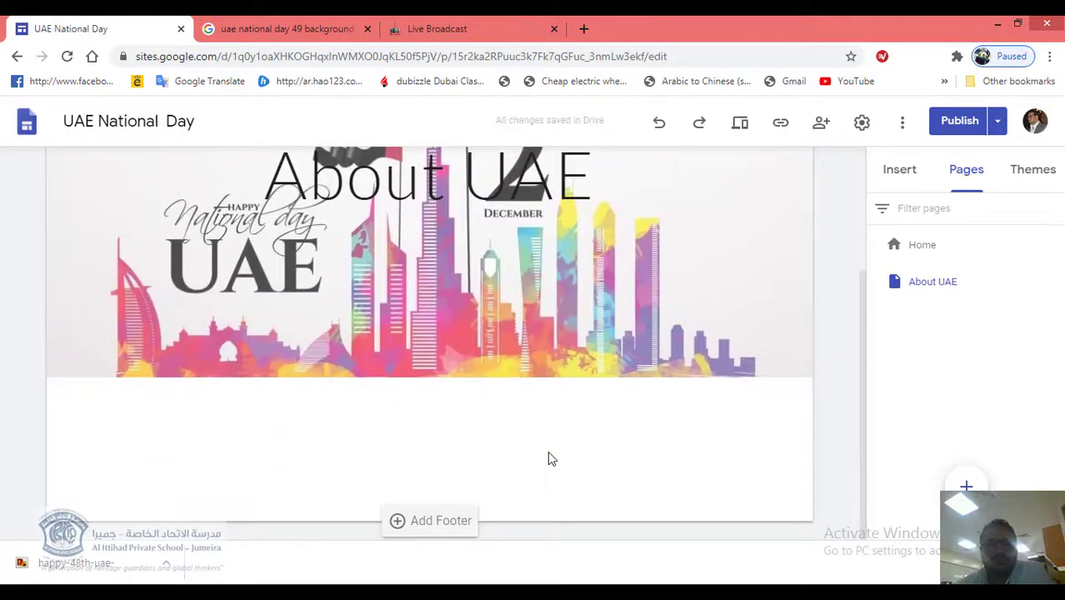
scroll(550, 454, up, 2)
scroll(550, 459, down, 2)
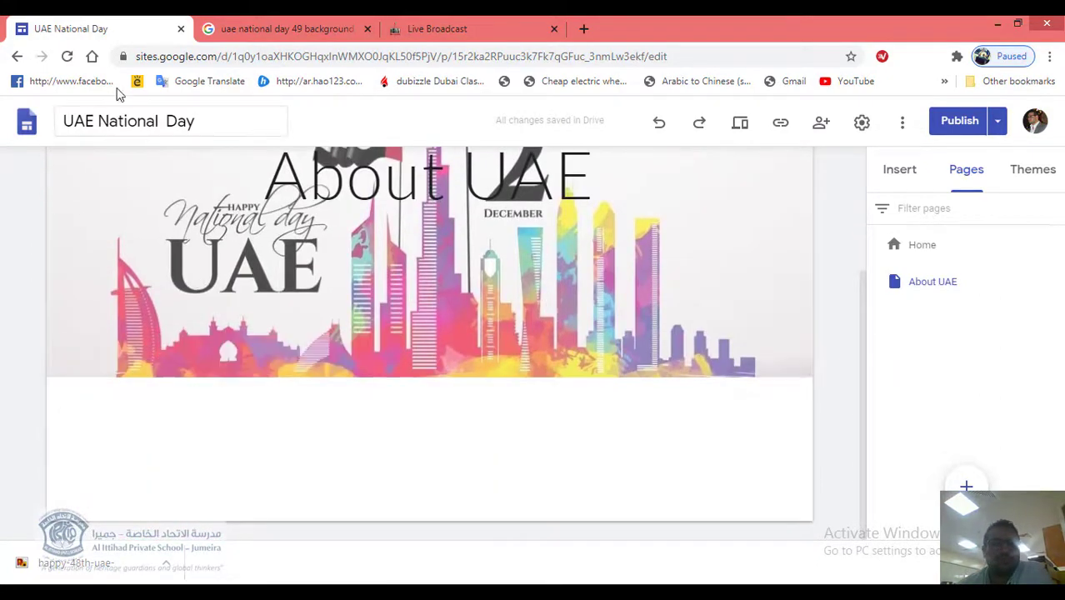
- Look through the official UAE National Day website's Celebration, Home, Brand Guidelines and Contact Us pages for content about the UAE
click(457, 30)
scroll(422, 309, up, 4)
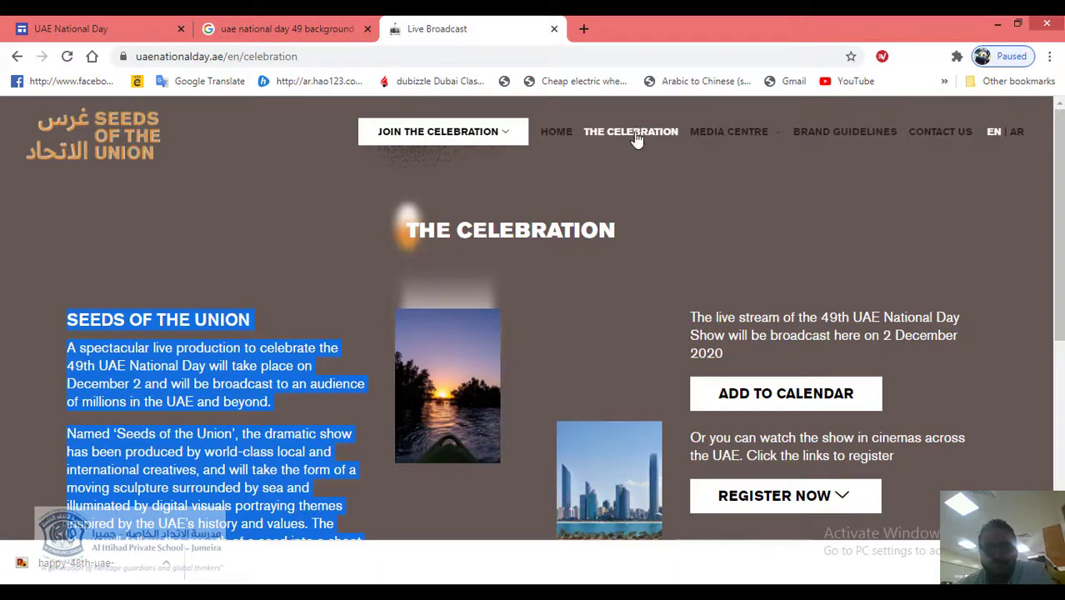
mouse_move(741, 140)
click(563, 131)
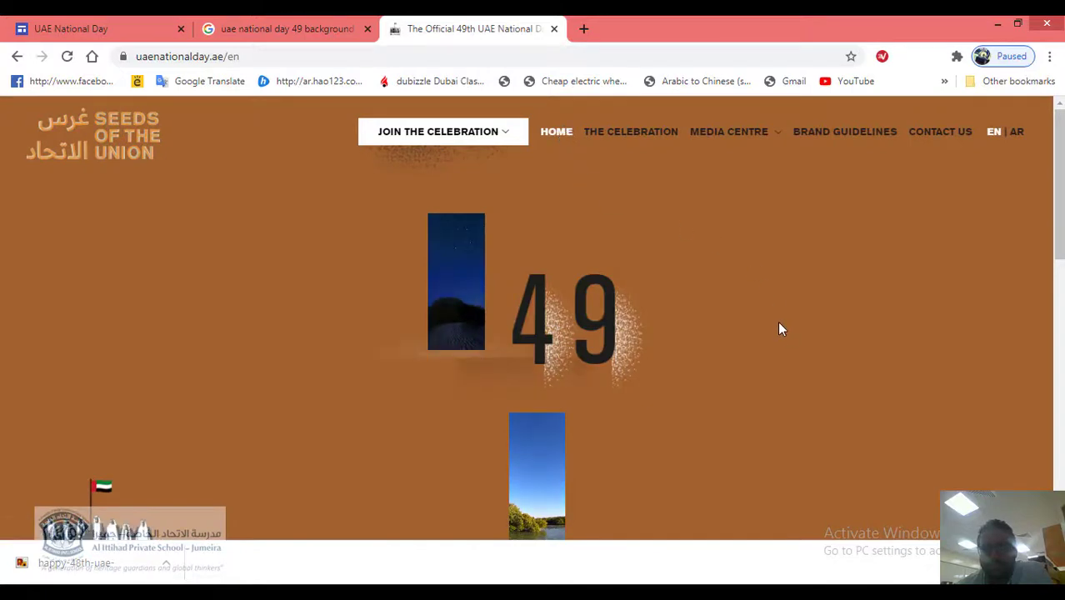
scroll(779, 325, down, 2)
scroll(774, 342, down, 2)
scroll(773, 349, up, 4)
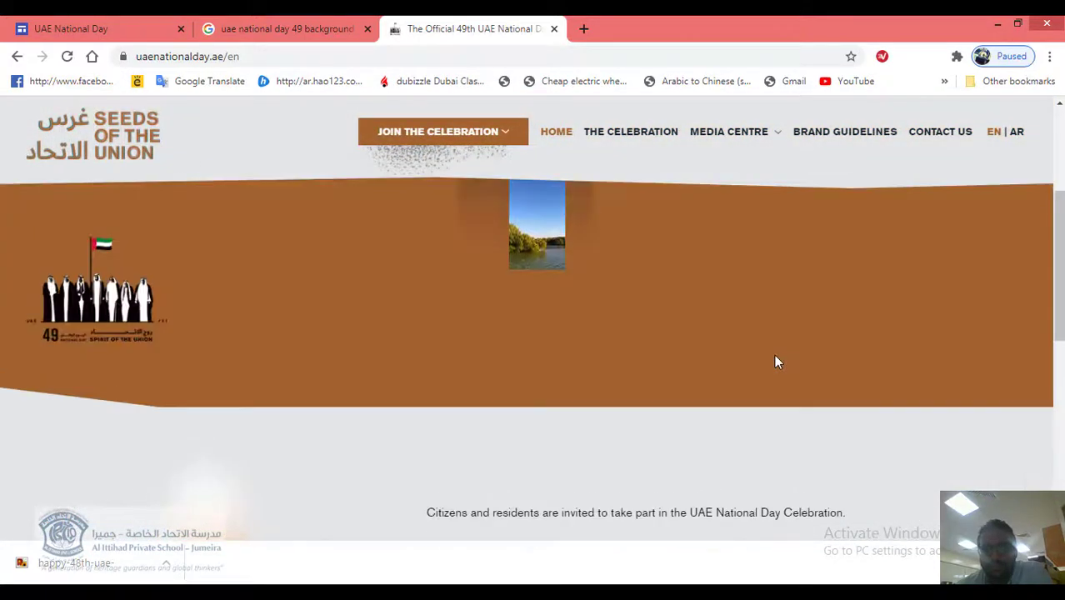
mouse_move(738, 136)
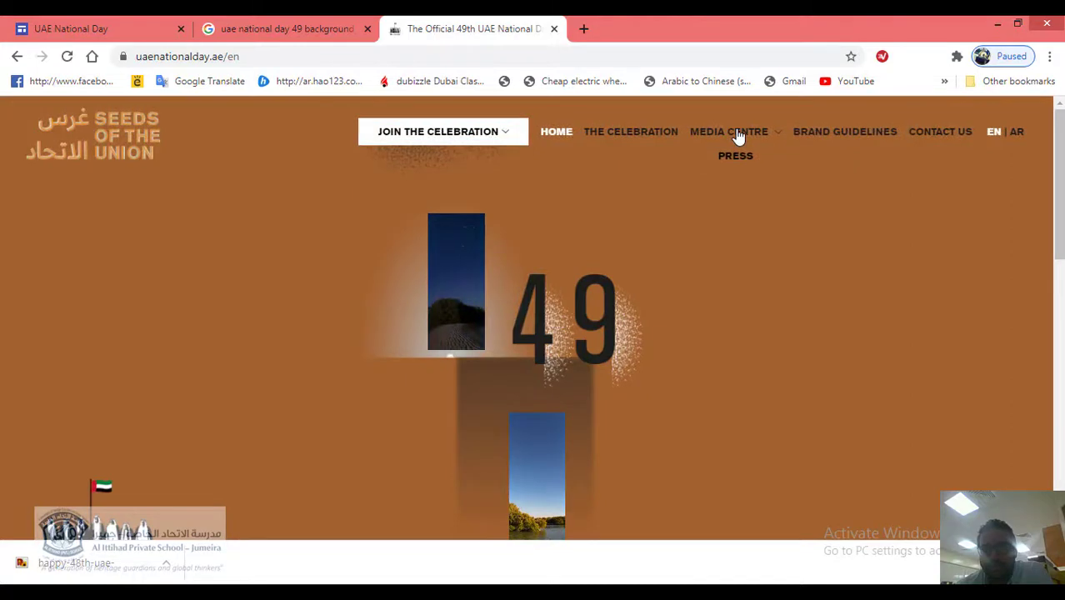
click(840, 134)
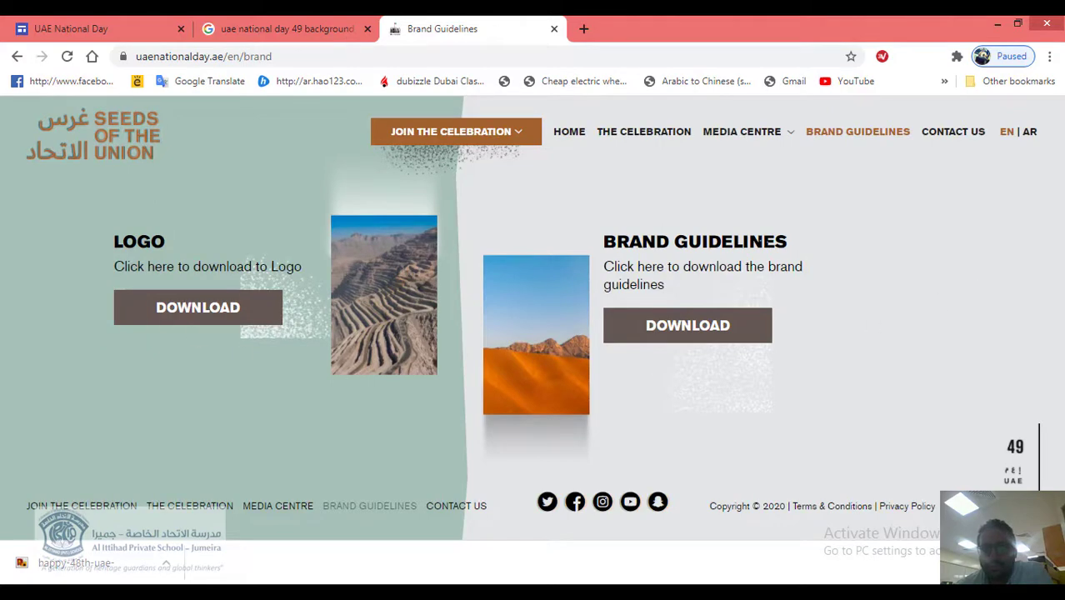
click(939, 132)
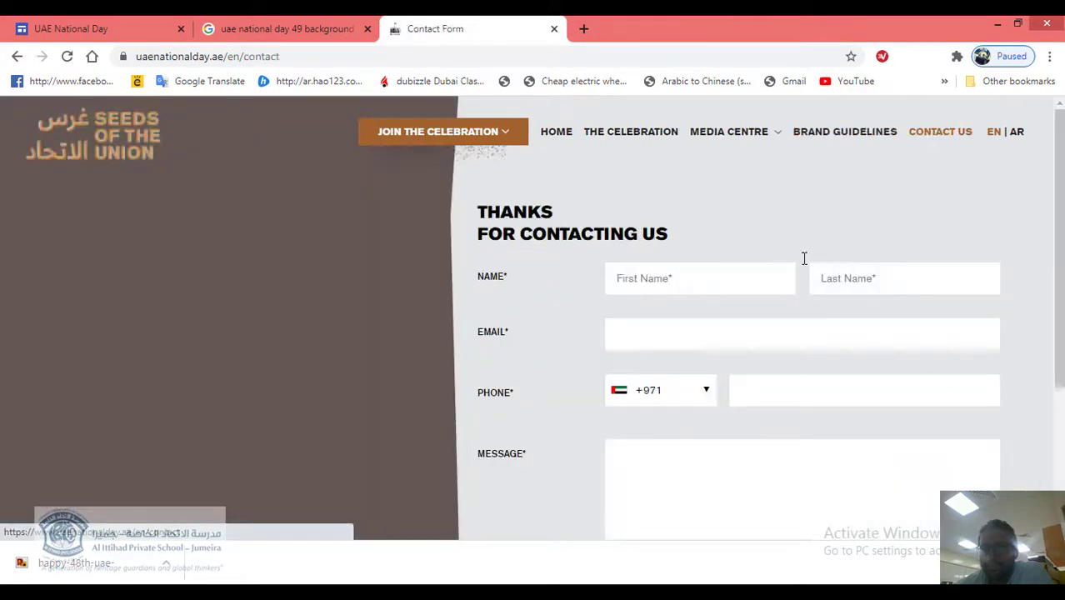
click(558, 134)
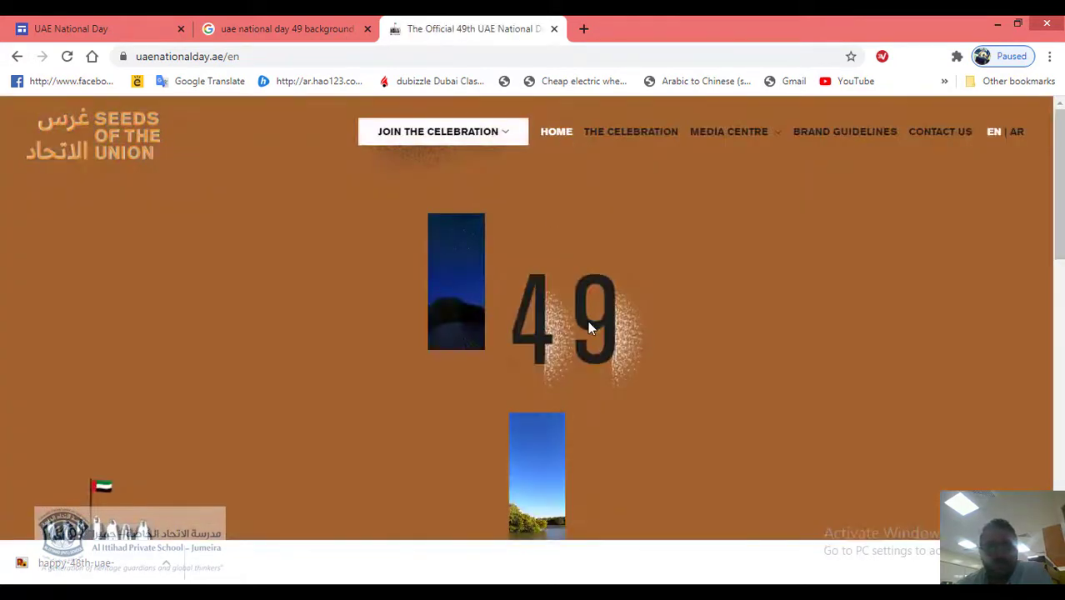
- Search the web for "uae national day" and open the Time Out Dubai article on where to celebrate in Dubai
click(376, 56)
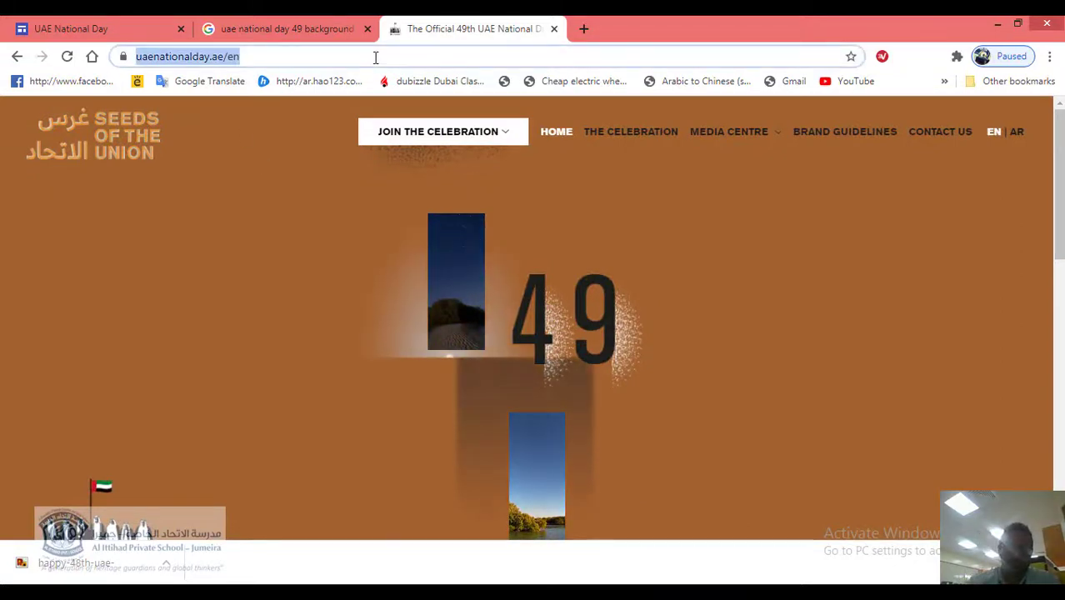
text(UAE)
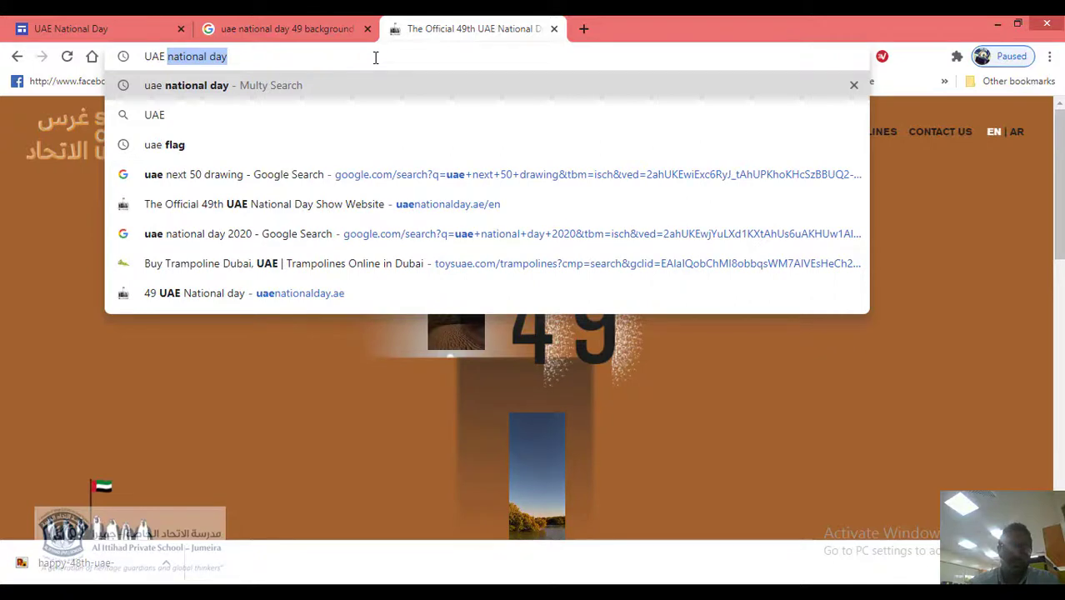
key(Return)
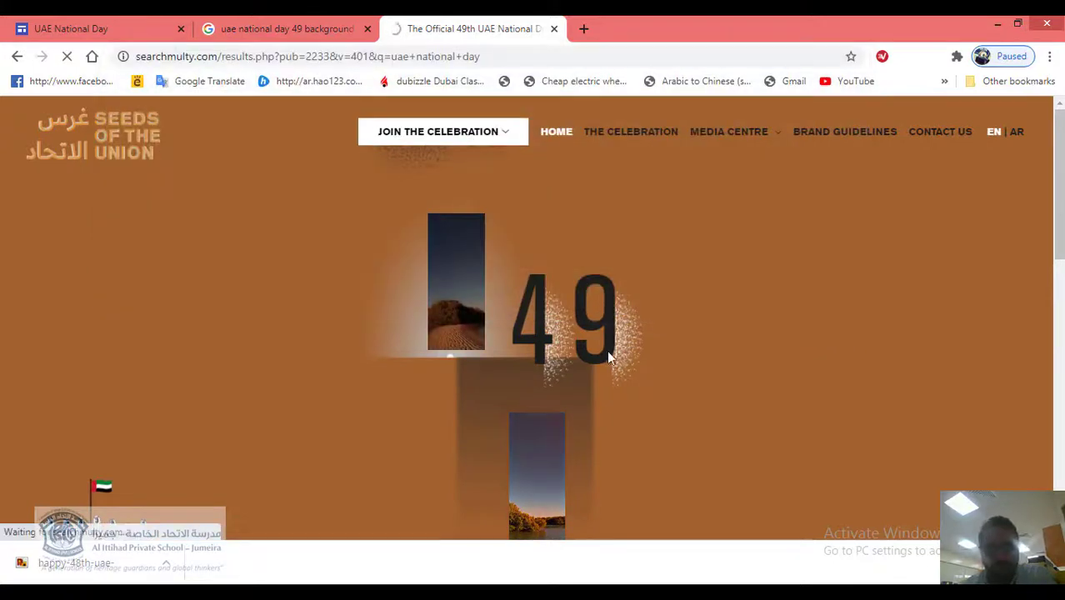
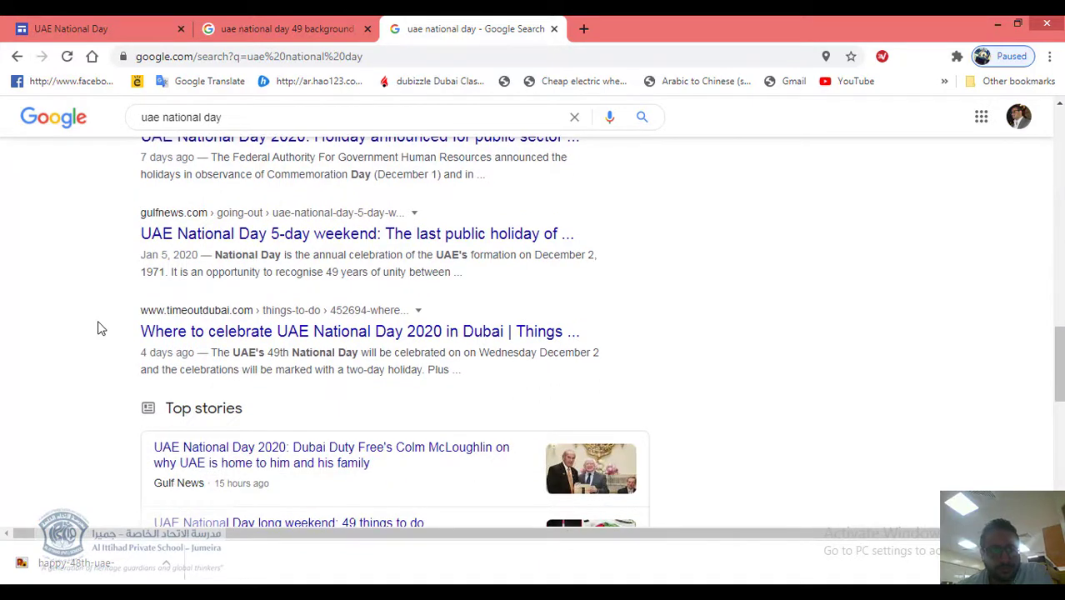
scroll(98, 327, down, 1)
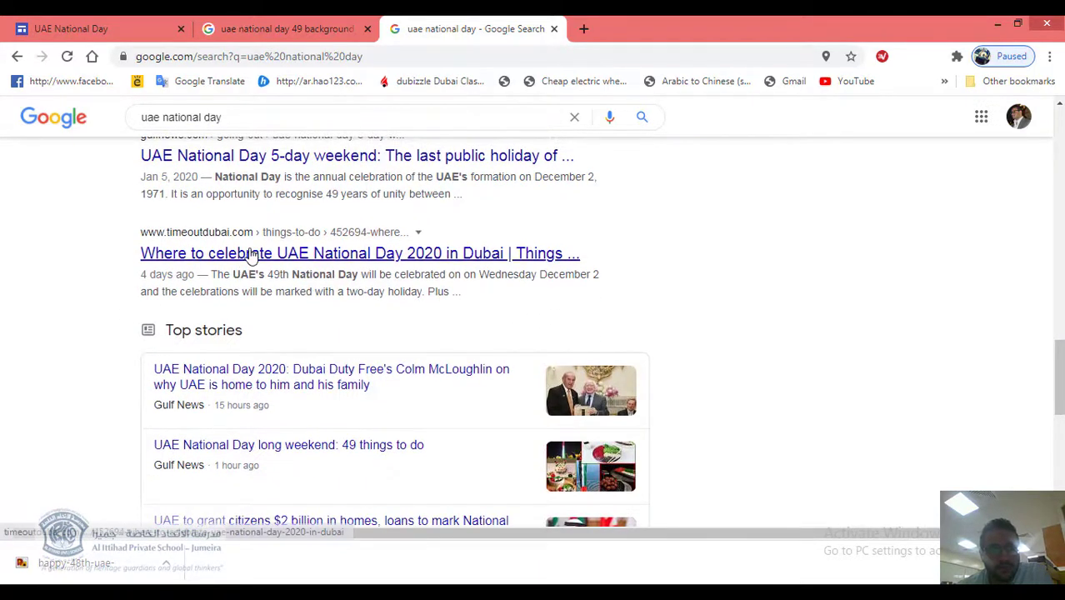
click(250, 252)
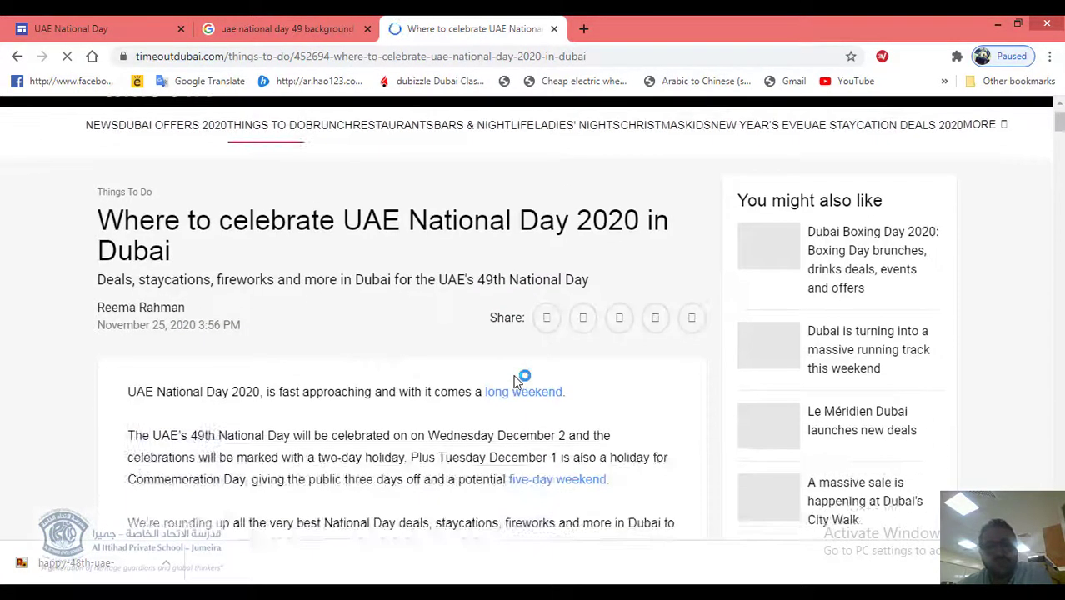
- Skim the Time Out Dubai article for text suitable for the About UAE page
scroll(515, 379, down, 3)
scroll(516, 379, down, 3)
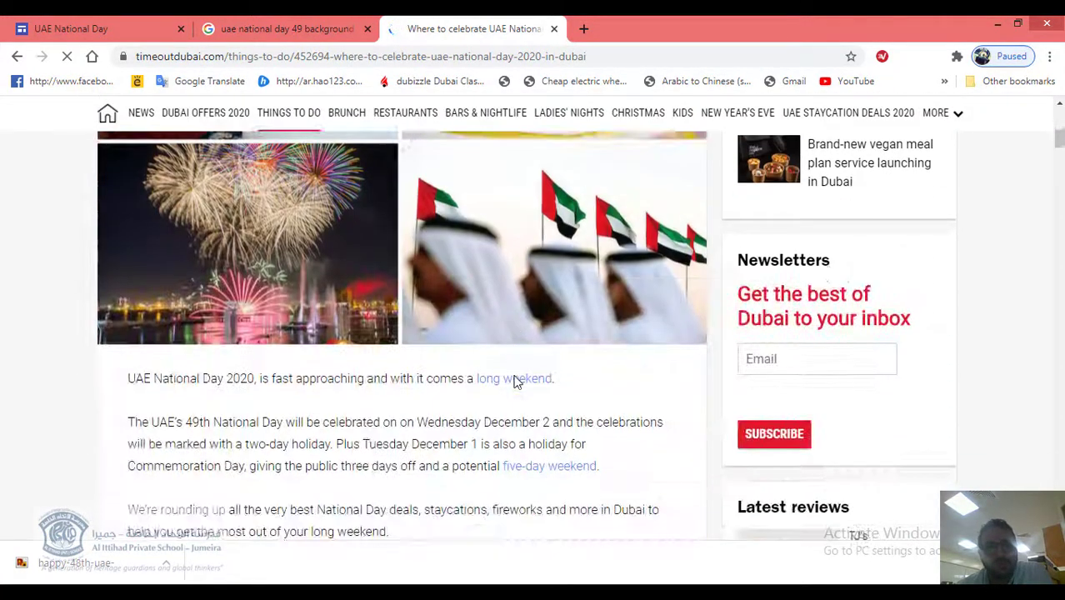
scroll(508, 381, down, 6)
scroll(506, 380, up, 9)
scroll(500, 385, down, 10)
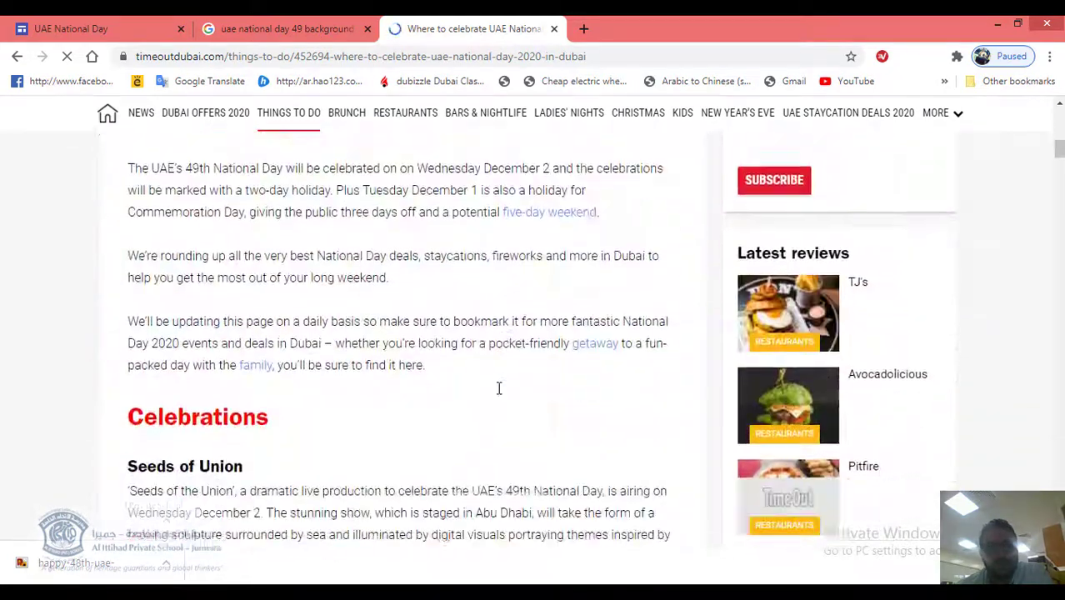
scroll(498, 387, down, 5)
scroll(373, 333, up, 12)
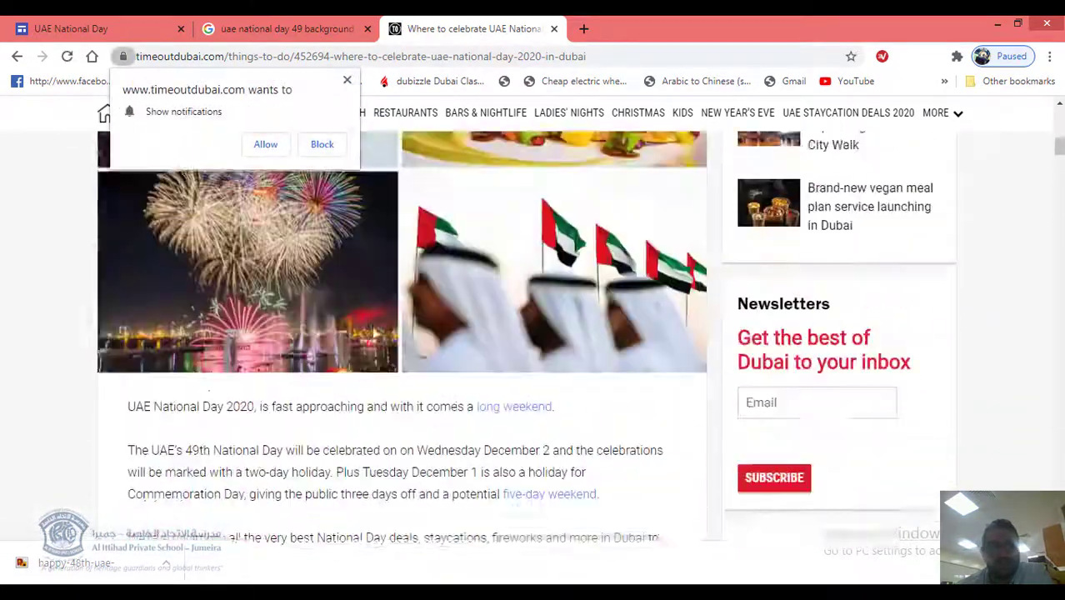
- Dismiss the site's notification request, return to the "uae national day" search results and scan the remaining entries
click(346, 80)
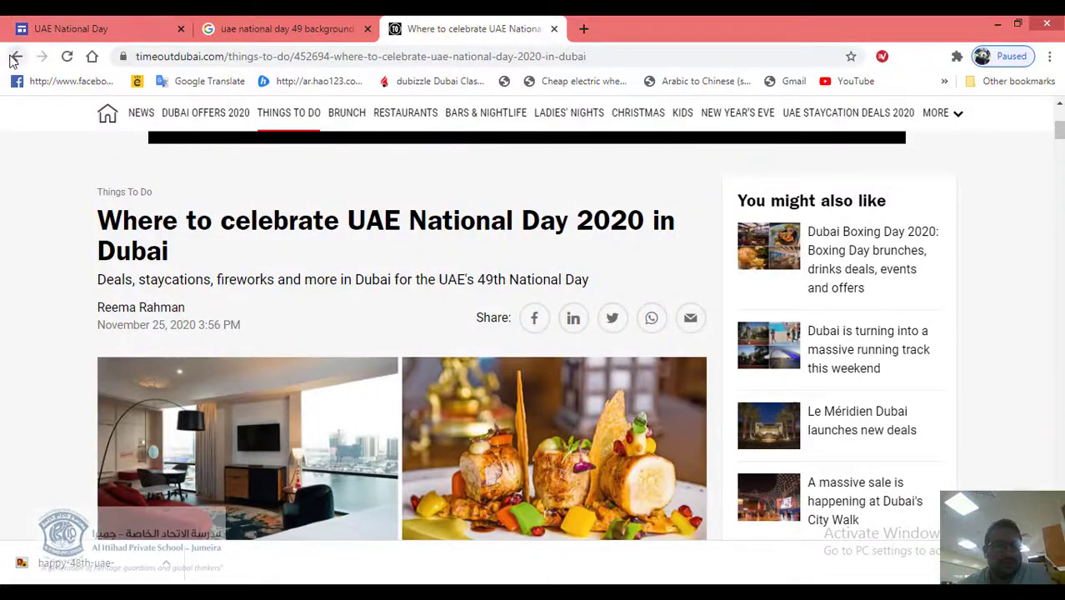
click(17, 56)
scroll(530, 354, down, 12)
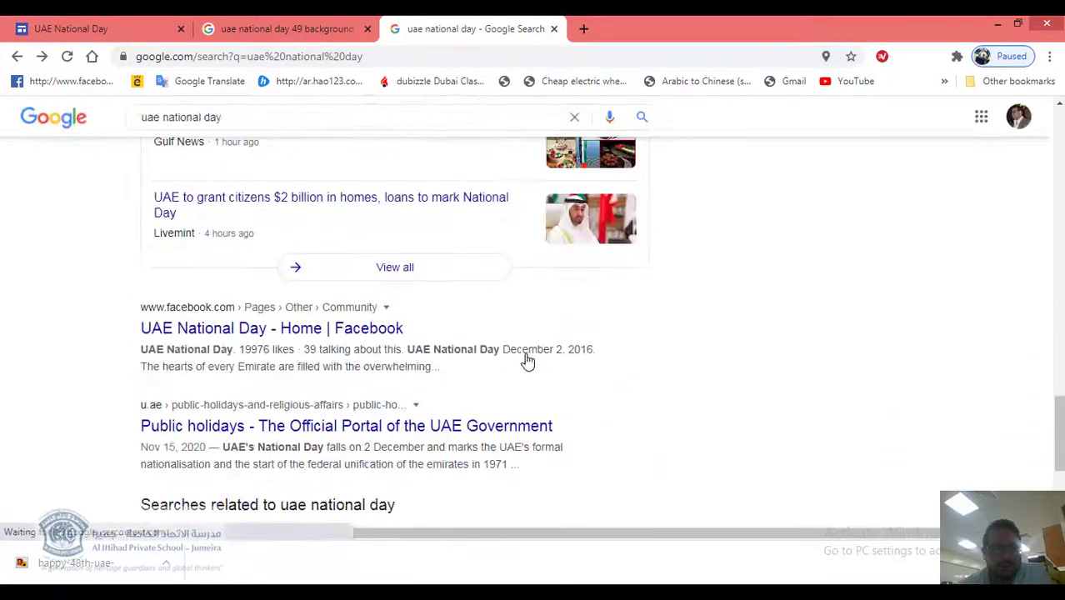
scroll(624, 332, down, 3)
scroll(618, 335, up, 15)
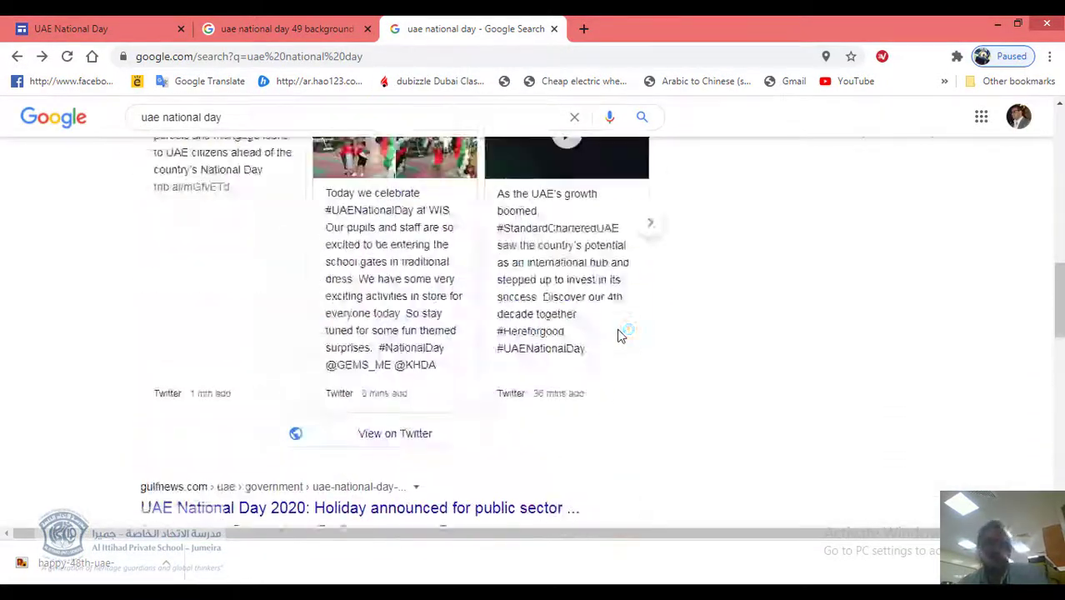
scroll(618, 340, up, 2)
- Search Google for "UAE" and open the United Arab Emirates article on Wikipedia
triple_click(171, 128)
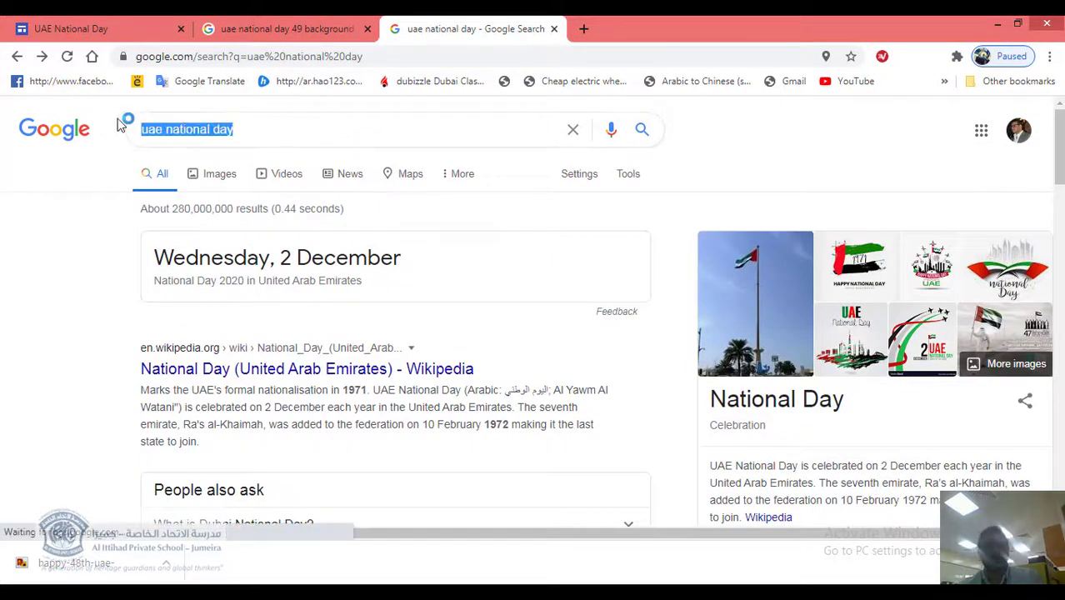
text(UAE)
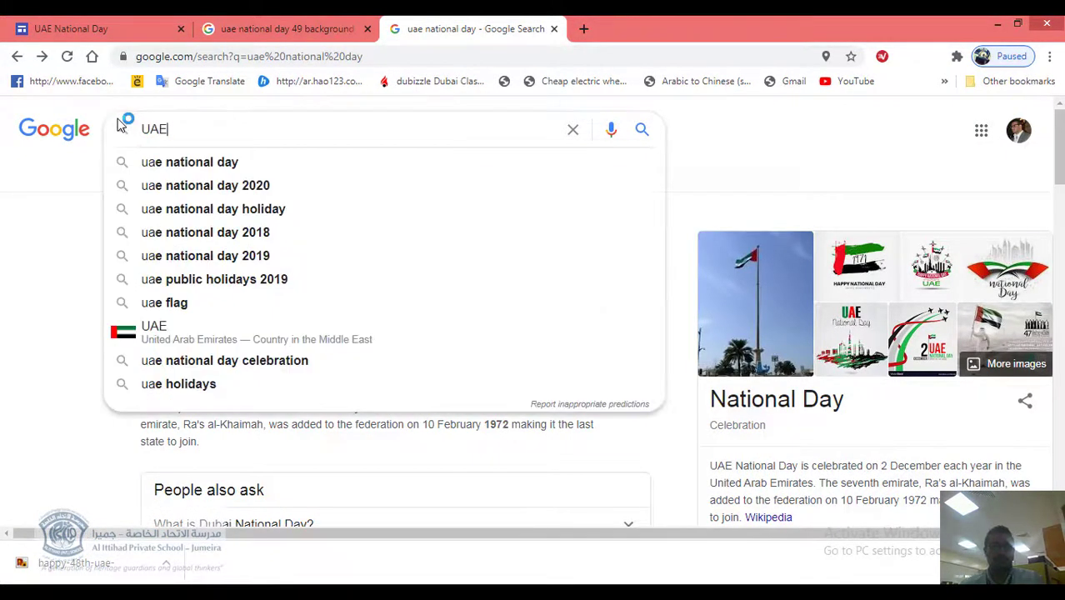
key(Return)
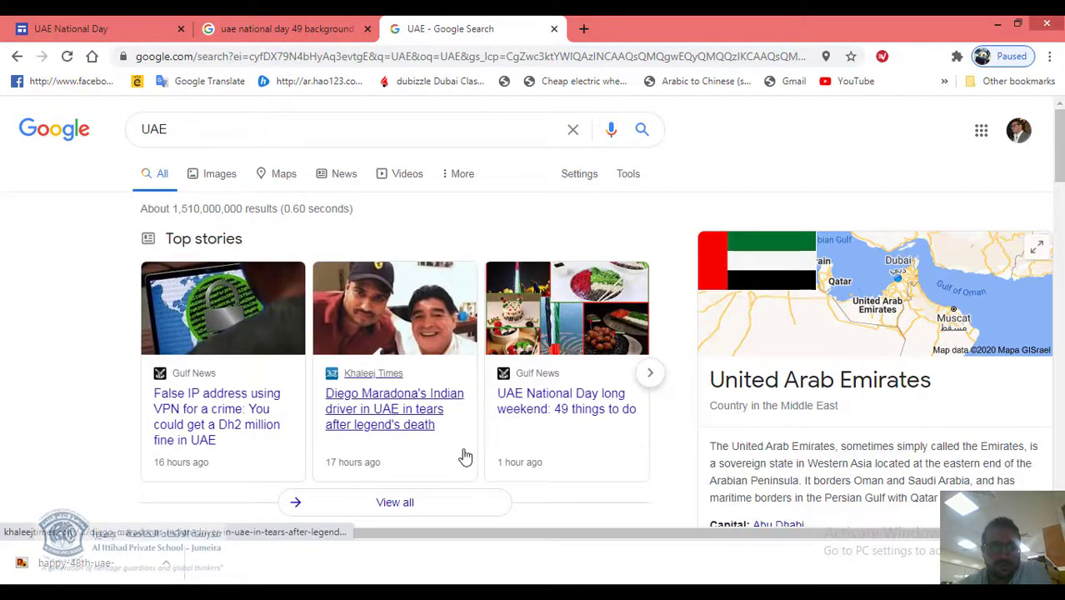
scroll(463, 457, down, 5)
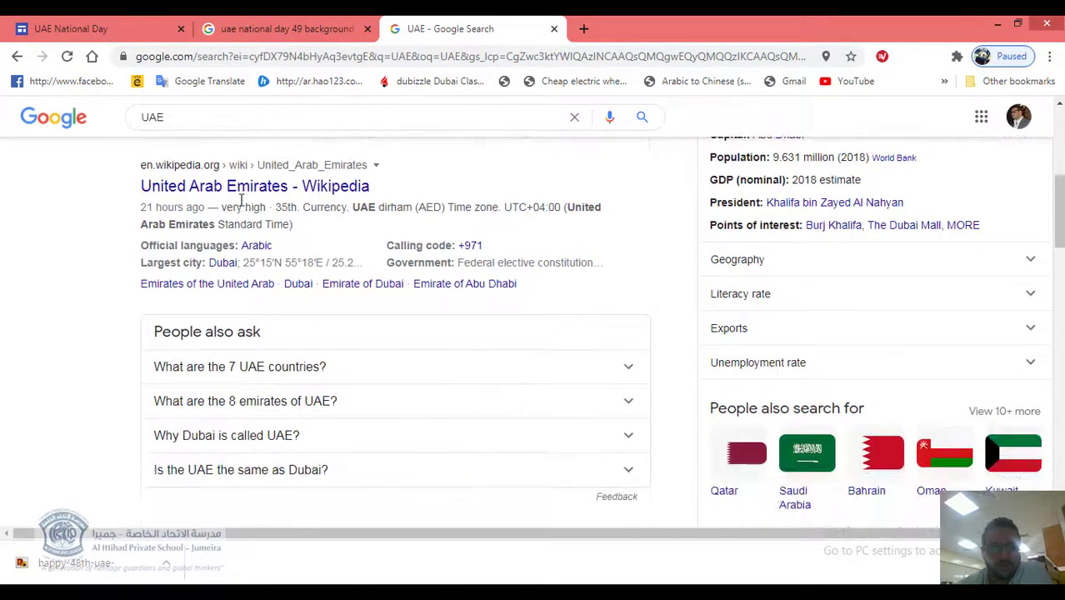
click(244, 188)
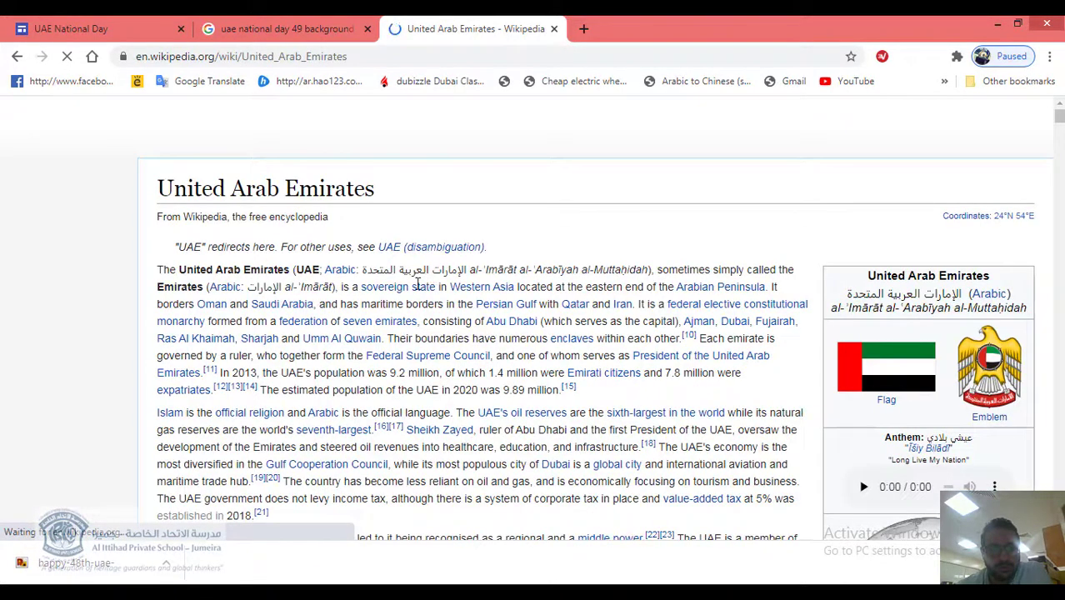
- Copy the first two introductory paragraphs of the Wikipedia article on the United Arab Emirates
scroll(419, 286, down, 1)
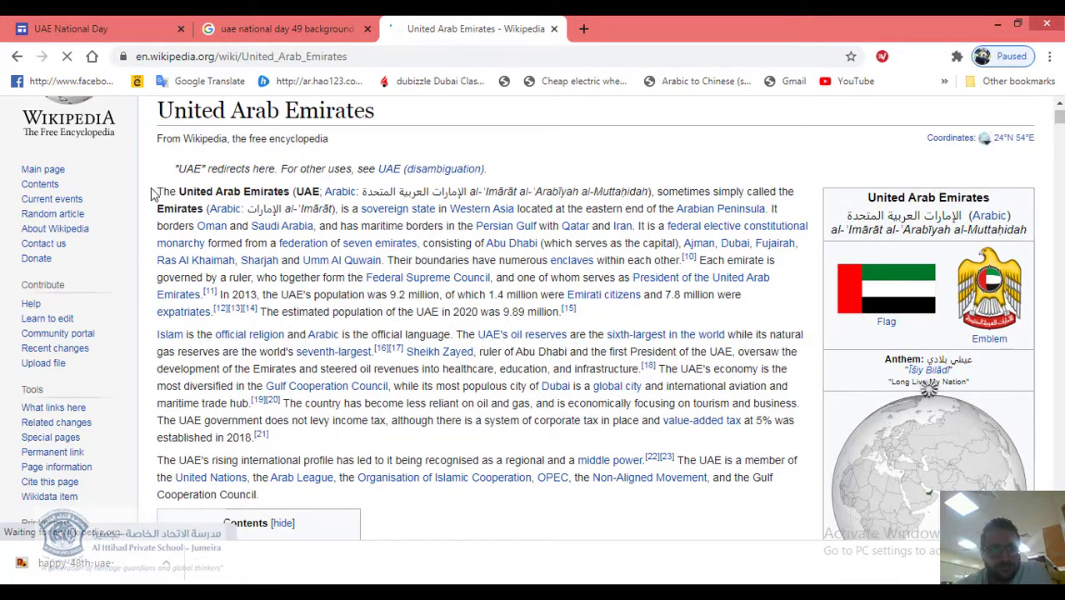
drag(153, 193, 641, 442)
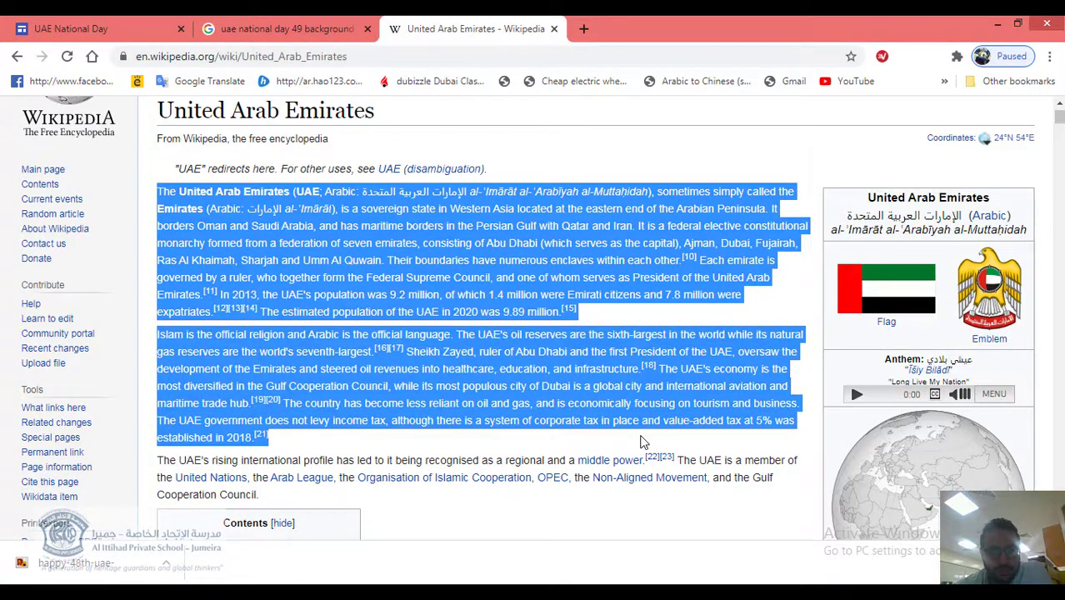
right_click(442, 384)
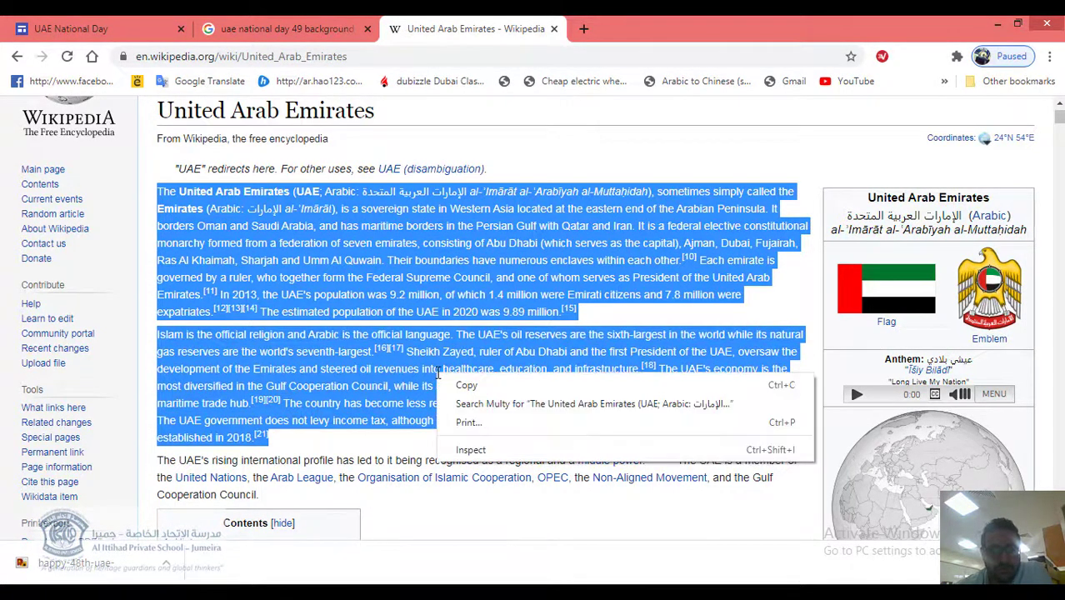
click(454, 392)
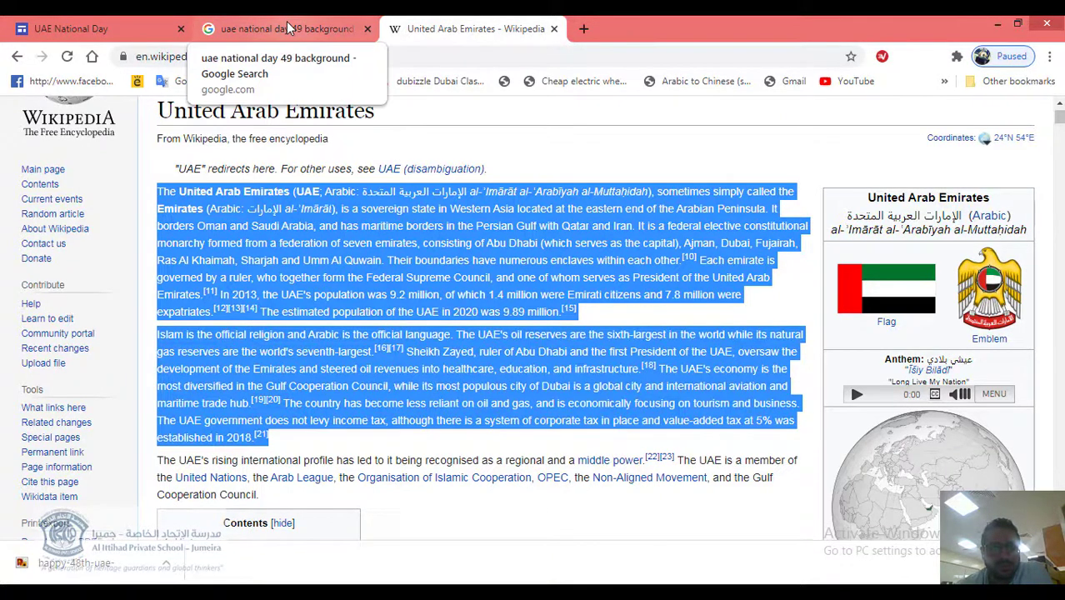
- Switch to the Google Sites editor, add a text box below the About UAE header and paste the copied Wikipedia paragraphs into it
click(125, 29)
click(897, 171)
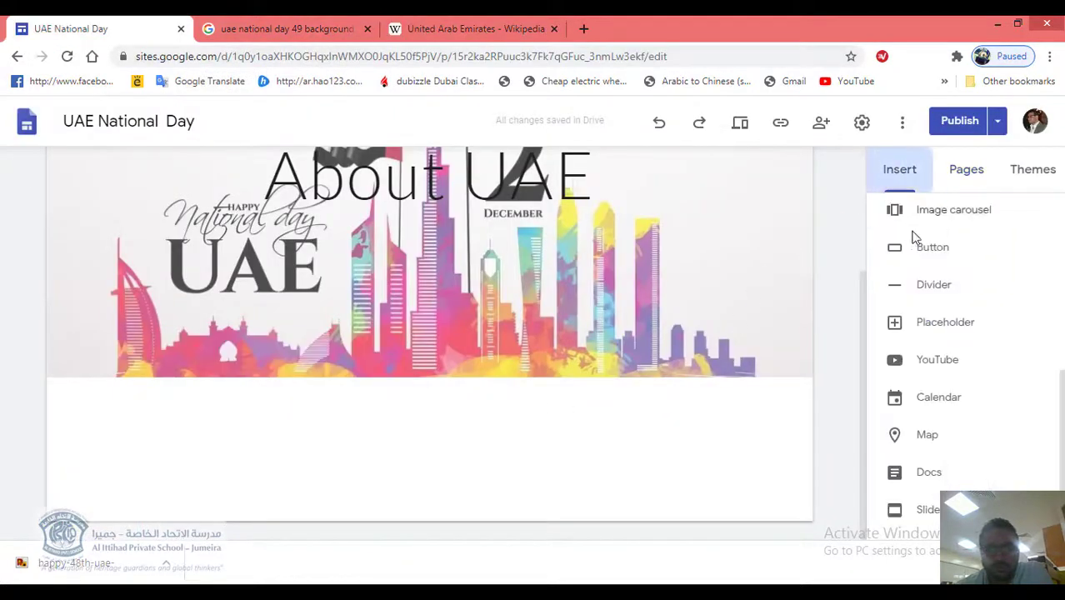
scroll(896, 257, down, 5)
scroll(896, 257, up, 2)
click(914, 231)
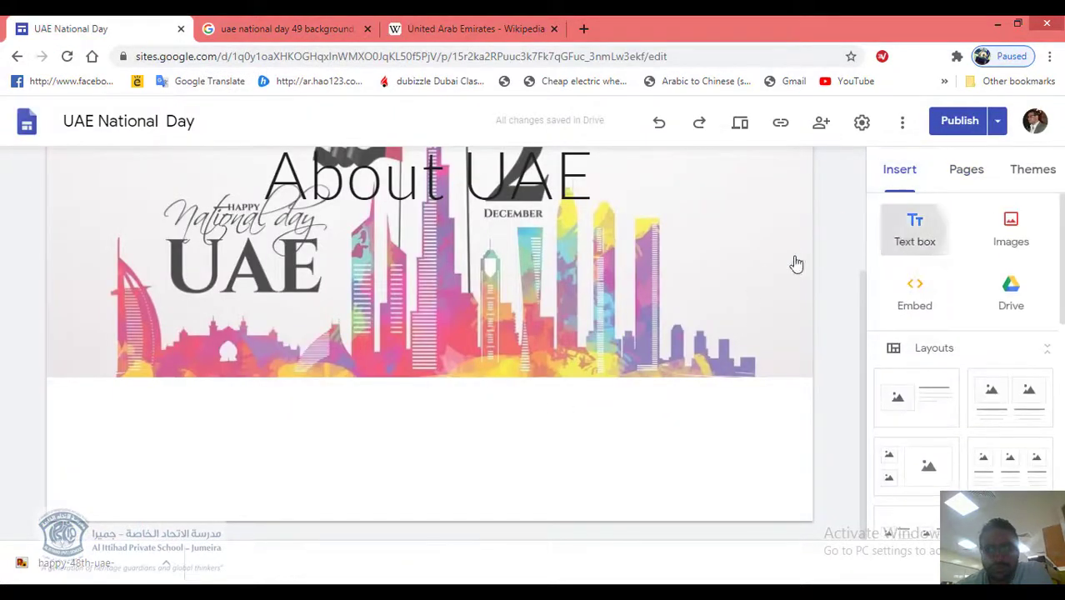
right_click(185, 345)
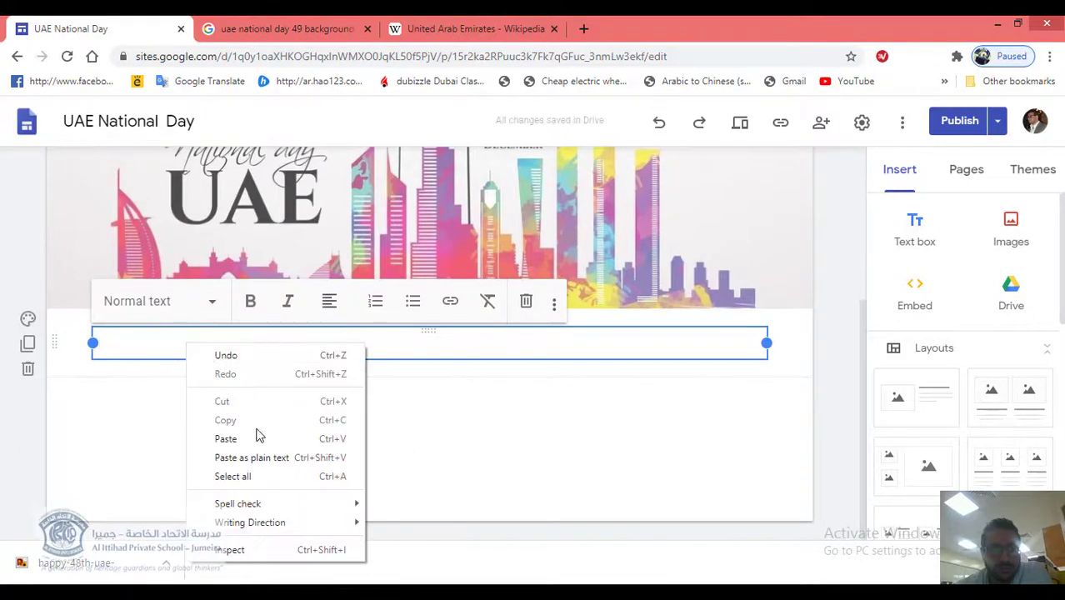
click(226, 438)
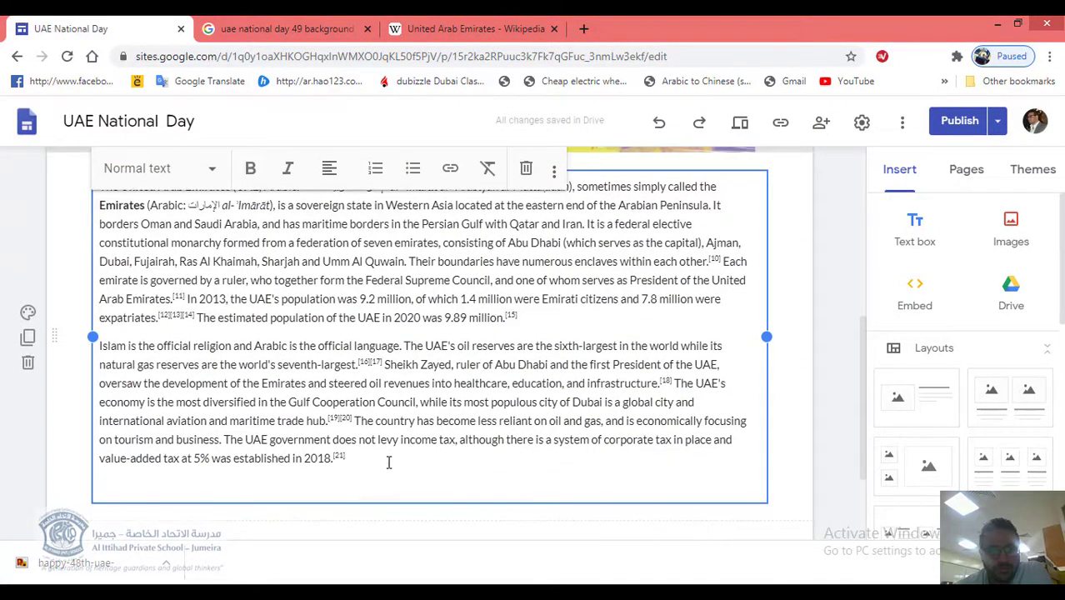
- Make both pasted paragraphs in the About UAE text box bold
drag(381, 461, 61, 187)
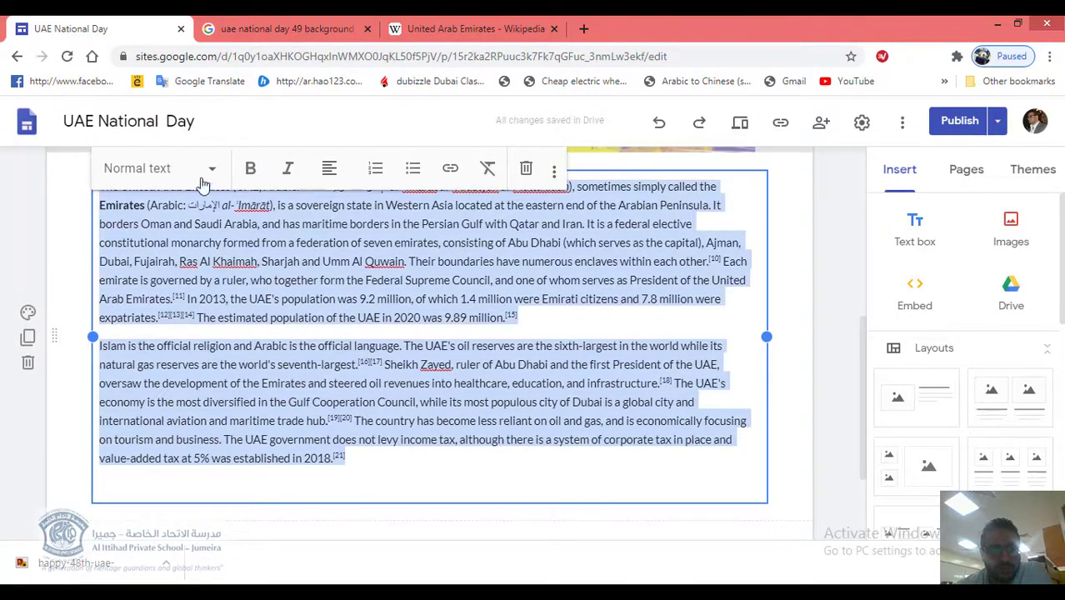
click(251, 169)
click(461, 451)
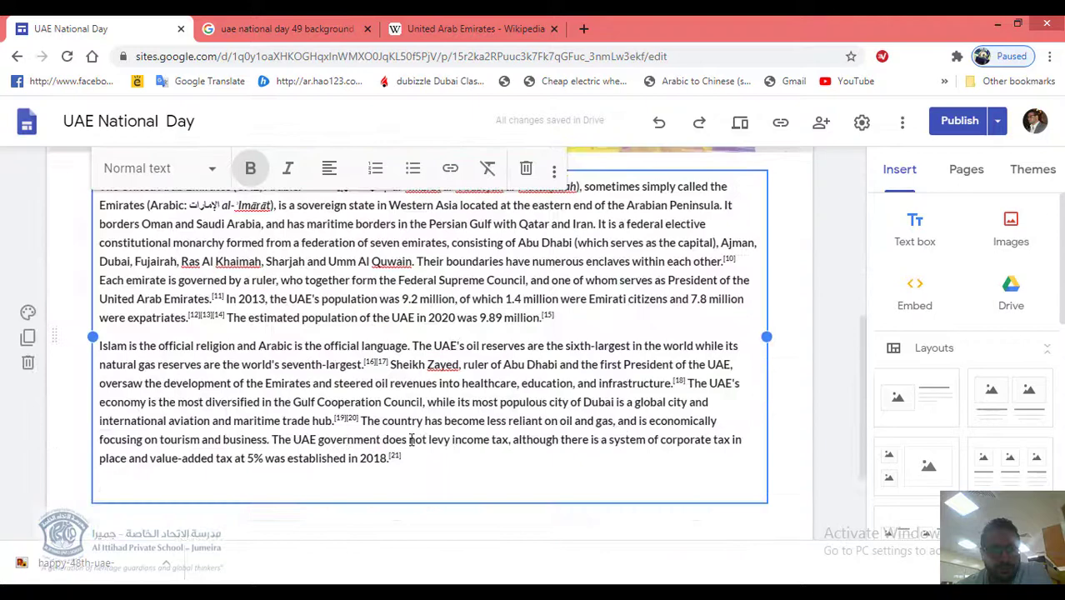
drag(402, 463, 72, 190)
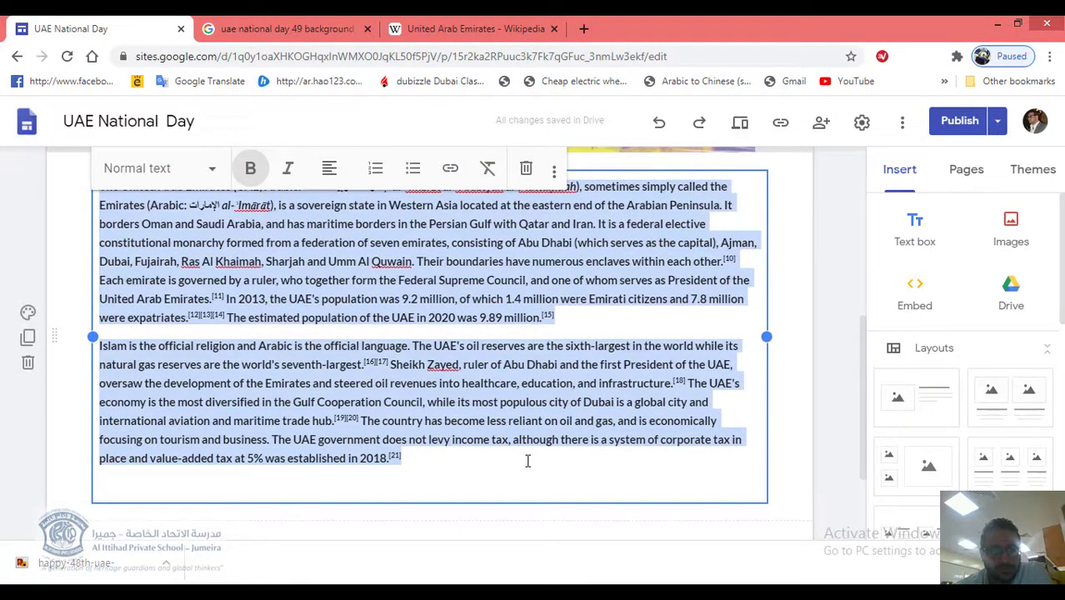
click(450, 171)
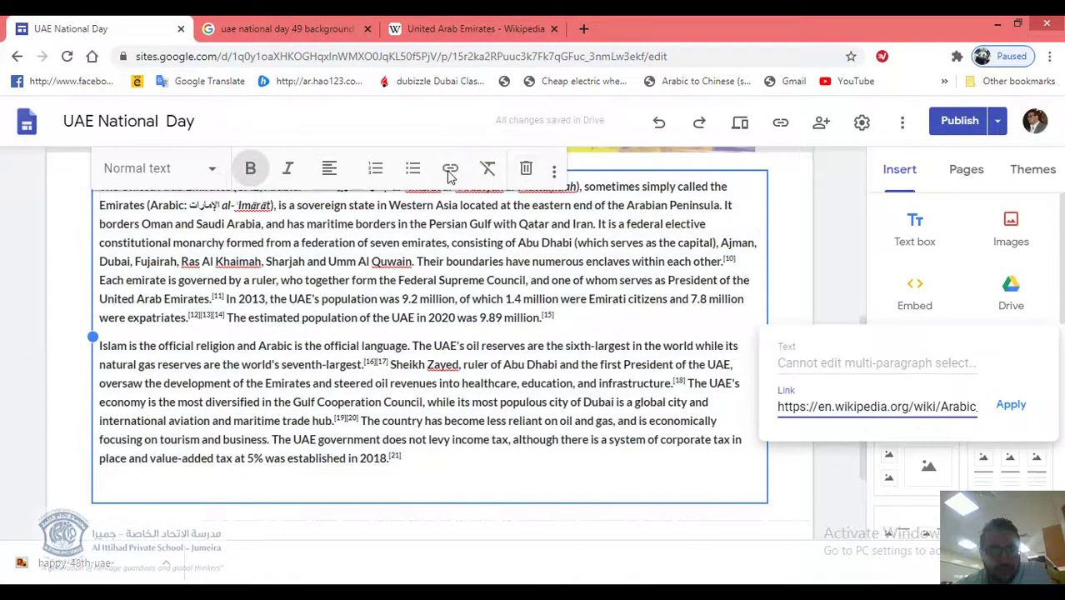
click(809, 330)
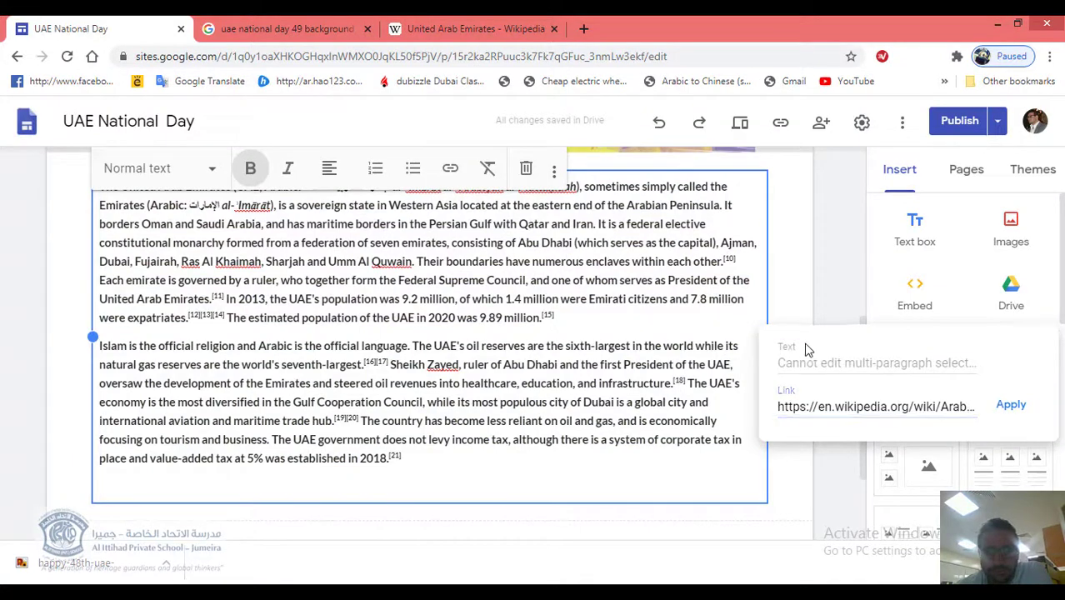
click(775, 489)
click(415, 278)
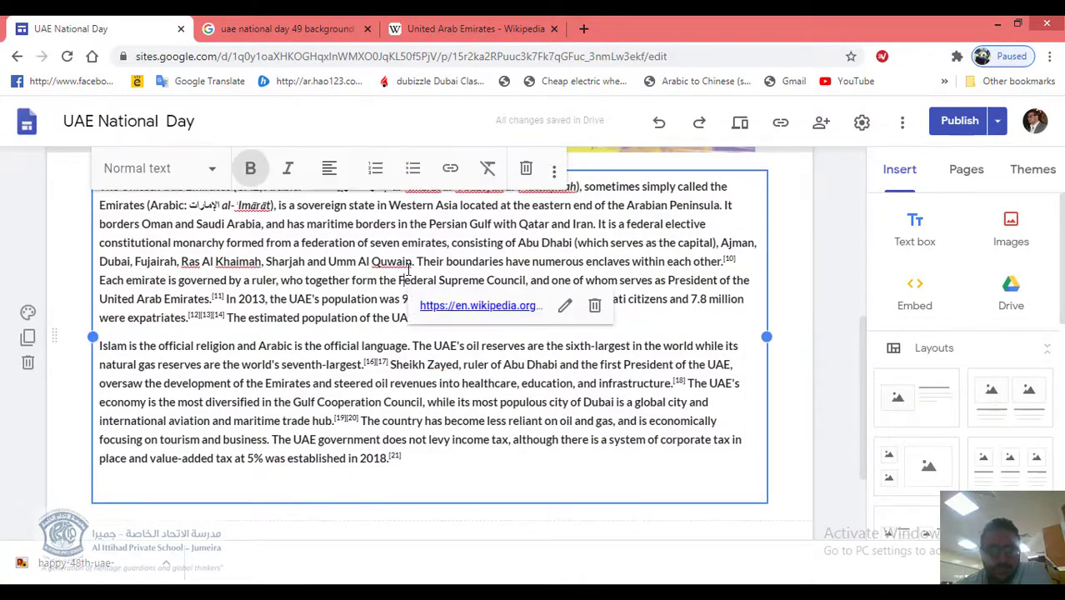
- Review the header image and the bold paragraphs on the About UAE page
scroll(416, 278, up, 3)
scroll(442, 375, down, 2)
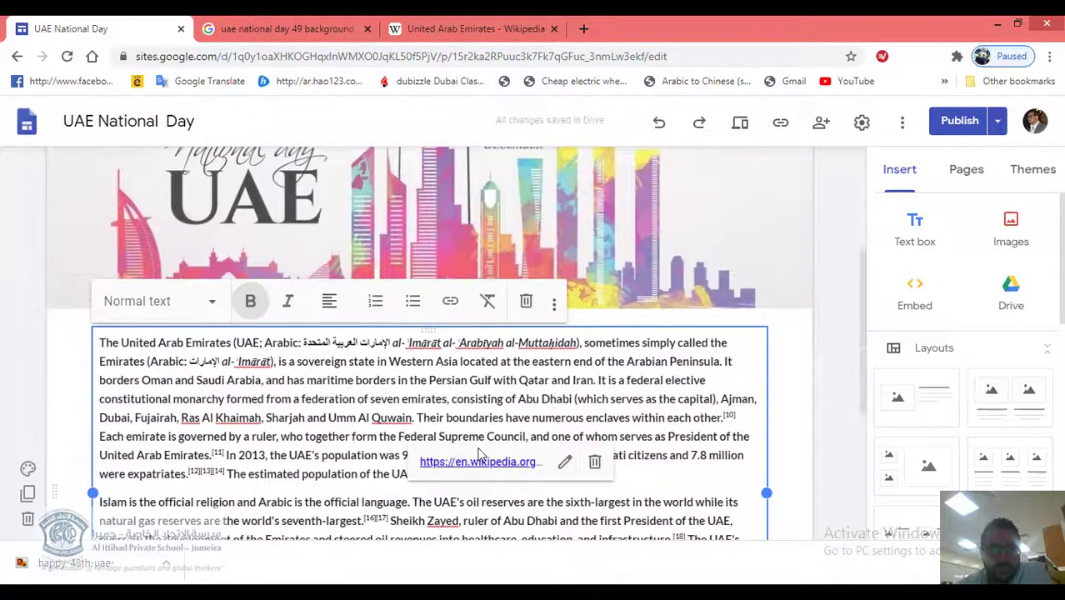
click(522, 518)
scroll(360, 397, up, 3)
scroll(388, 440, down, 6)
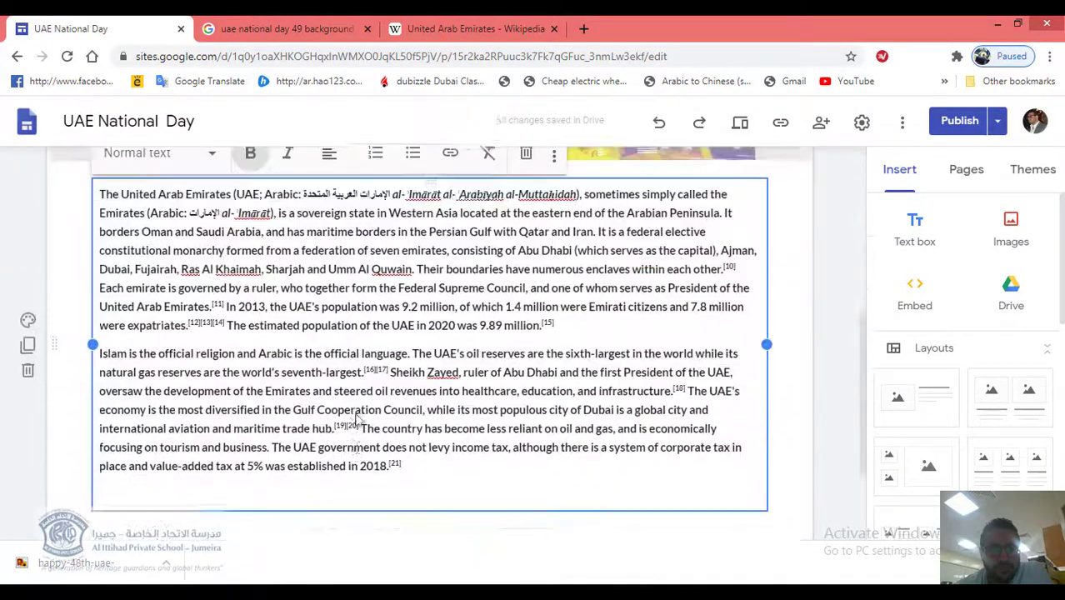
scroll(434, 436, up, 2)
scroll(440, 439, up, 2)
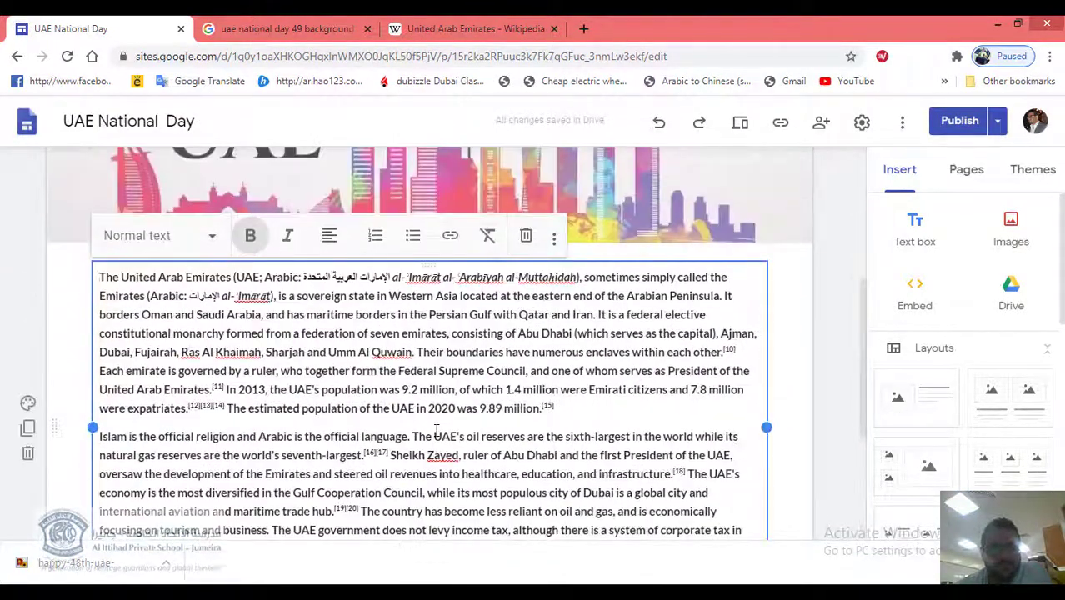
scroll(435, 430, up, 3)
scroll(436, 430, down, 4)
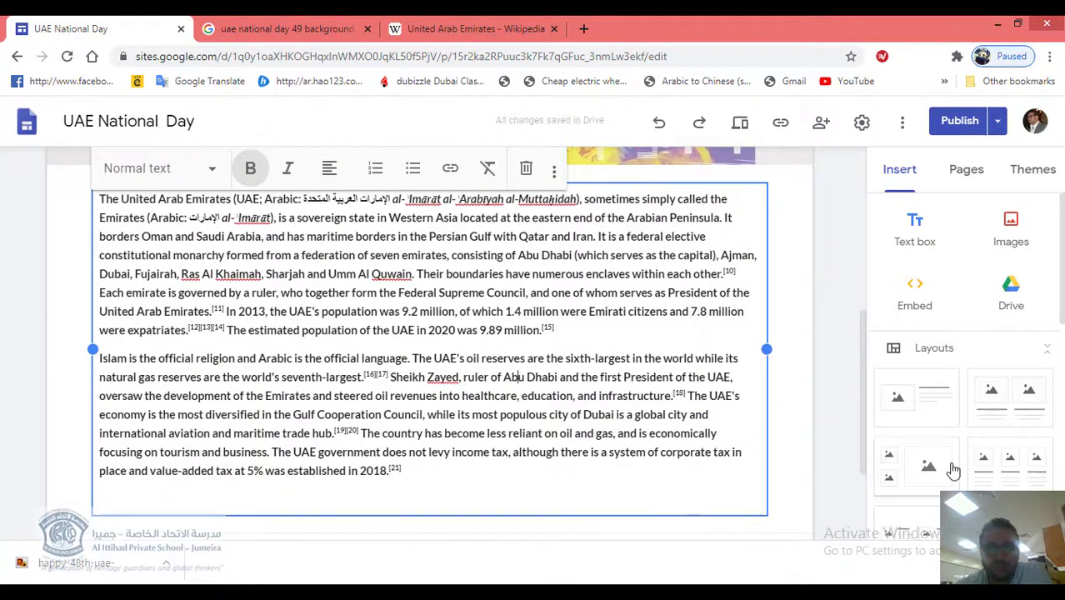
- Start inserting a button on the About UAE page and name it "UAE Celebration"
scroll(988, 409, down, 4)
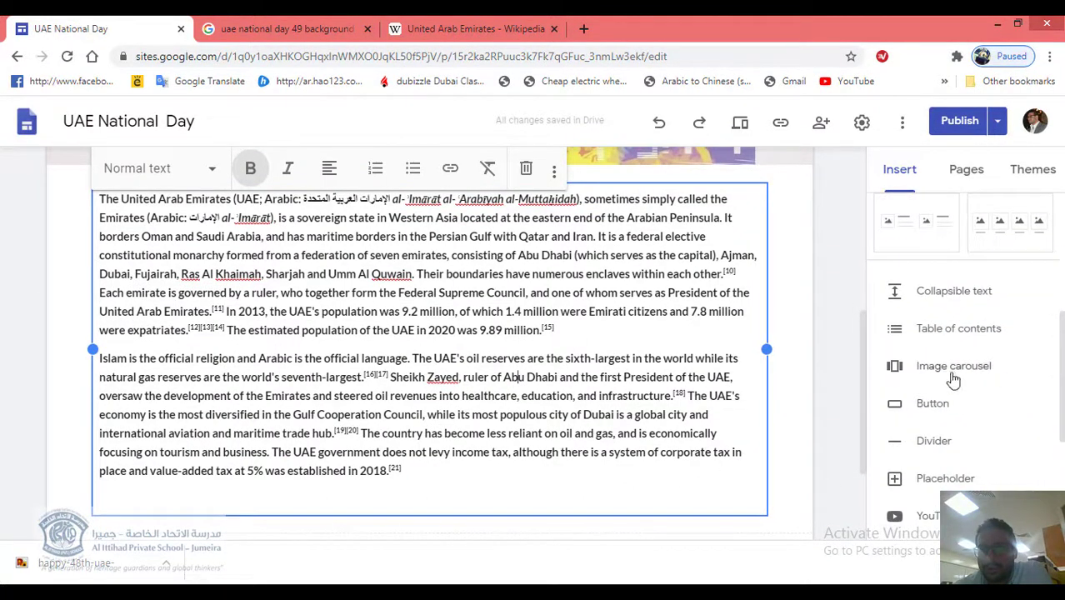
click(922, 412)
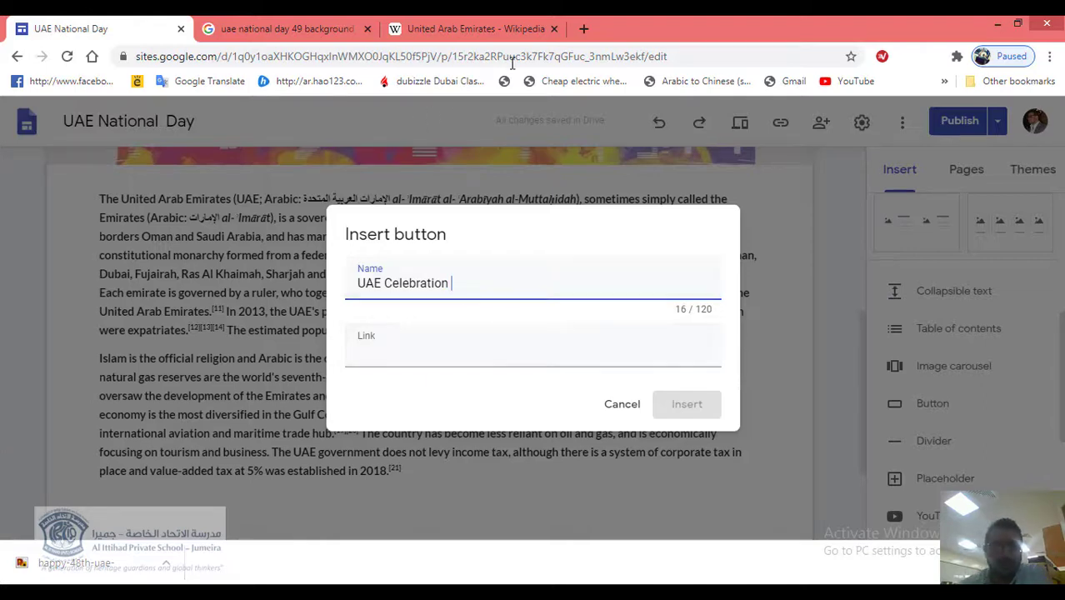
- Search for "uae national day" in a new tab, open the official 49th UAE National Day Show website and copy its address
click(586, 29)
click(279, 29)
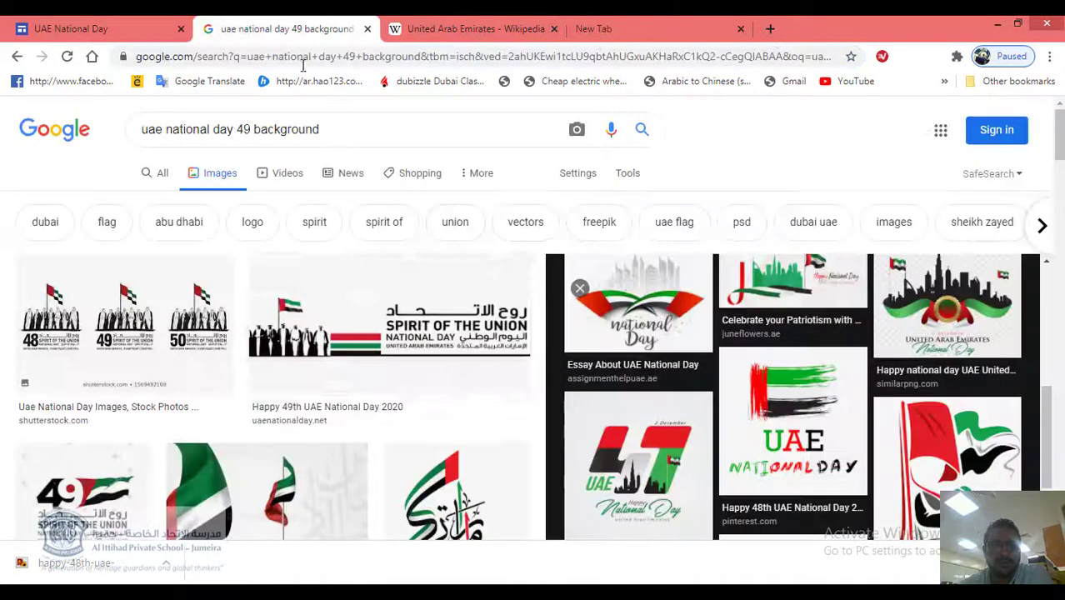
click(593, 29)
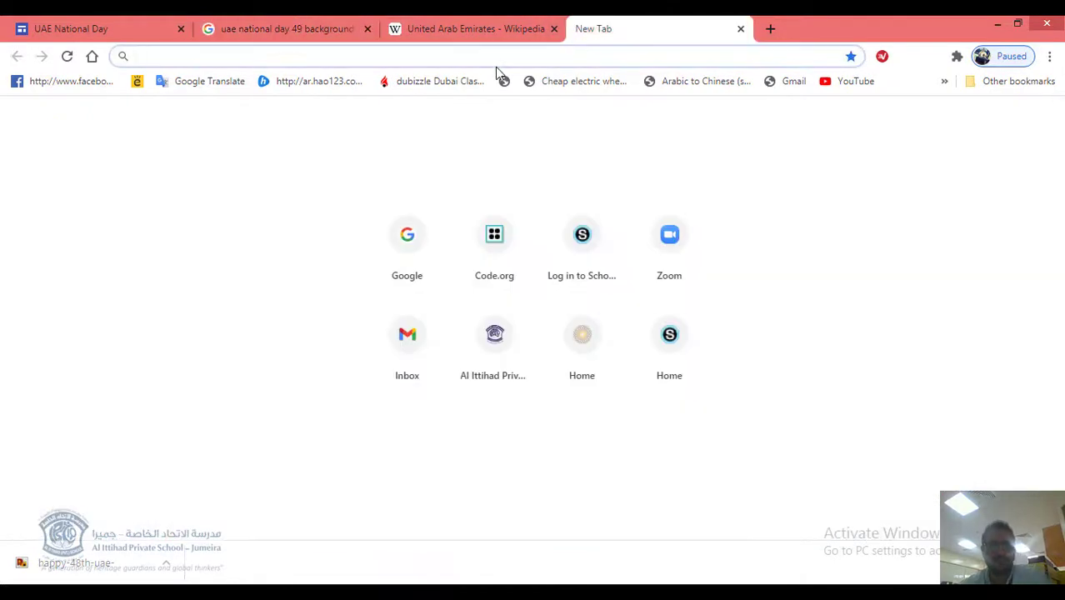
text(uae)
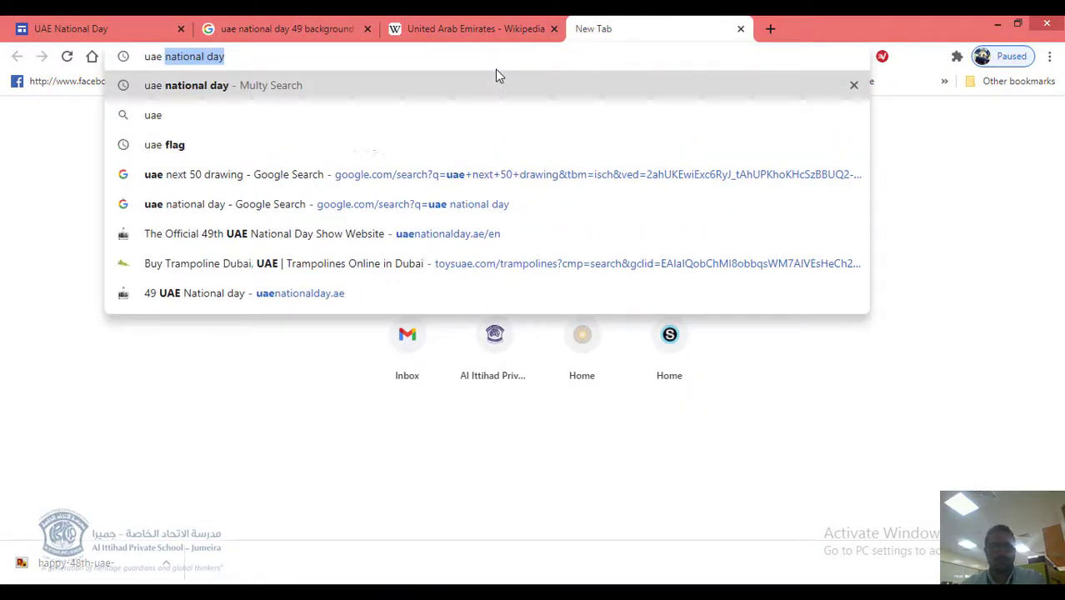
key(Return)
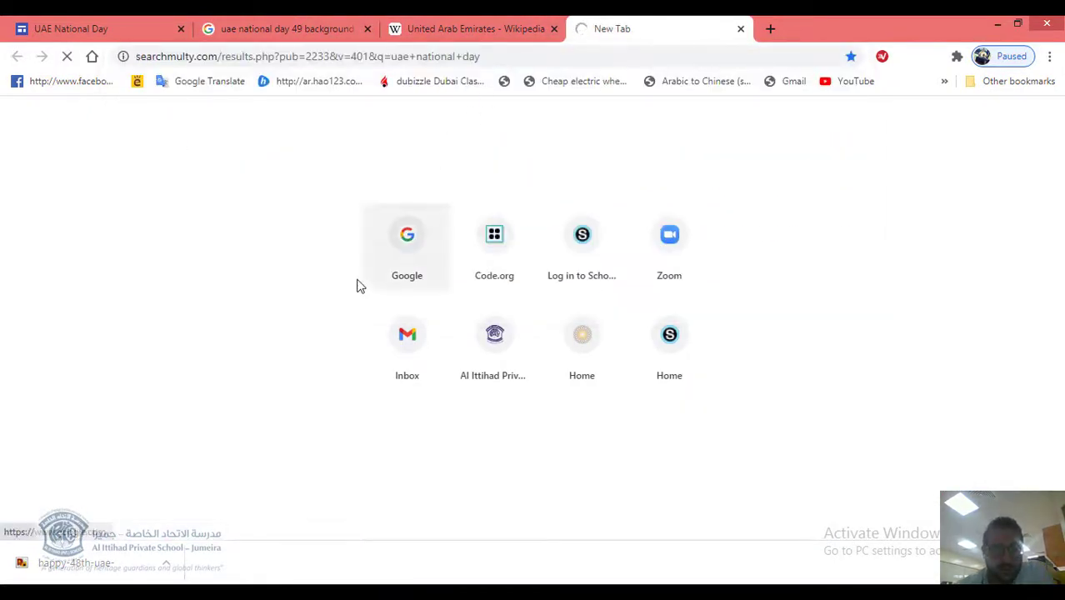
scroll(266, 351, down, 1)
scroll(267, 349, down, 5)
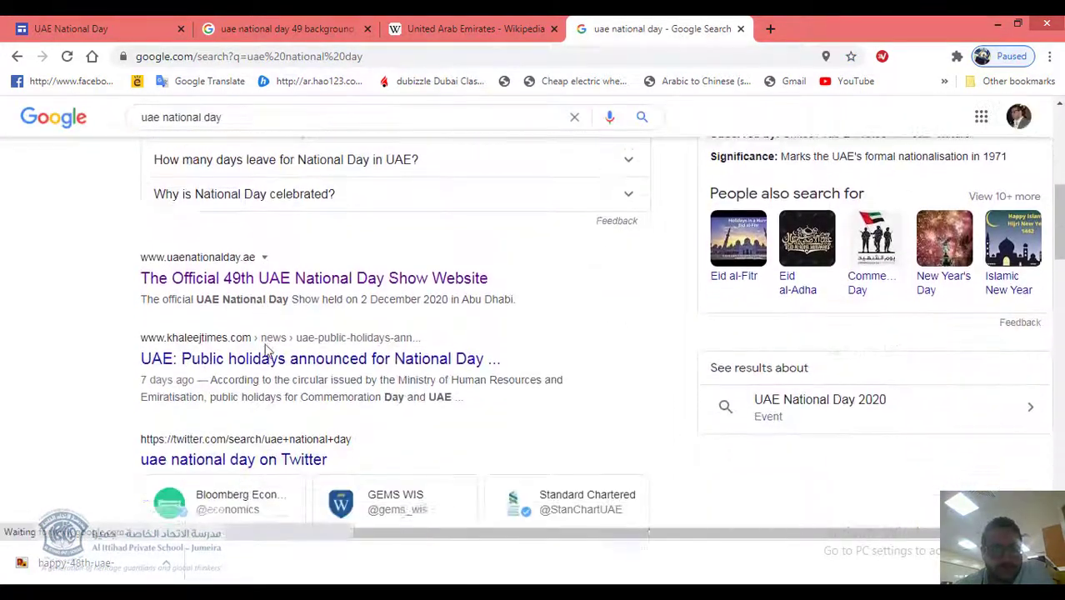
click(257, 253)
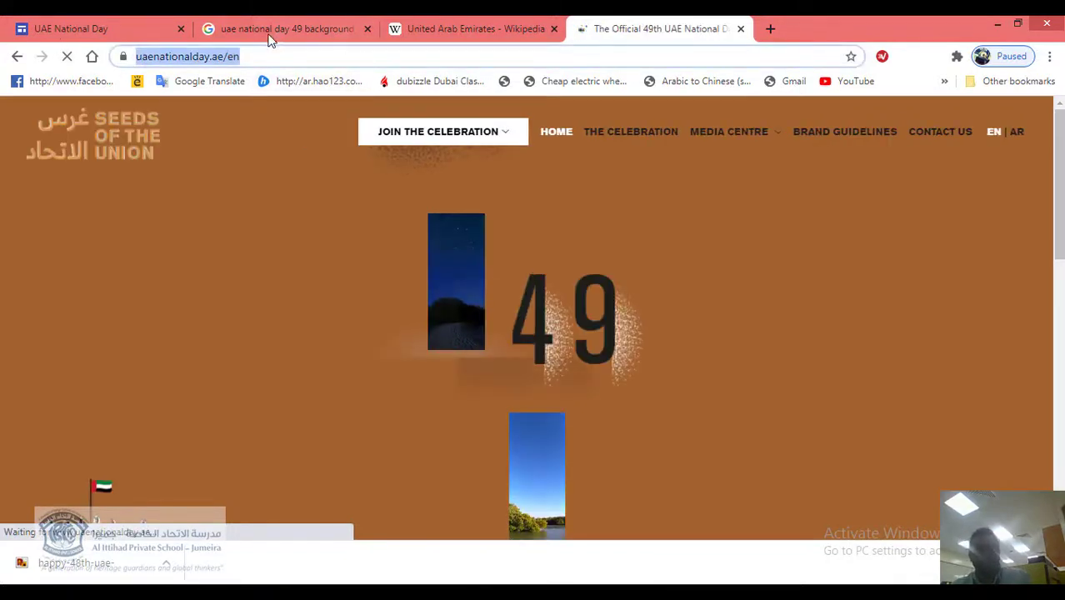
click(83, 25)
click(388, 340)
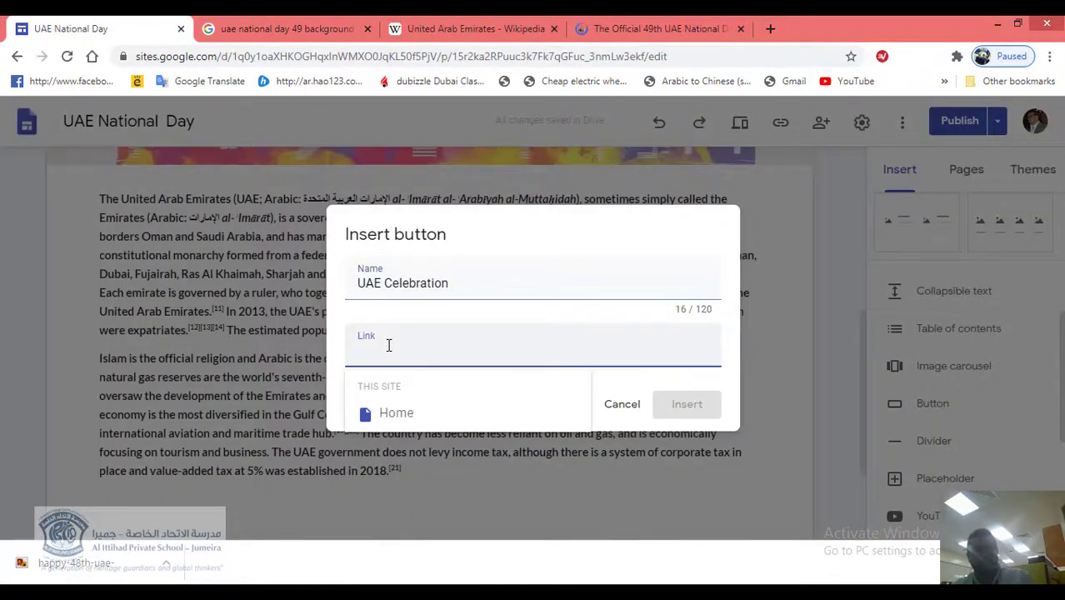
text(https://www.uaenationalday.ae/en)
click(708, 406)
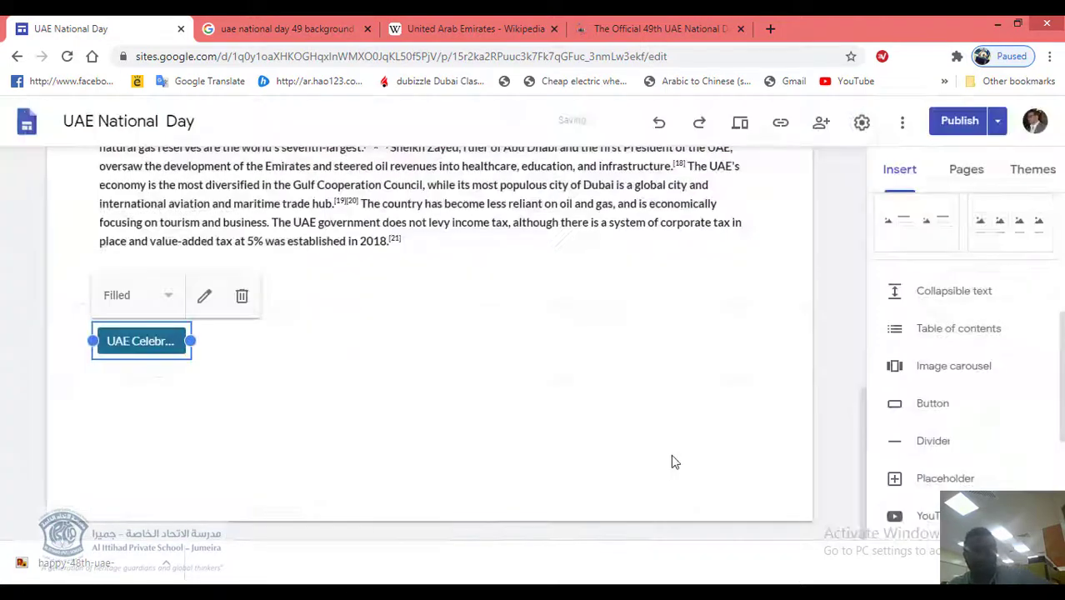
drag(193, 340, 358, 354)
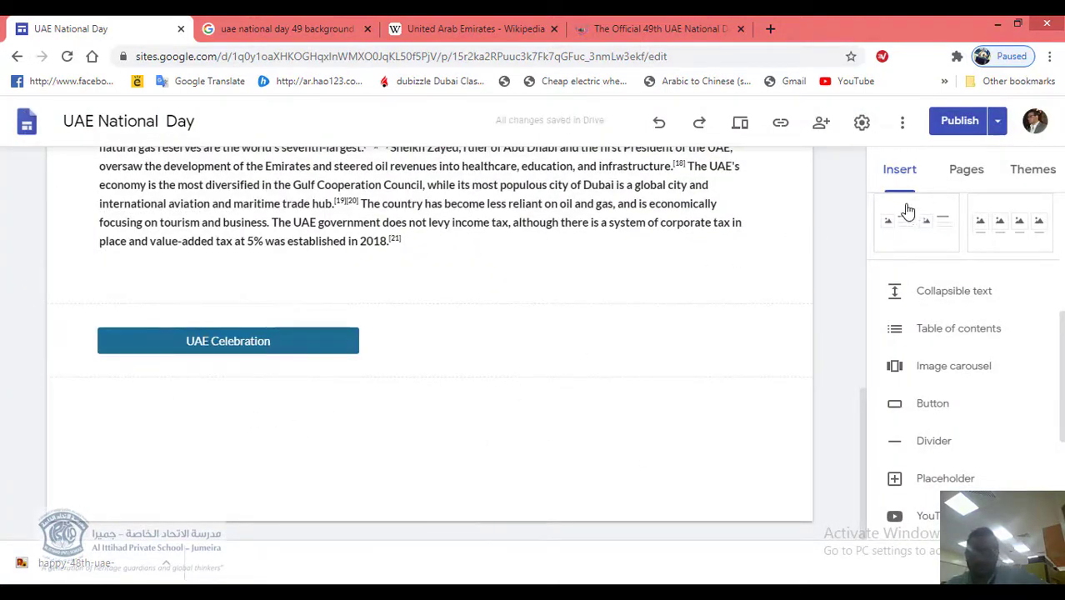
- Preview the About UAE page, test the UAE Celebration button's link, and return to the editor
scroll(321, 515, down, 3)
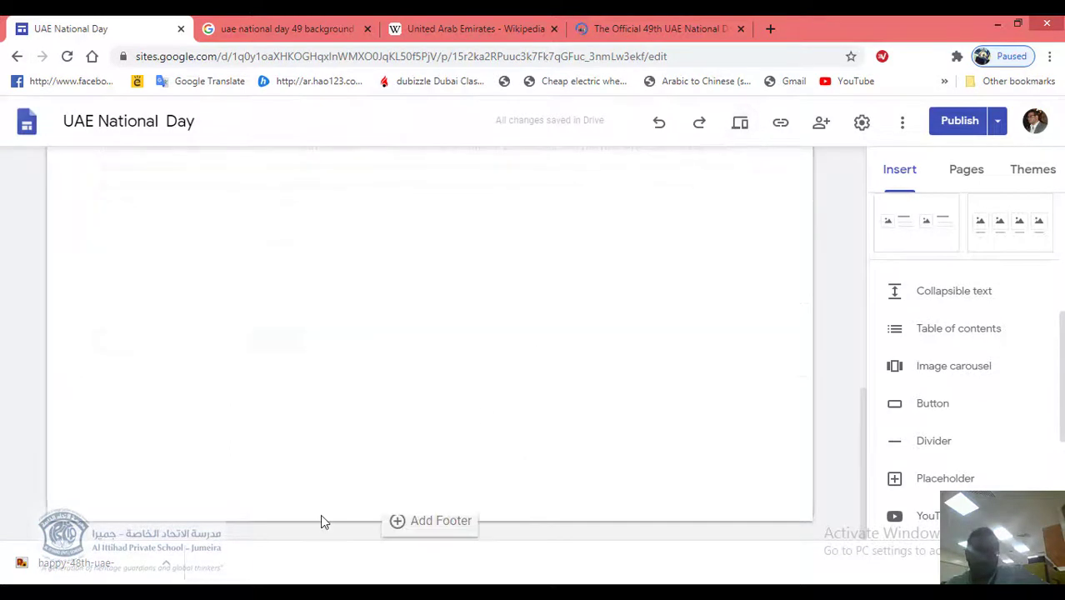
key(ctrl+shift+p)
scroll(328, 463, down, 3)
scroll(328, 472, down, 2)
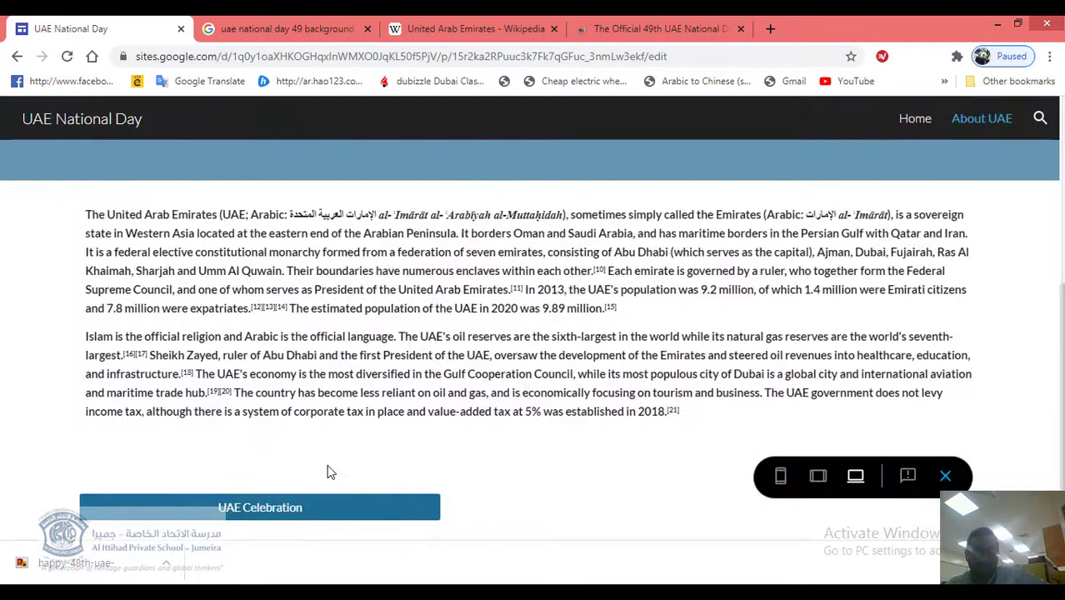
click(268, 510)
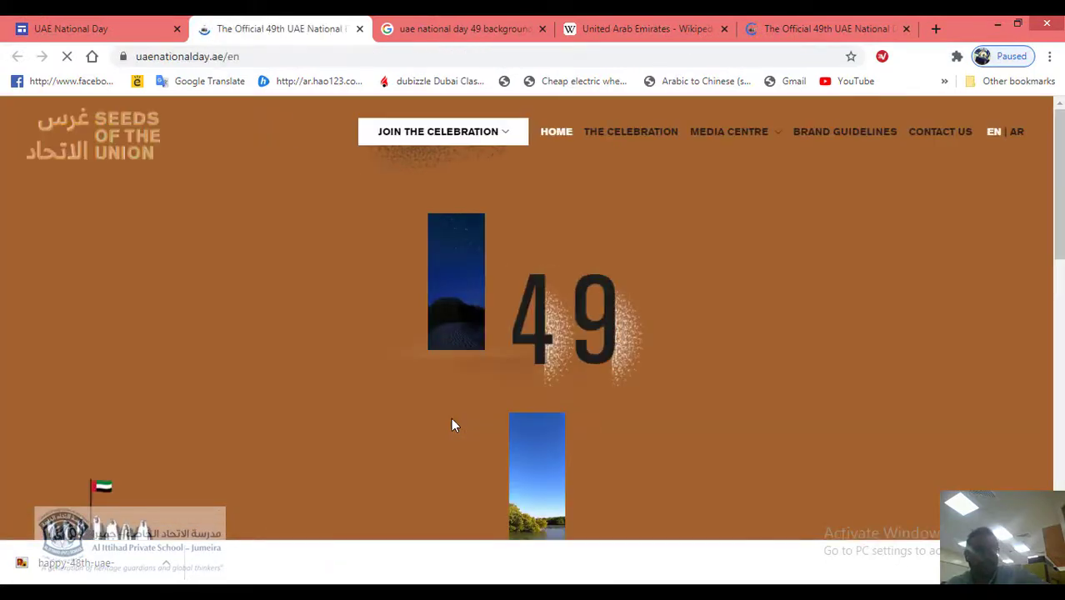
click(359, 28)
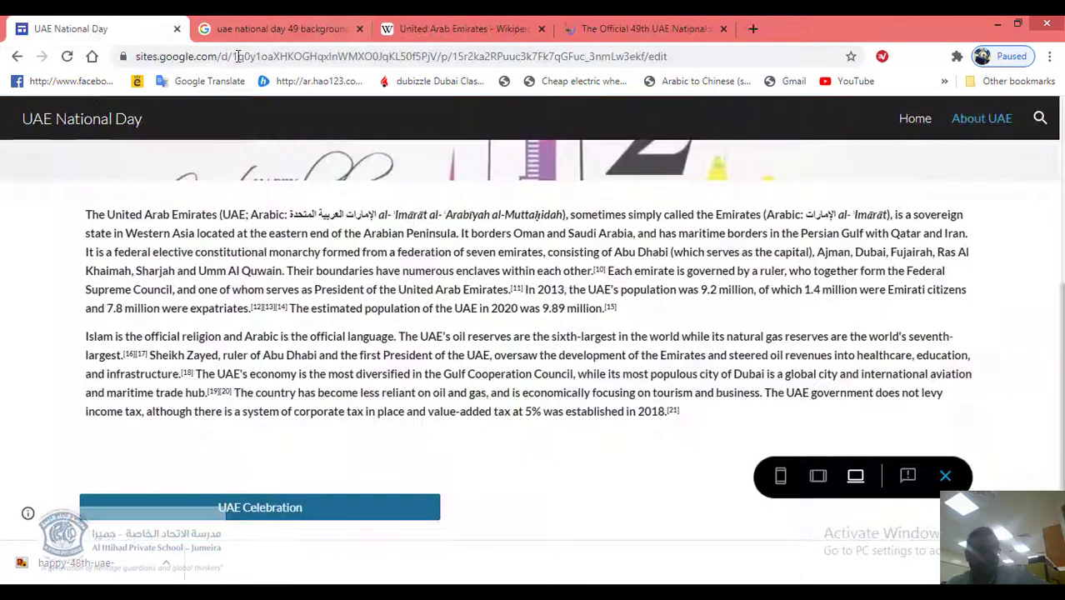
scroll(463, 437, up, 5)
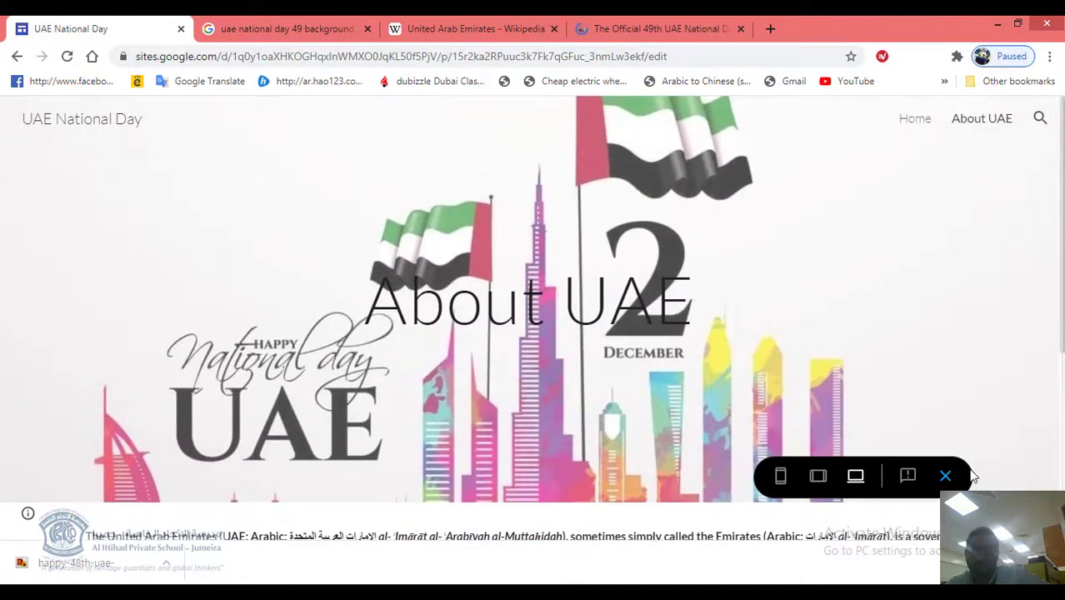
click(945, 476)
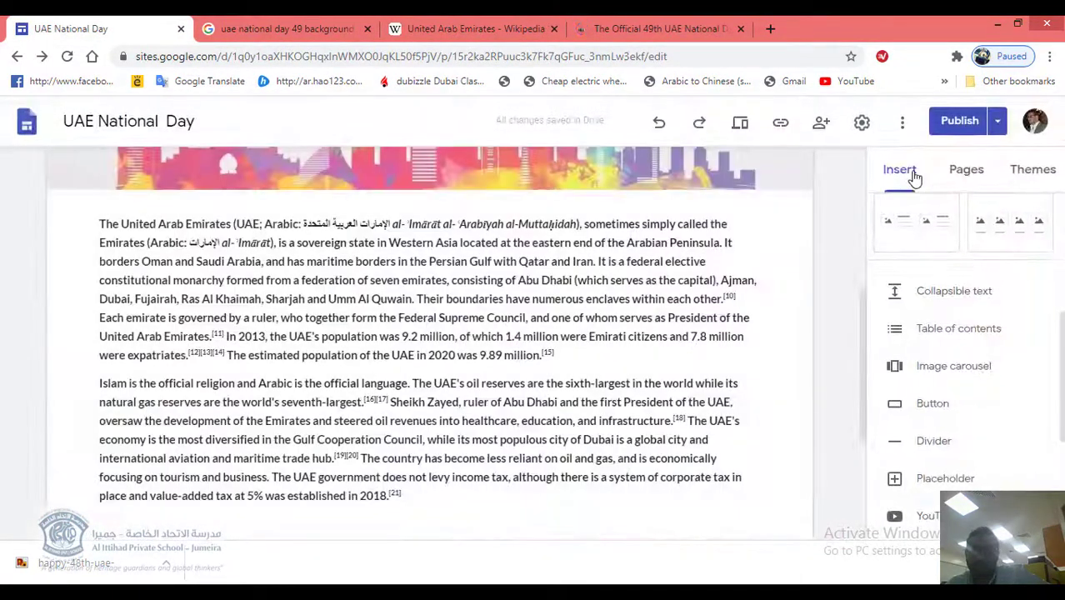
scroll(936, 335, up, 4)
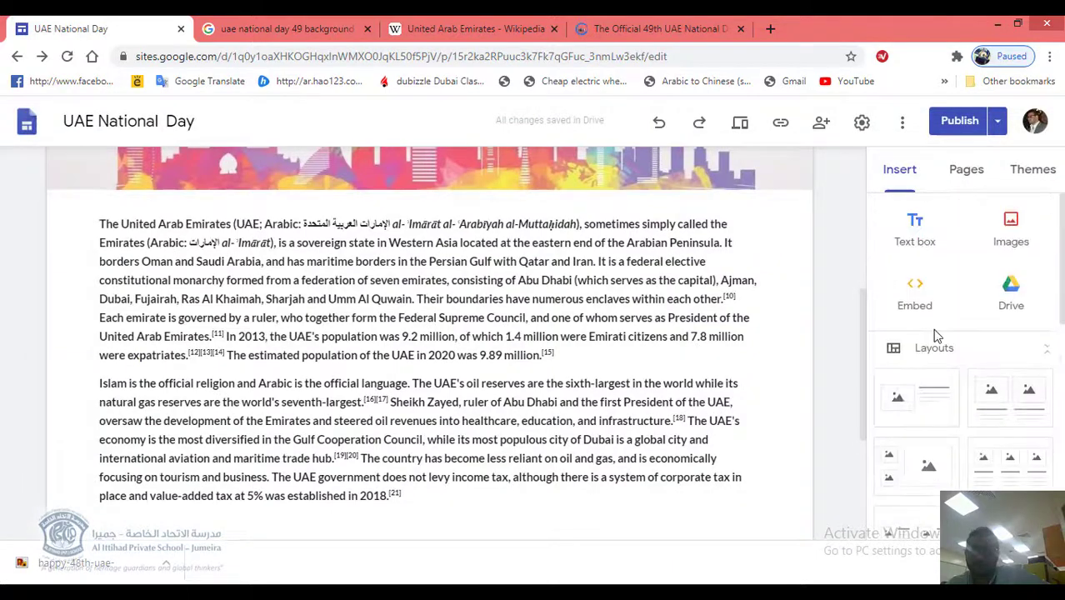
click(1014, 238)
click(1008, 284)
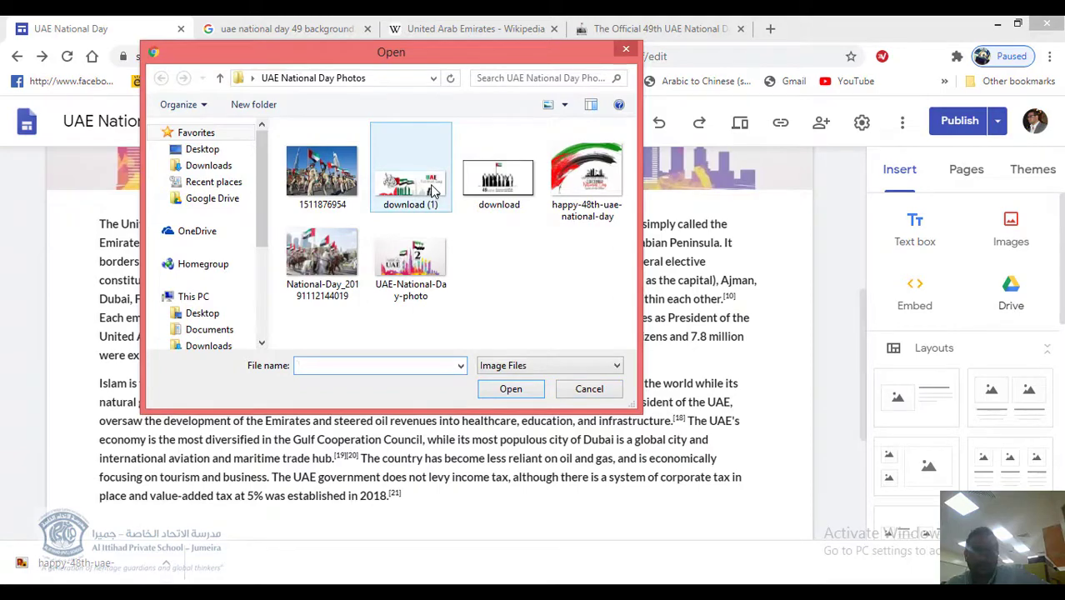
click(322, 258)
click(529, 390)
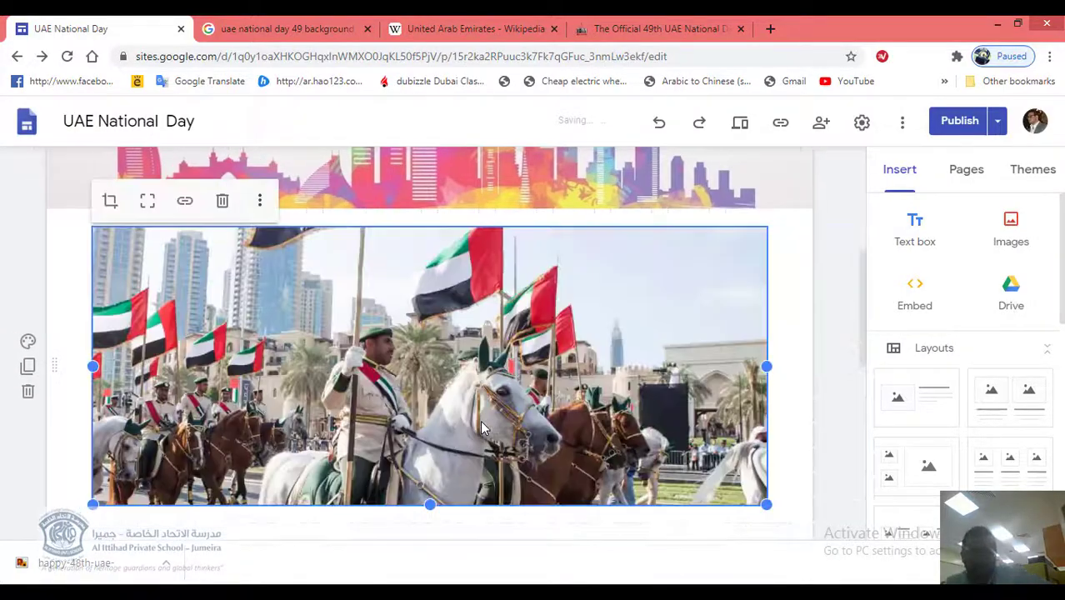
scroll(521, 517, down, 3)
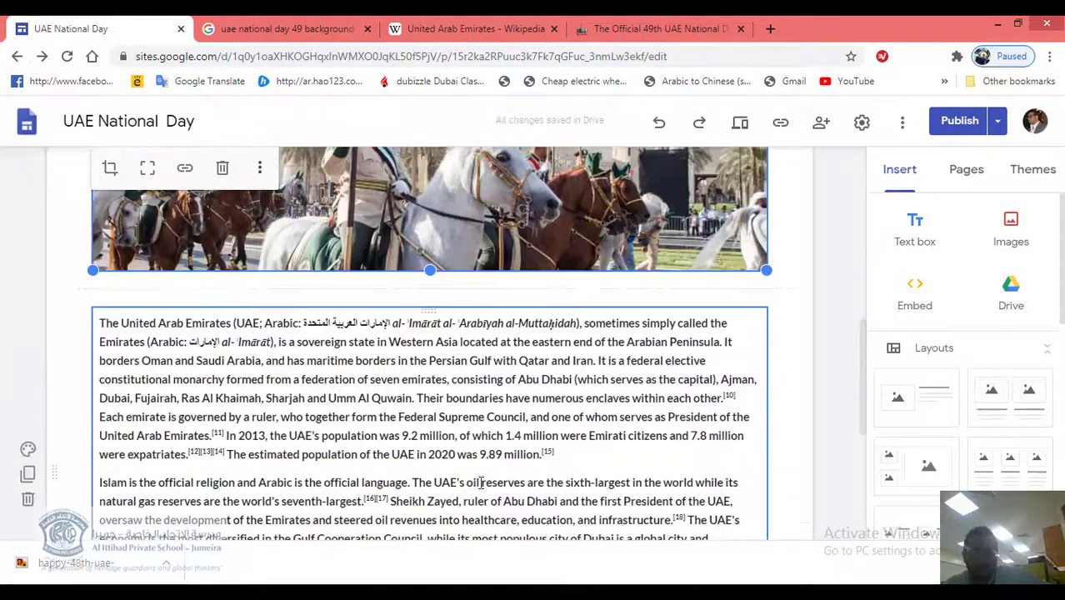
scroll(384, 434, up, 5)
scroll(383, 434, down, 10)
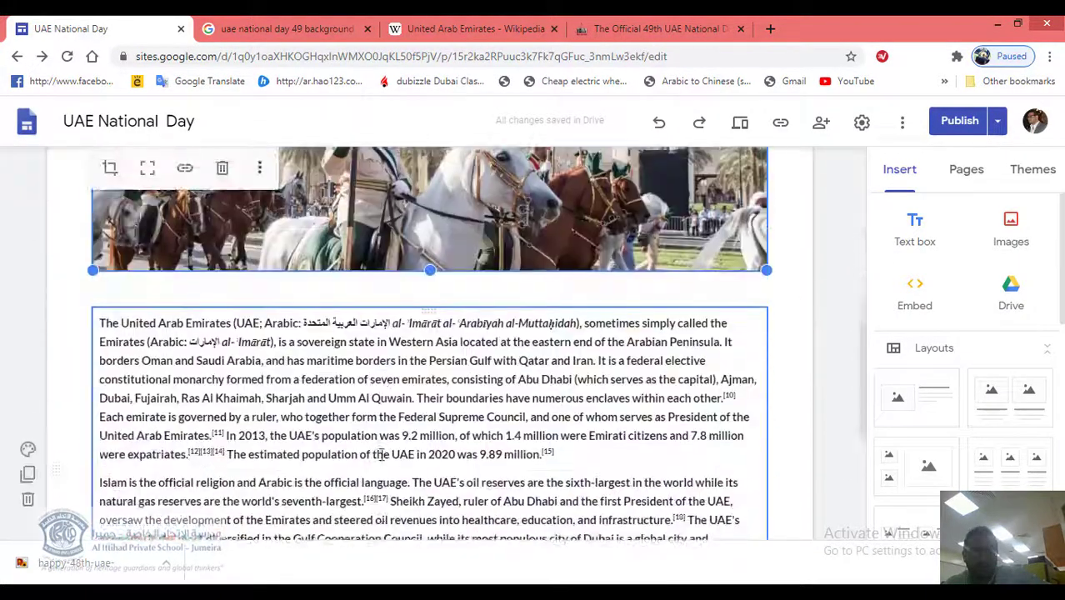
scroll(458, 455, up, 10)
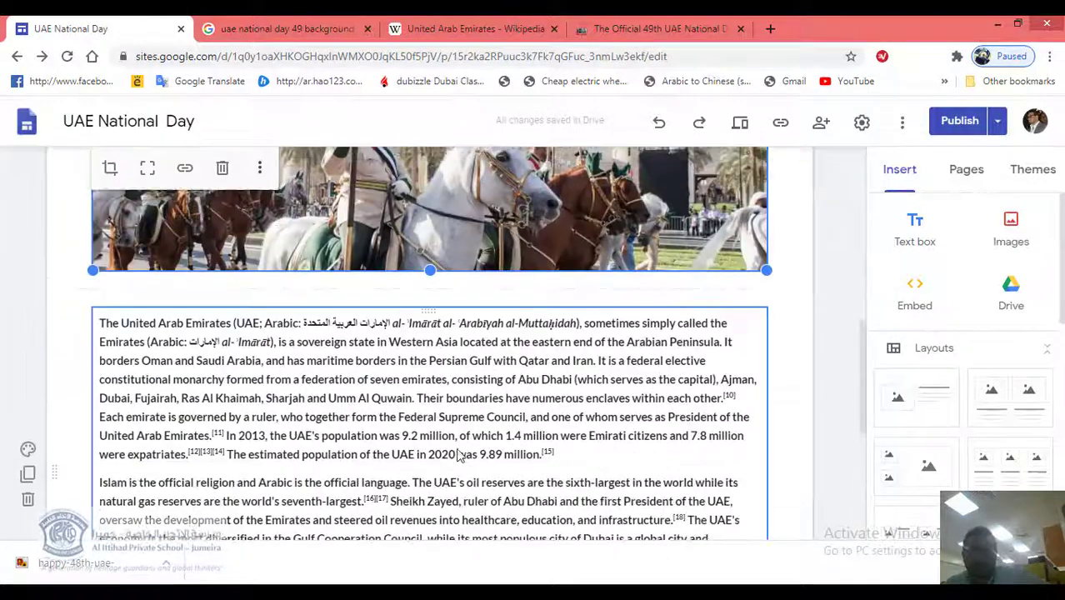
scroll(461, 465, up, 3)
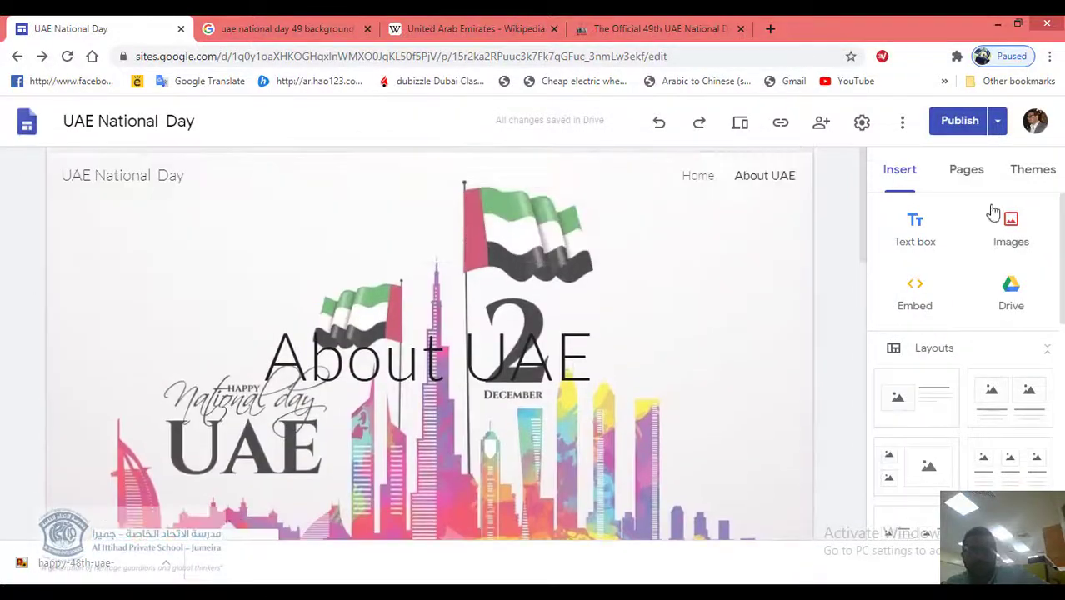
- Try the Diplomat theme in green on the site, and settle on the Impression theme instead
click(1017, 170)
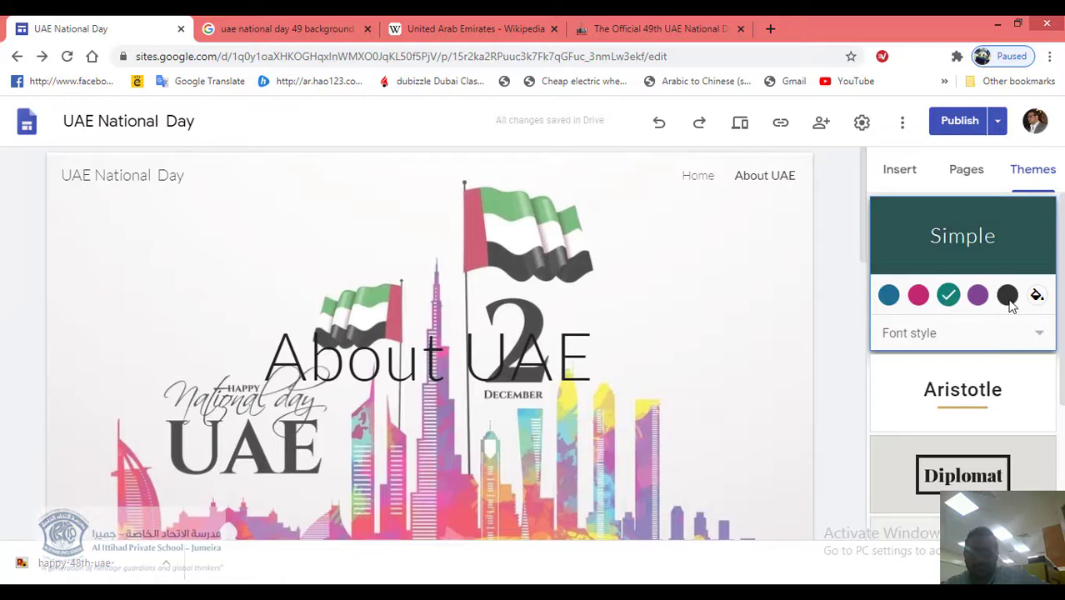
scroll(959, 350, down, 1)
click(951, 383)
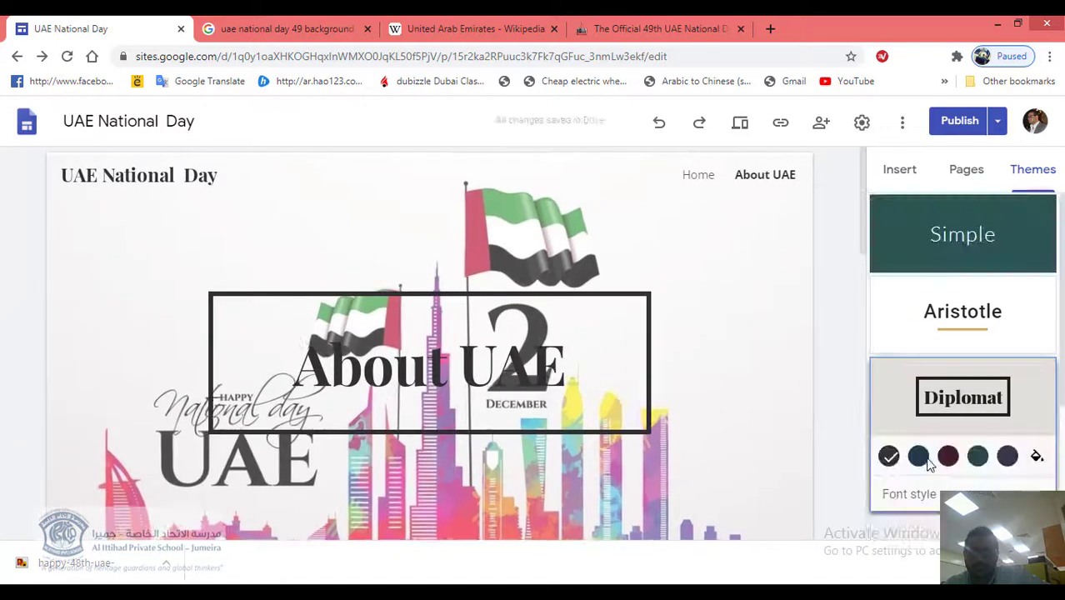
scroll(987, 317, down, 3)
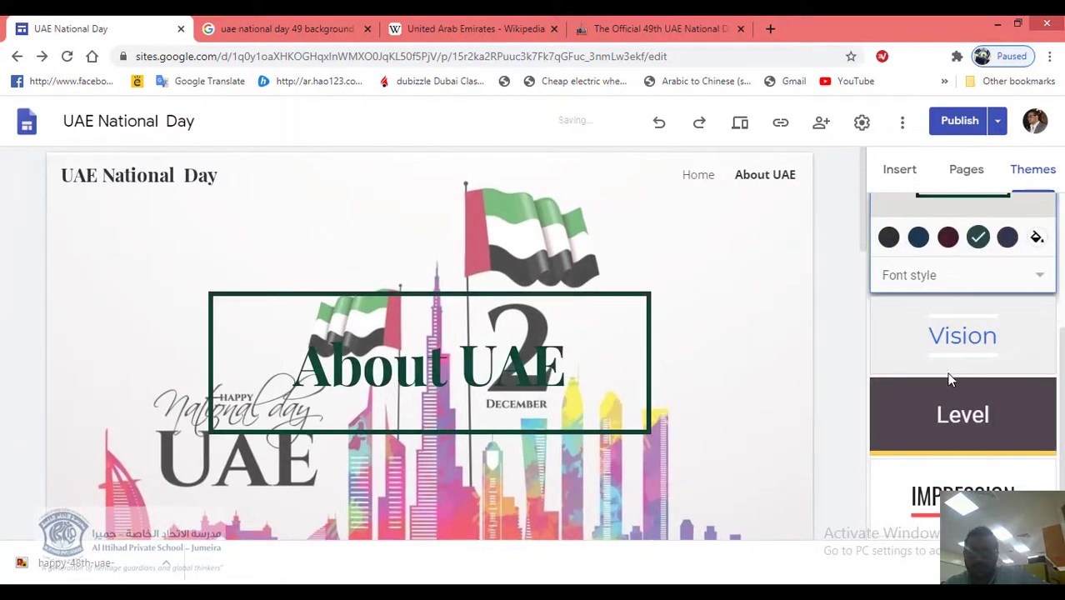
click(936, 460)
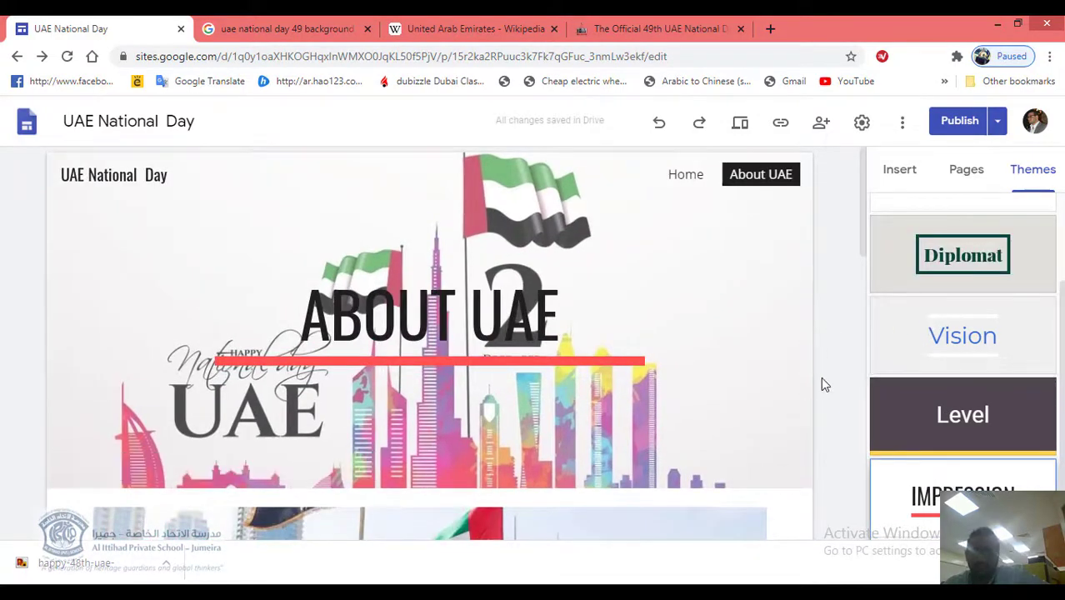
scroll(822, 384, down, 10)
scroll(823, 386, up, 10)
- Add a new page named "Locations" to the site
click(971, 171)
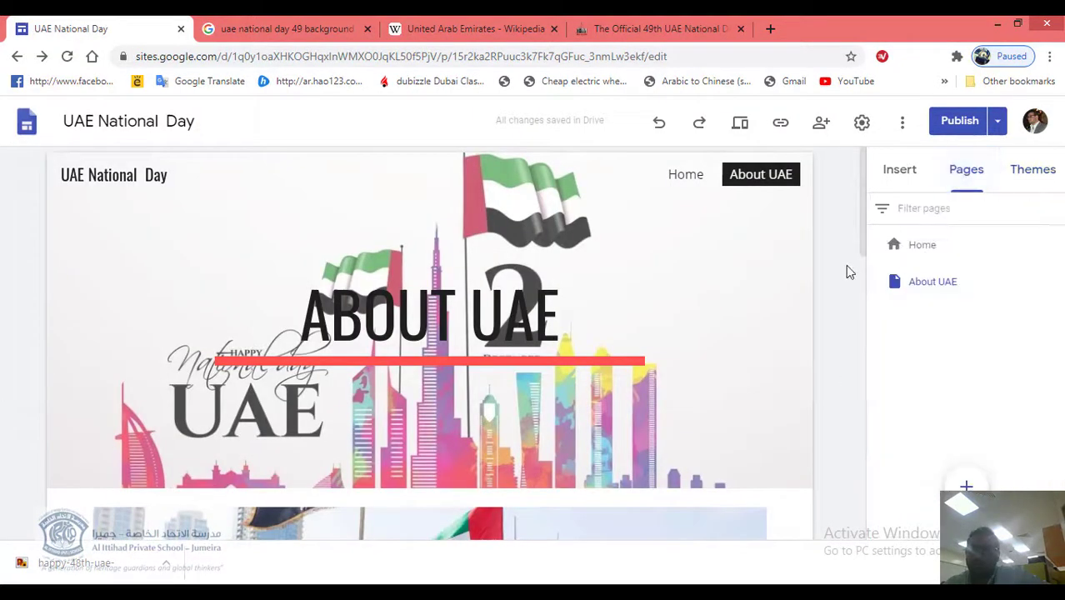
click(966, 486)
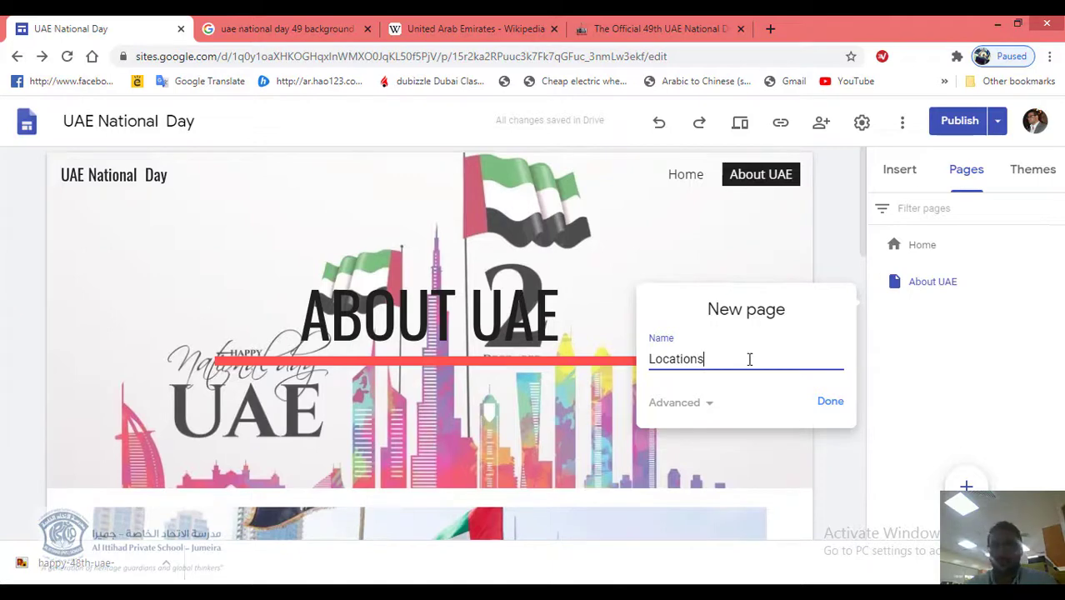
click(830, 403)
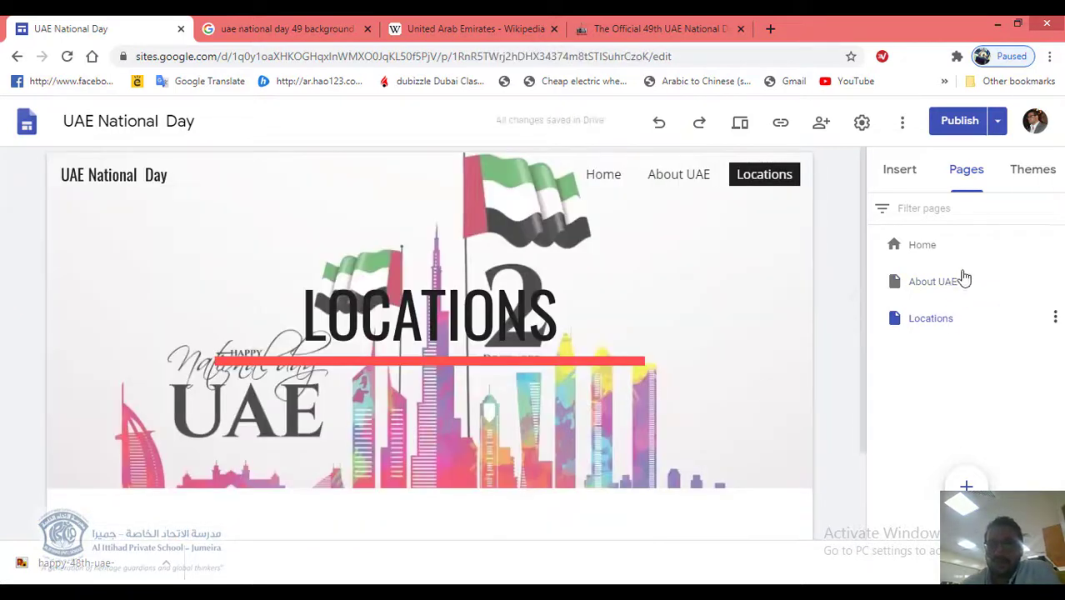
scroll(510, 550, down, 2)
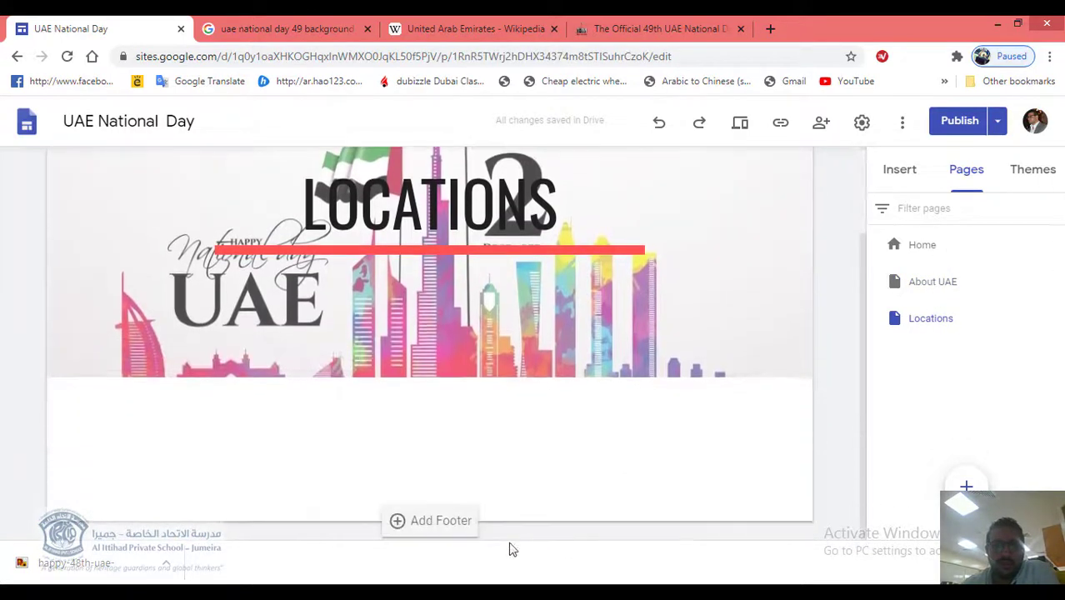
- Look through the official UAE National Day website's home and The Celebration pages, and return to the site editor
click(630, 26)
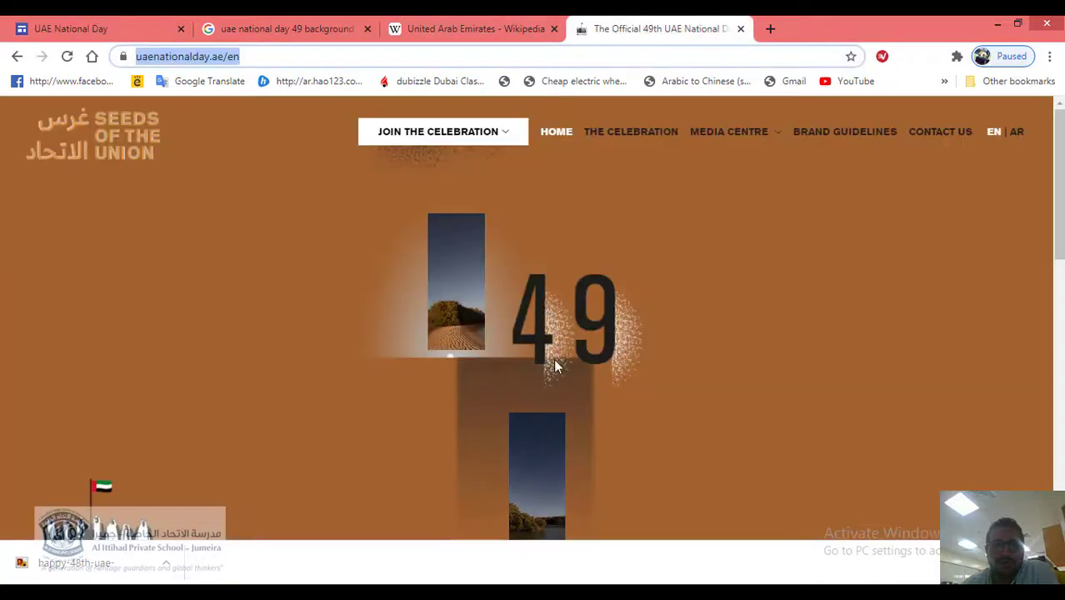
scroll(570, 298, down, 6)
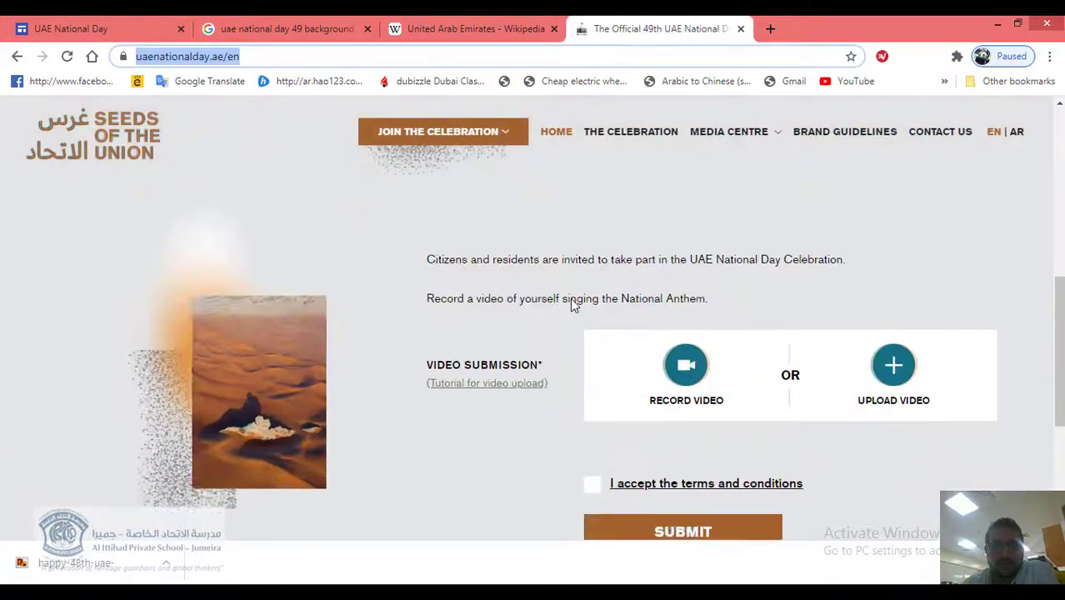
click(642, 133)
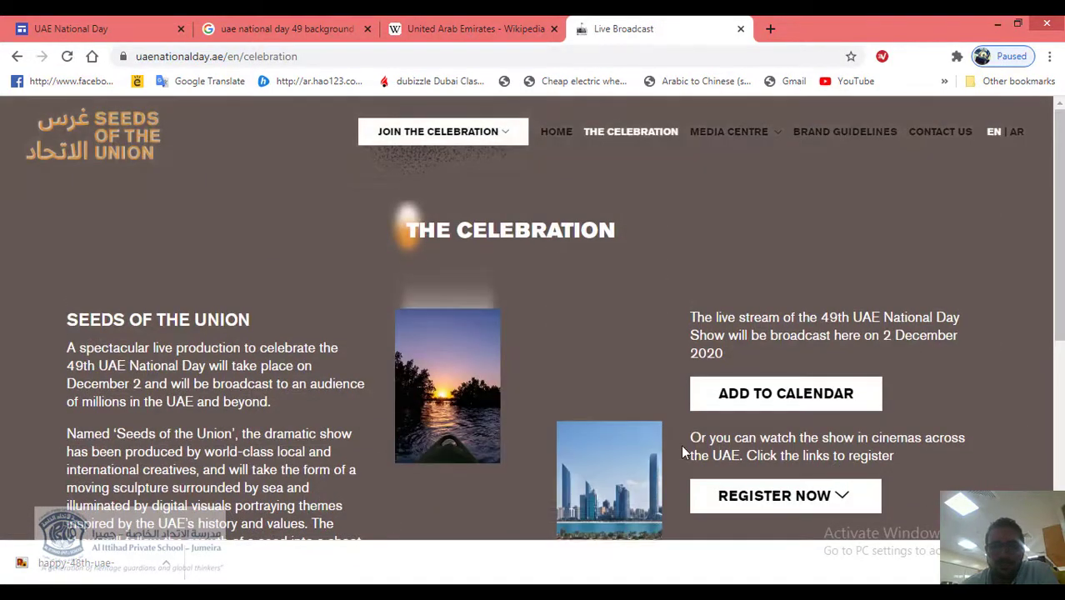
scroll(681, 450, down, 5)
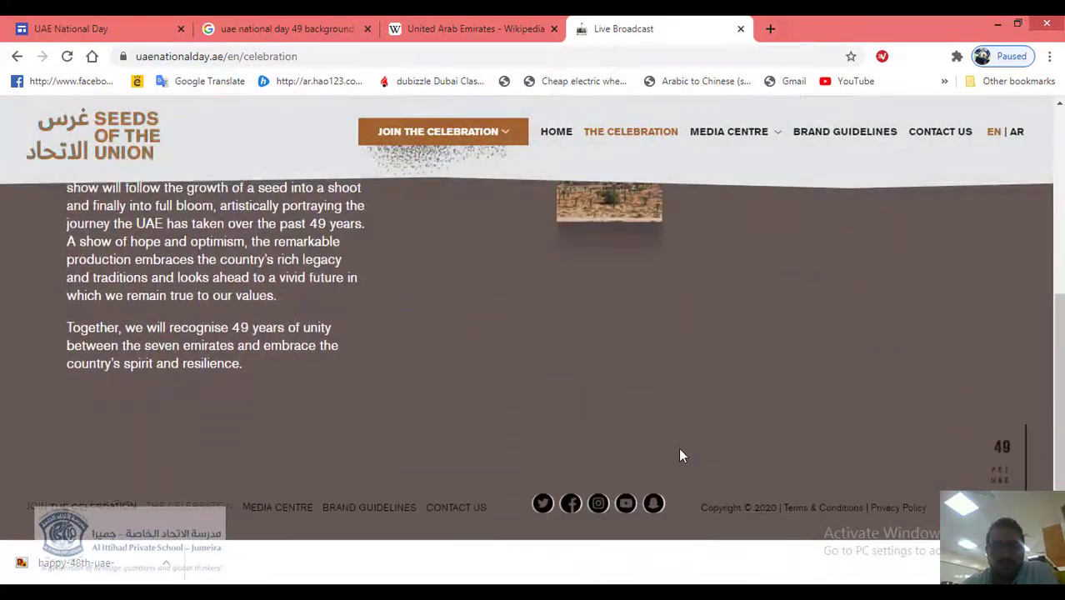
scroll(678, 454, up, 5)
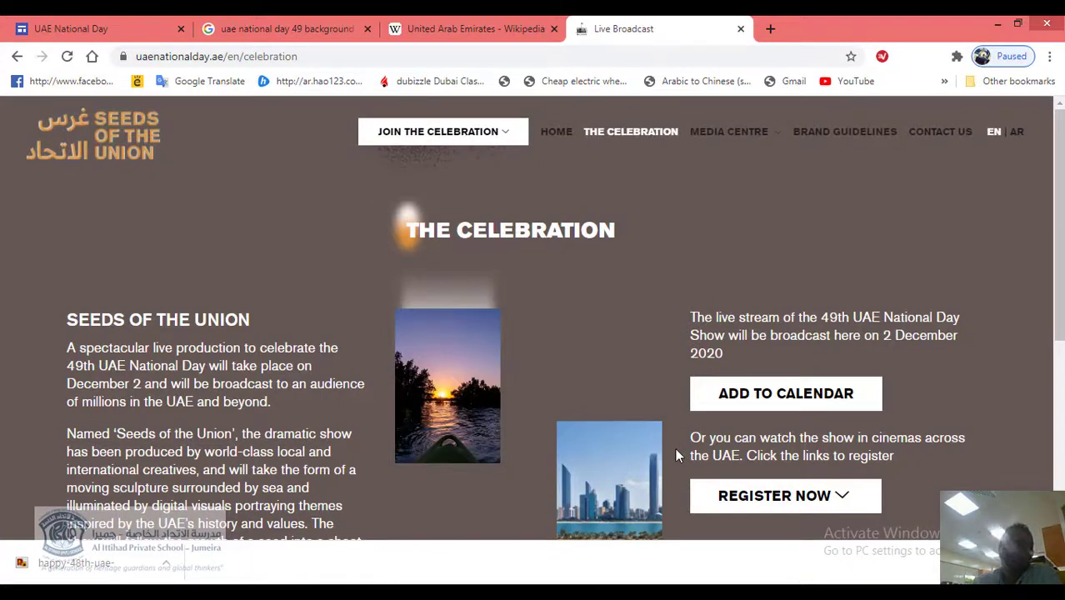
click(73, 25)
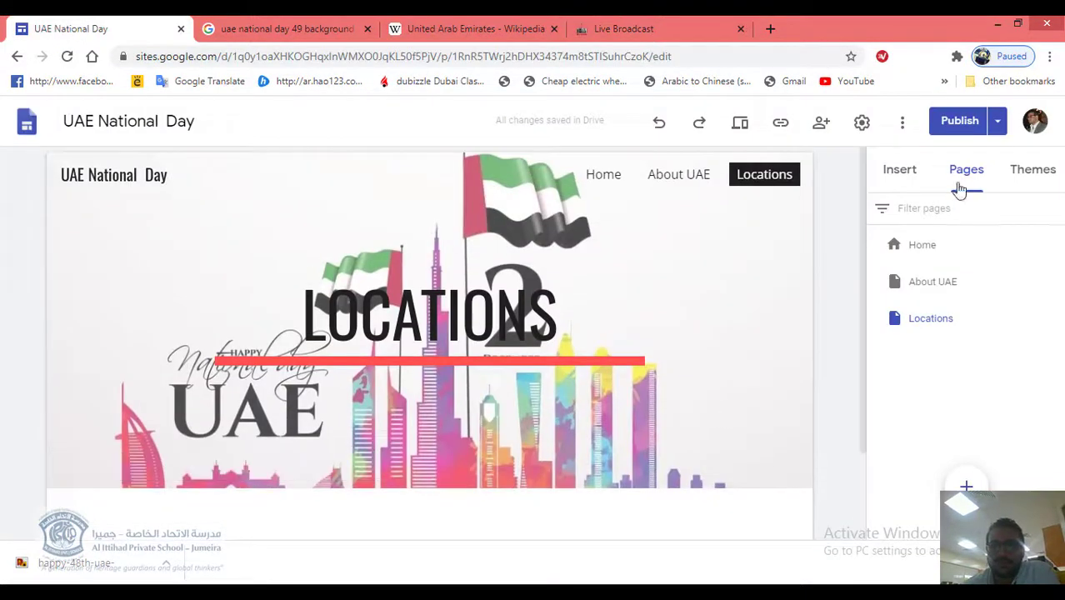
- Review and publish the site's changes, dismiss the notice and open the Home page in the editor
click(960, 125)
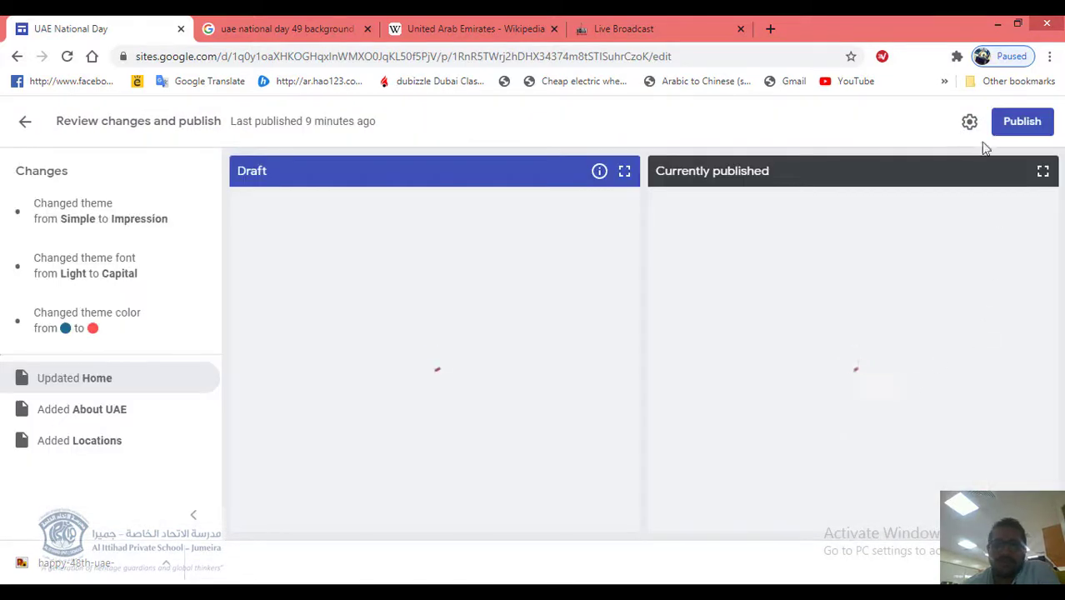
click(1013, 133)
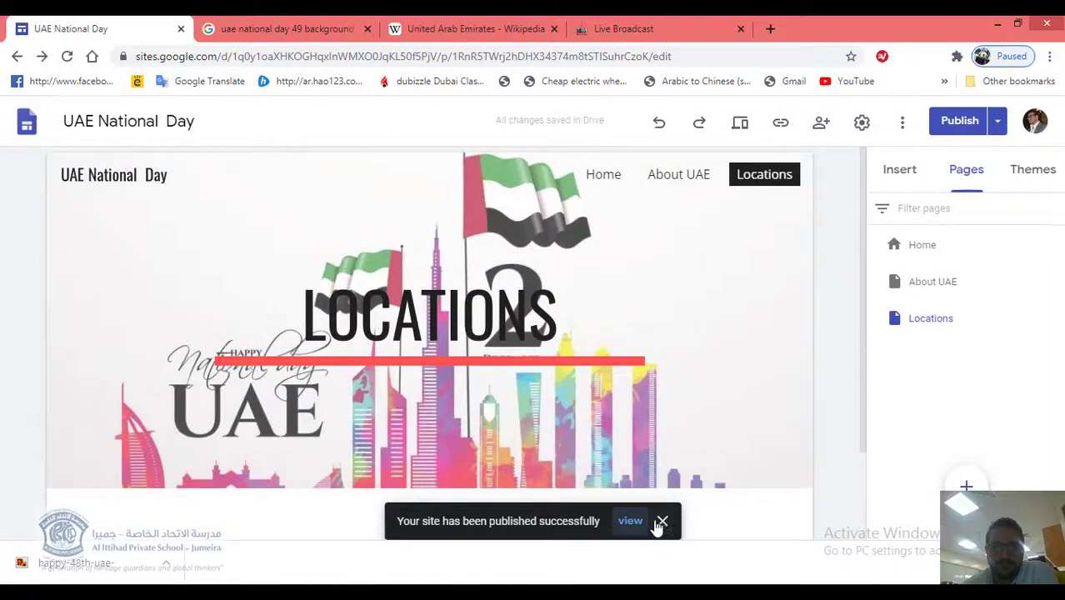
click(661, 522)
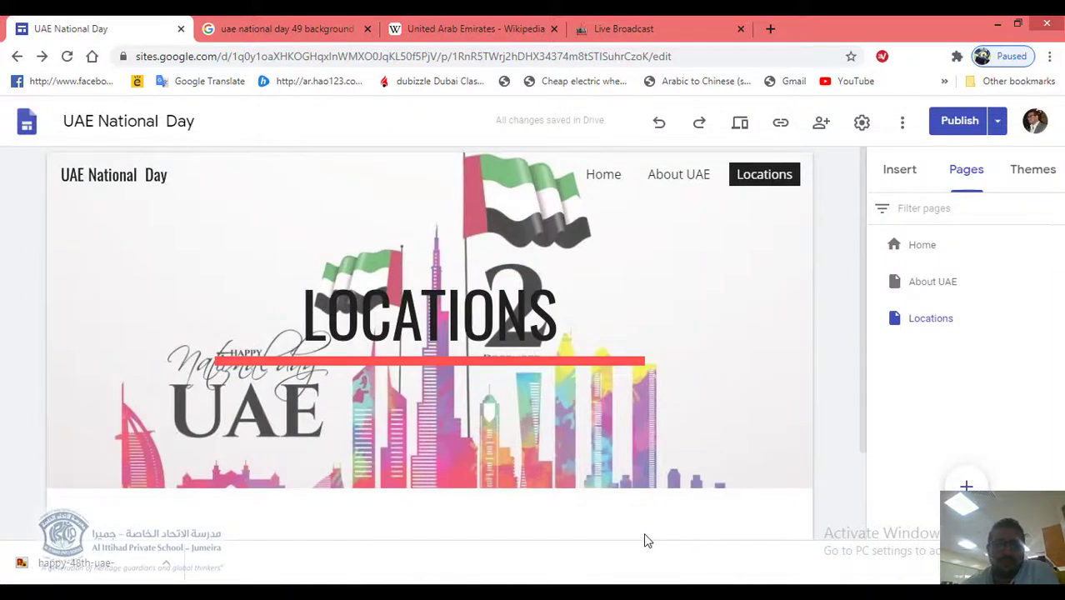
click(609, 179)
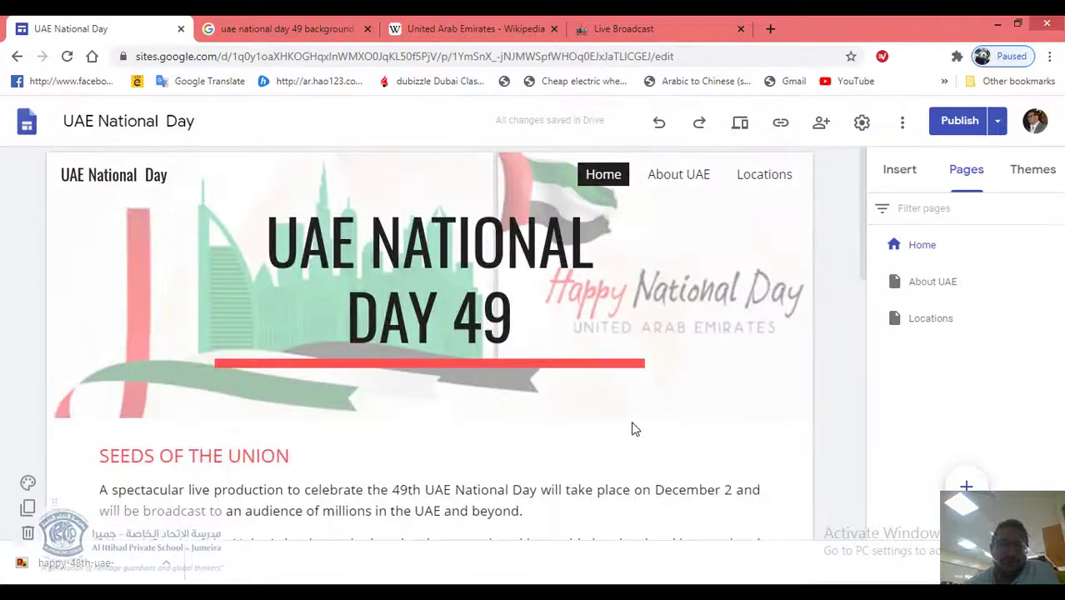